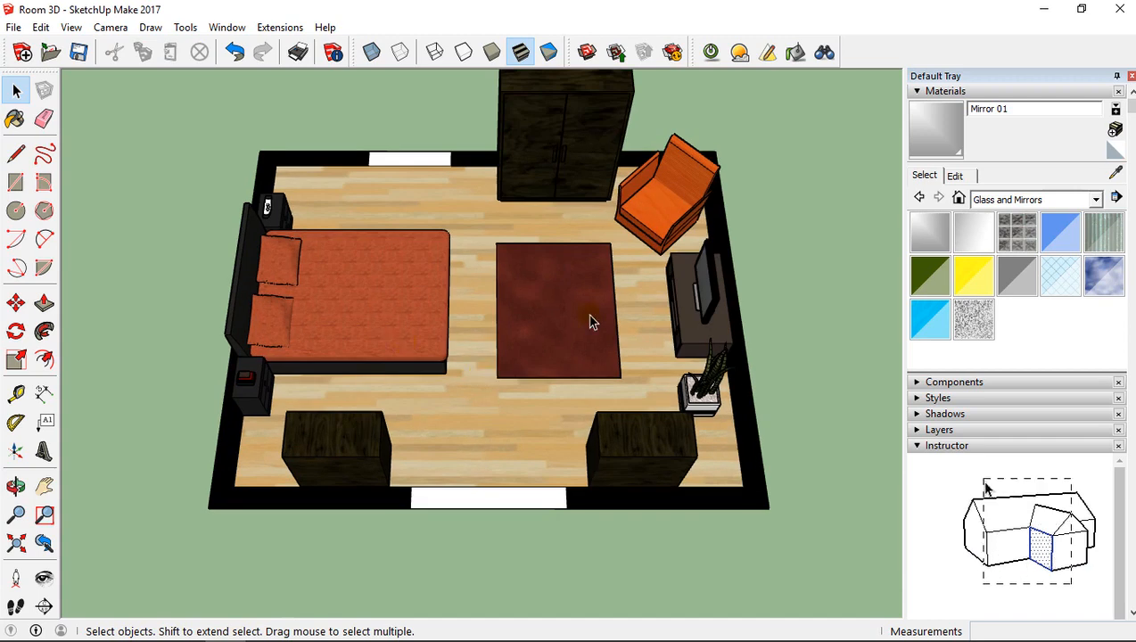
# Repaint all the black wall outlines white with Color M00 from the Colors material collection.
pyautogui.click(950, 229)
pyautogui.click(985, 199)
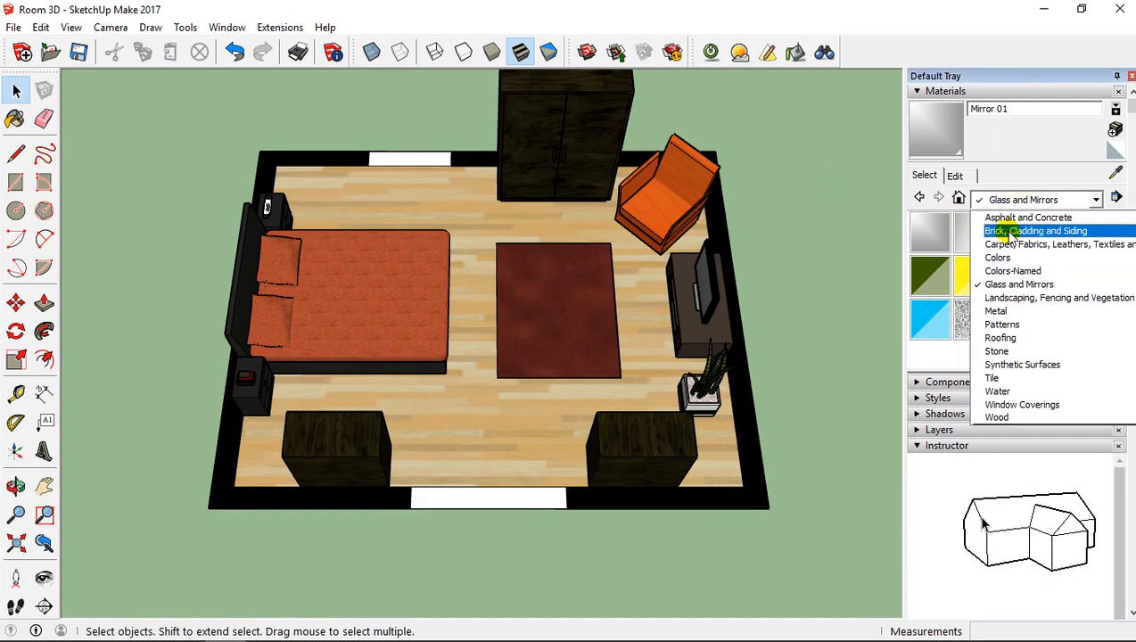
pyautogui.click(988, 243)
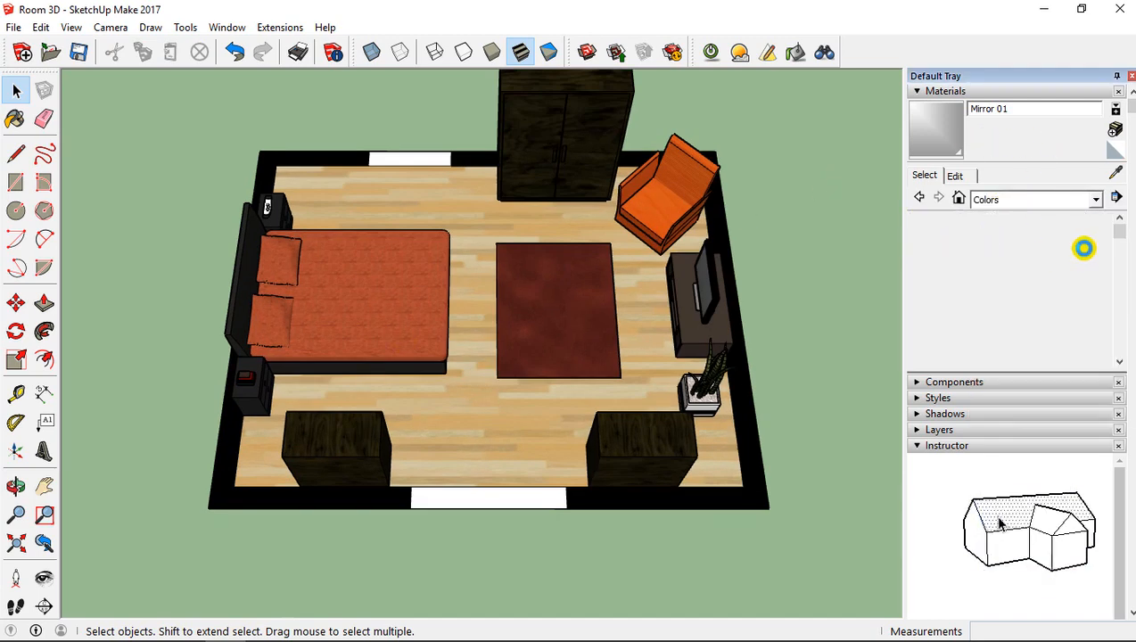
pyautogui.moveTo(1116, 232); pyautogui.dragTo(1120, 338)
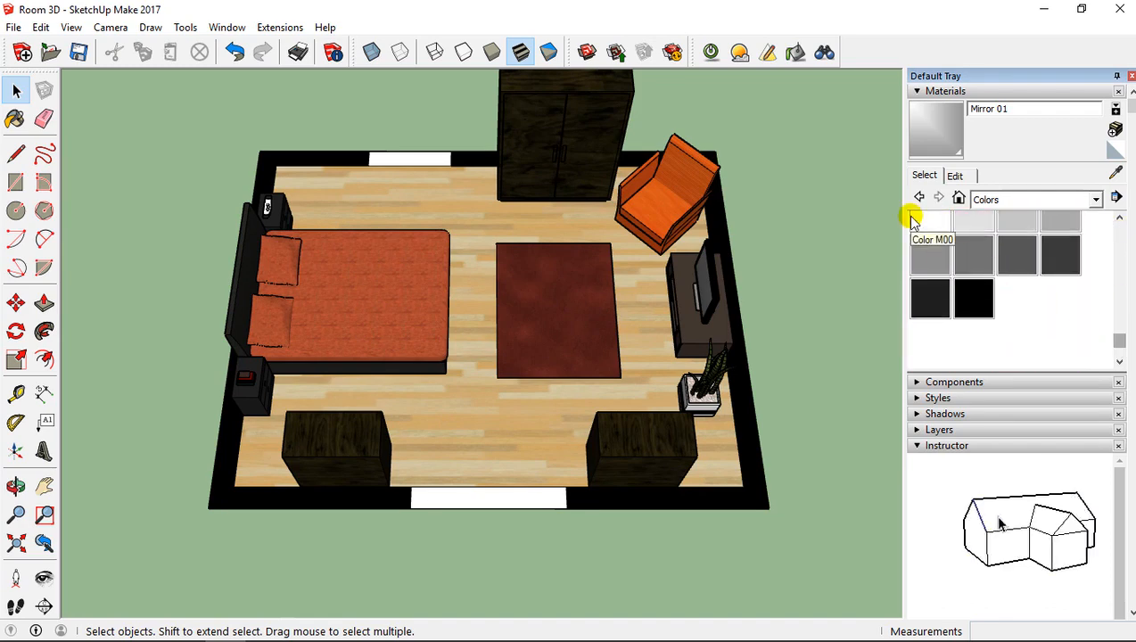
pyautogui.click(915, 220)
pyautogui.scroll(3, 430, 456)
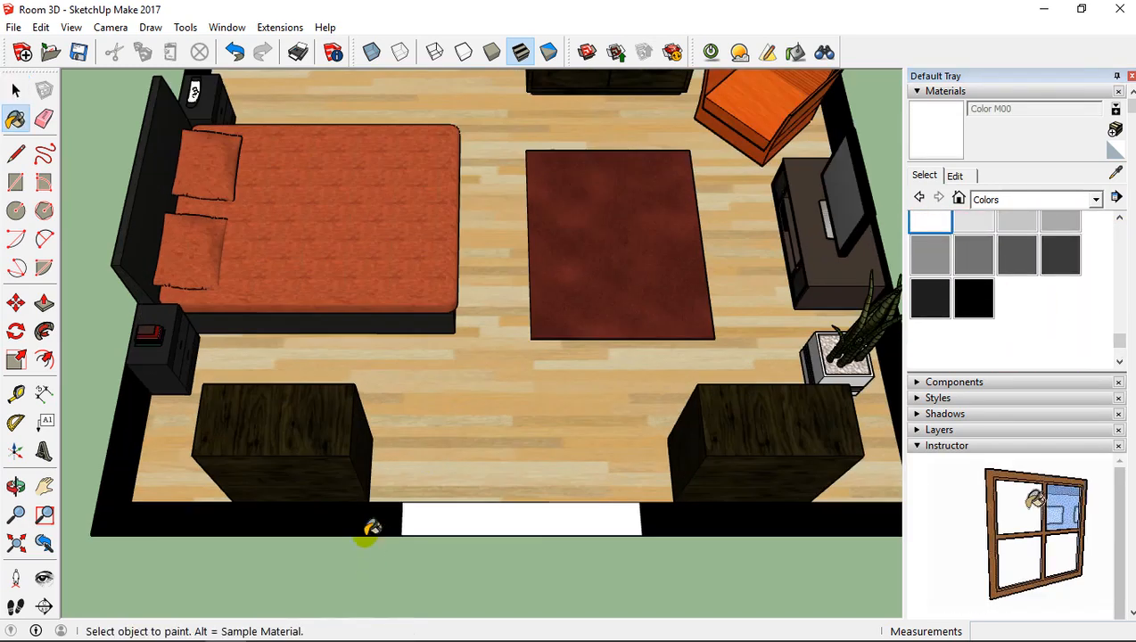
pyautogui.click(367, 528)
pyautogui.click(736, 510)
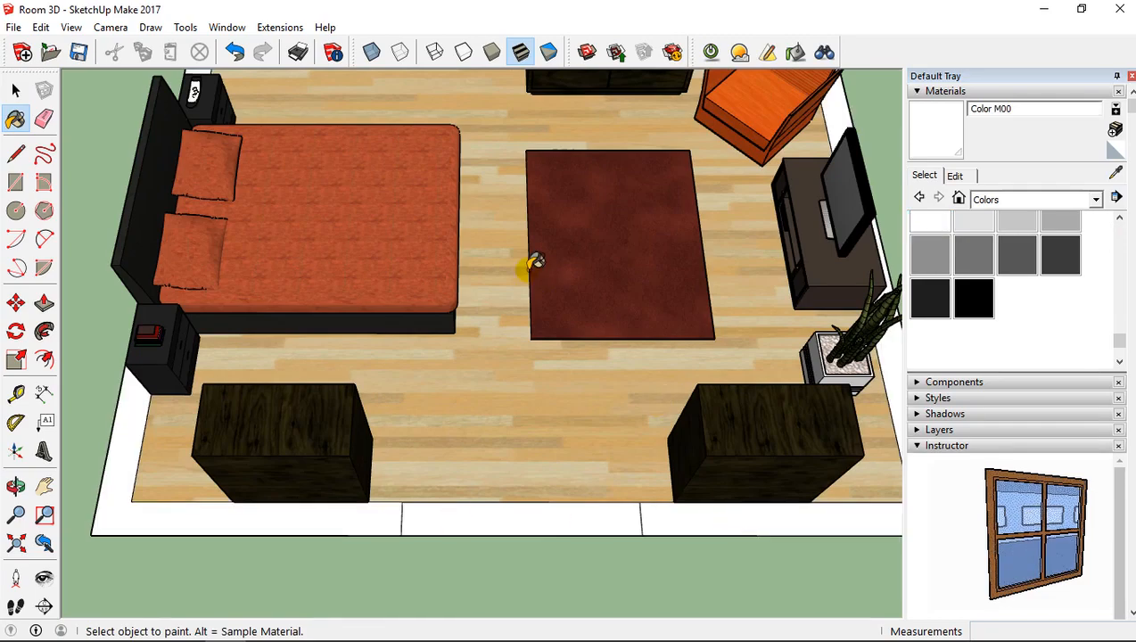
pyautogui.moveTo(526, 259); pyautogui.dragTo(444, 248, button='middle')
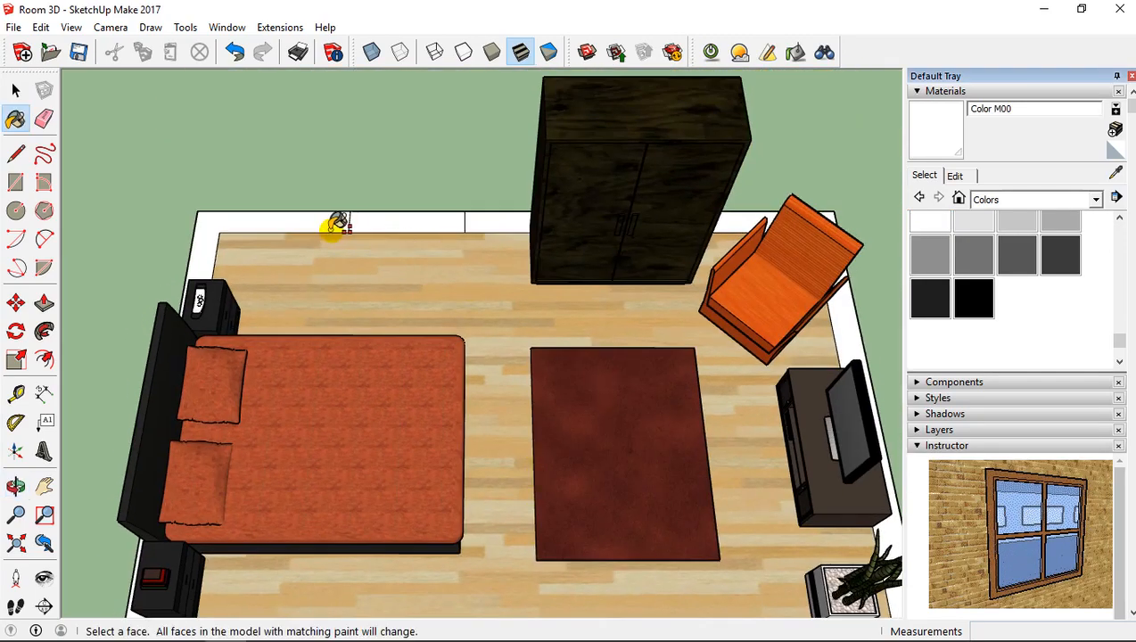
pyautogui.scroll(-5, 426, 240)
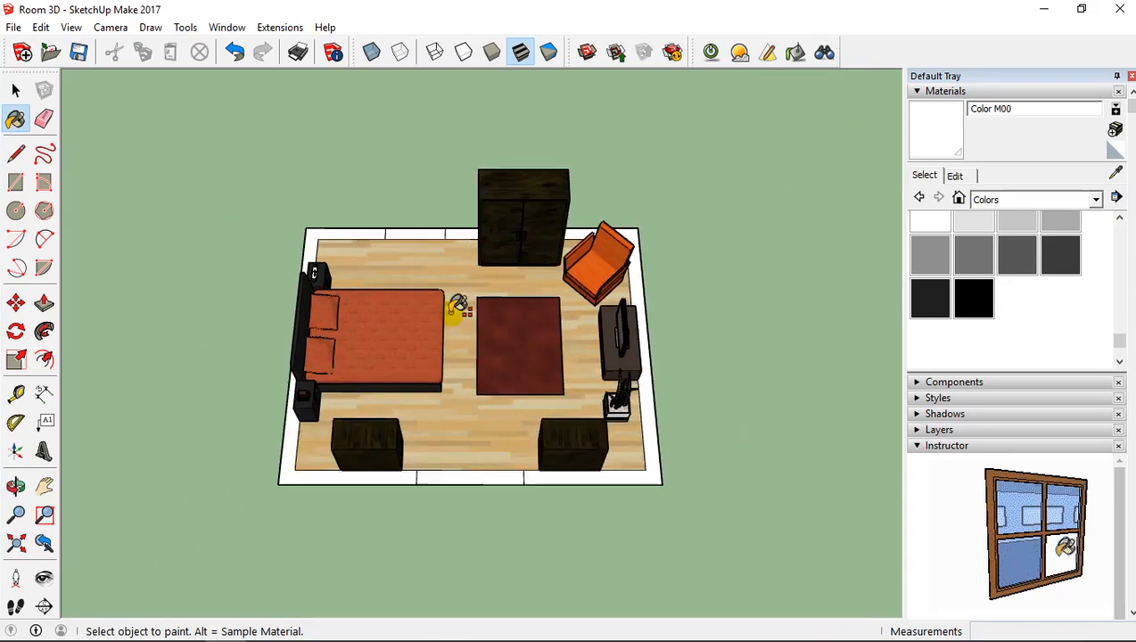
pyautogui.moveTo(459, 304)
pyautogui.mouseDown(button='middle')
pyautogui.moveTo(424, 353)
pyautogui.moveTo(426, 373)
pyautogui.mouseUp(button='middle')
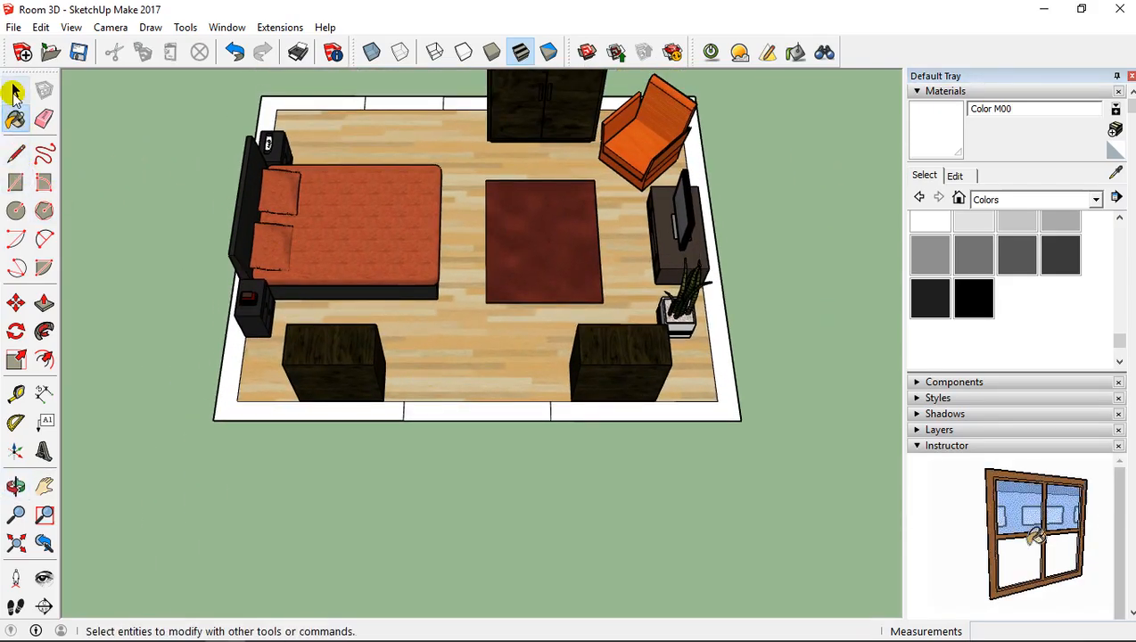
# Extrude the wall outlines on both sides of the window strip upward by 230 cm with Push/Pull.
pyautogui.click(43, 303)
pyautogui.scroll(2, 366, 394)
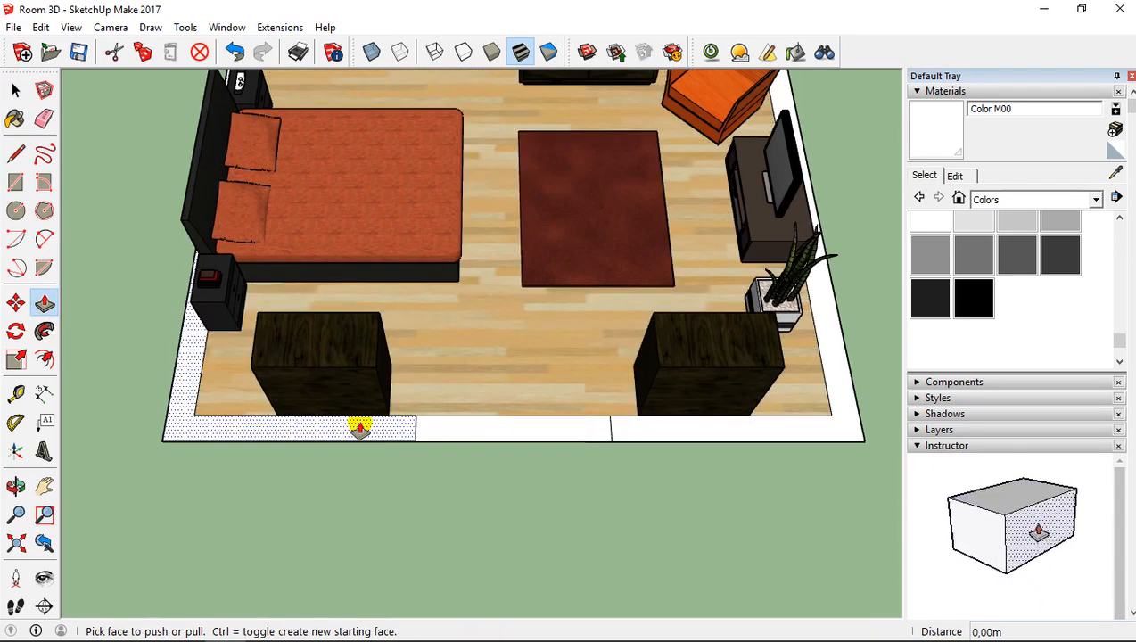
pyautogui.moveTo(360, 429); pyautogui.dragTo(278, 243)
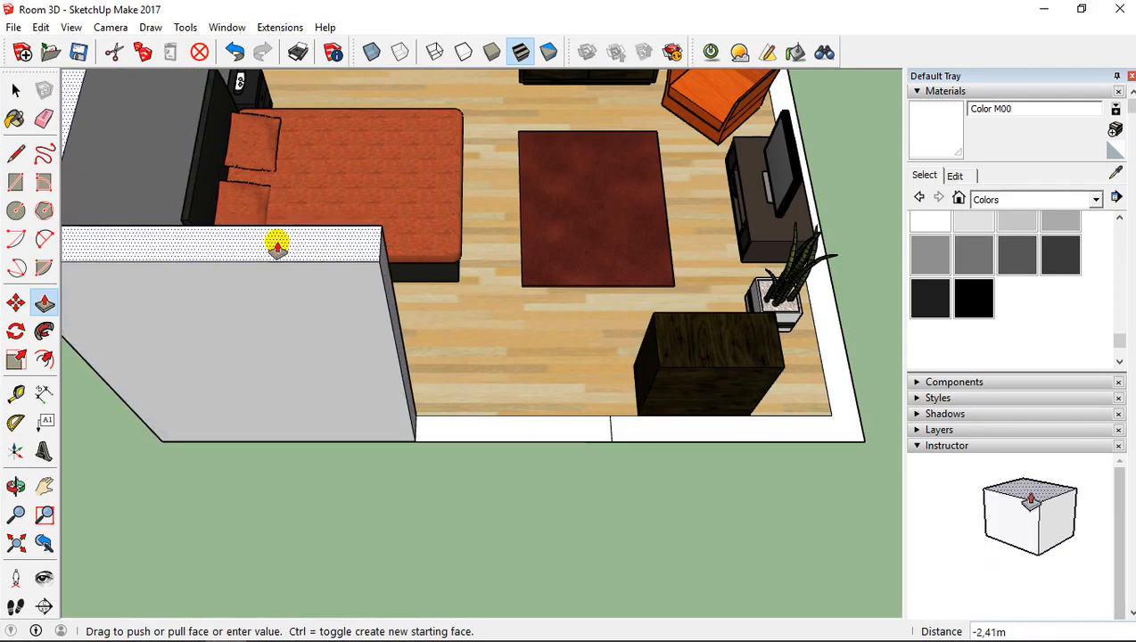
pyautogui.write('230cm')
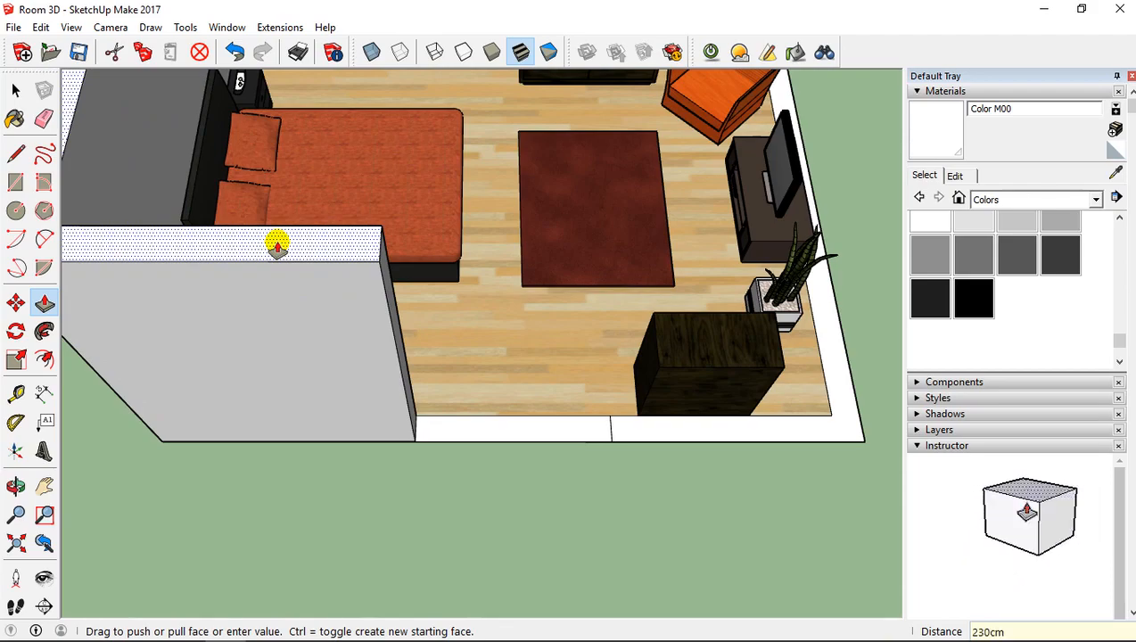
pyautogui.press('Return')
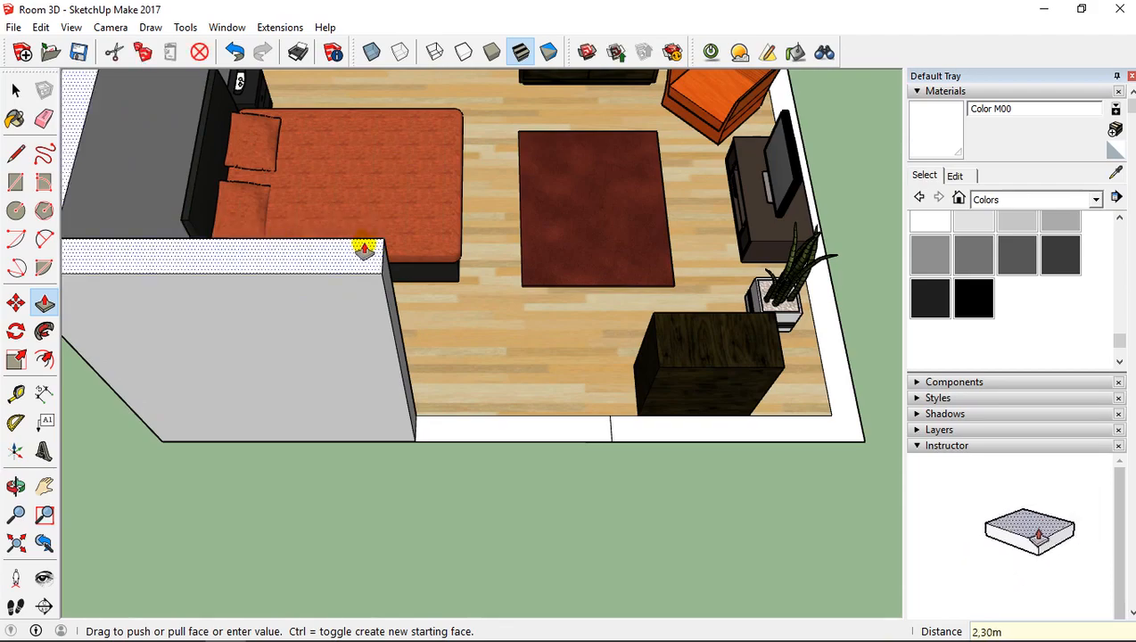
pyautogui.doubleClick(664, 429)
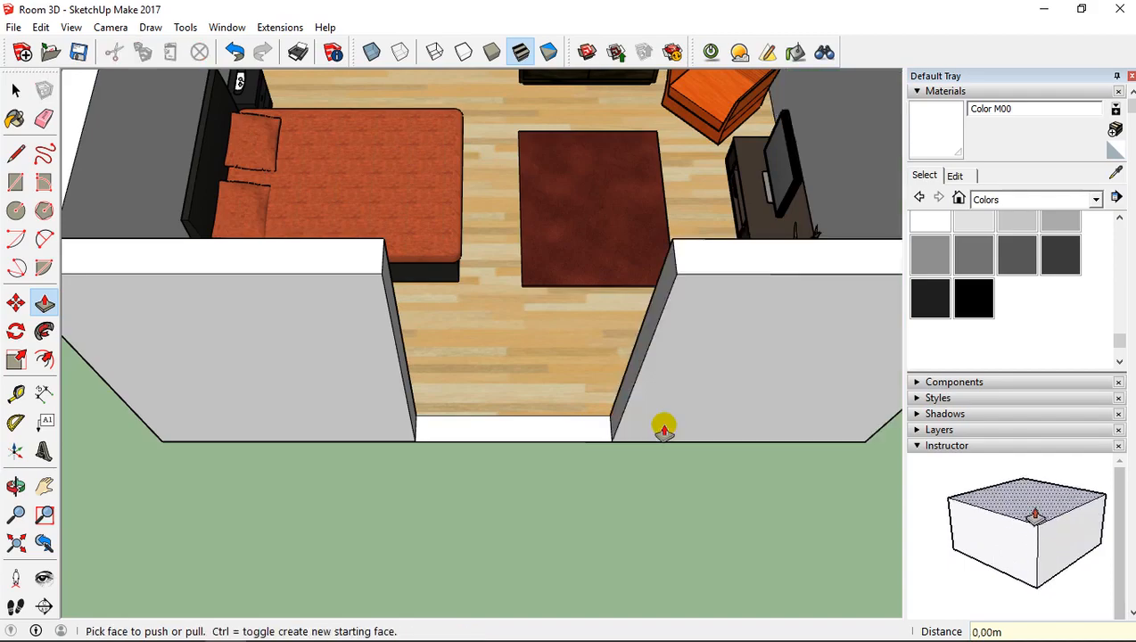
# Raise the low strip between the front wall sections by 80 cm to form the window sill wall.
pyautogui.moveTo(634, 309); pyautogui.dragTo(669, 214, button='middle')
pyautogui.moveTo(424, 354); pyautogui.dragTo(528, 327, button='middle')
pyautogui.scroll(3, 515, 353)
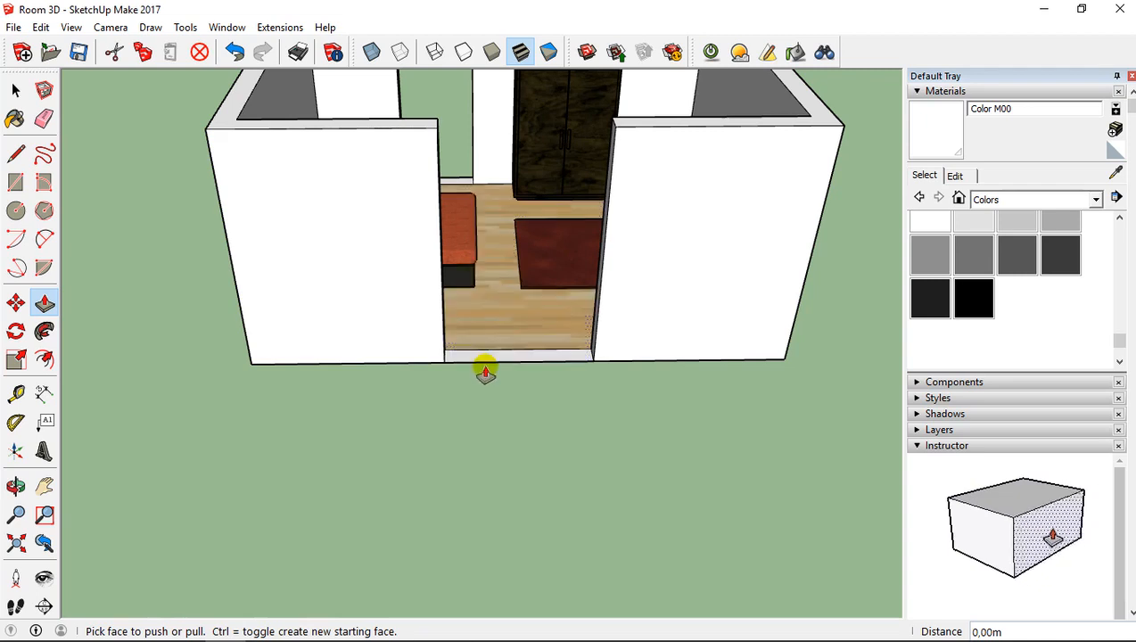
pyautogui.moveTo(527, 352)
pyautogui.mouseDown(button='middle')
pyautogui.moveTo(526, 303)
pyautogui.moveTo(517, 337)
pyautogui.mouseUp(button='middle')
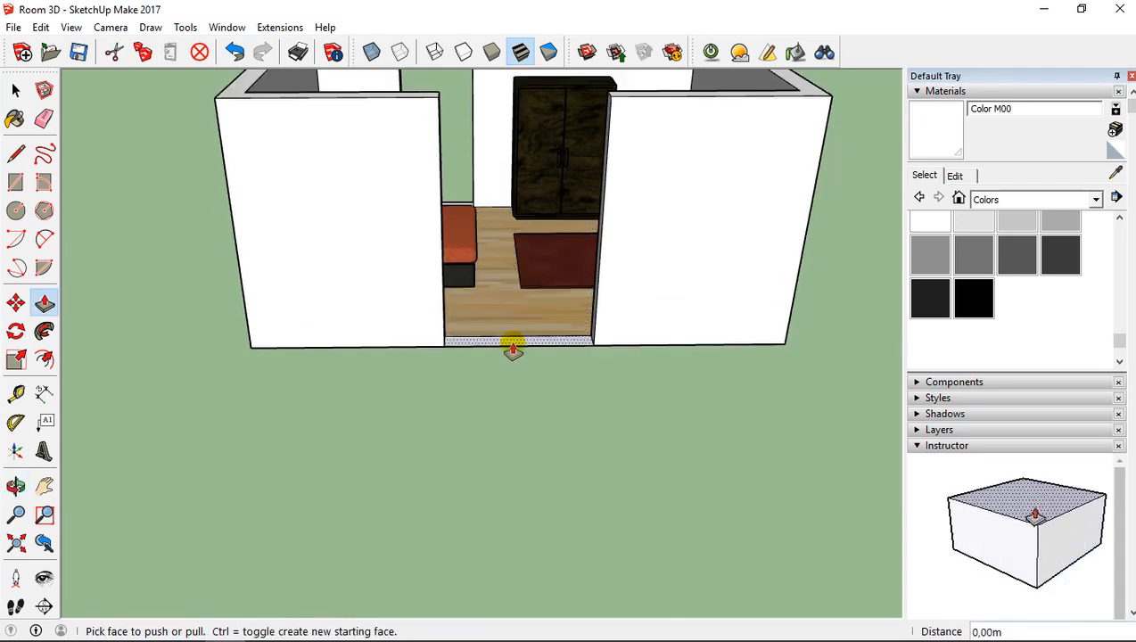
pyautogui.moveTo(514, 348); pyautogui.dragTo(517, 271)
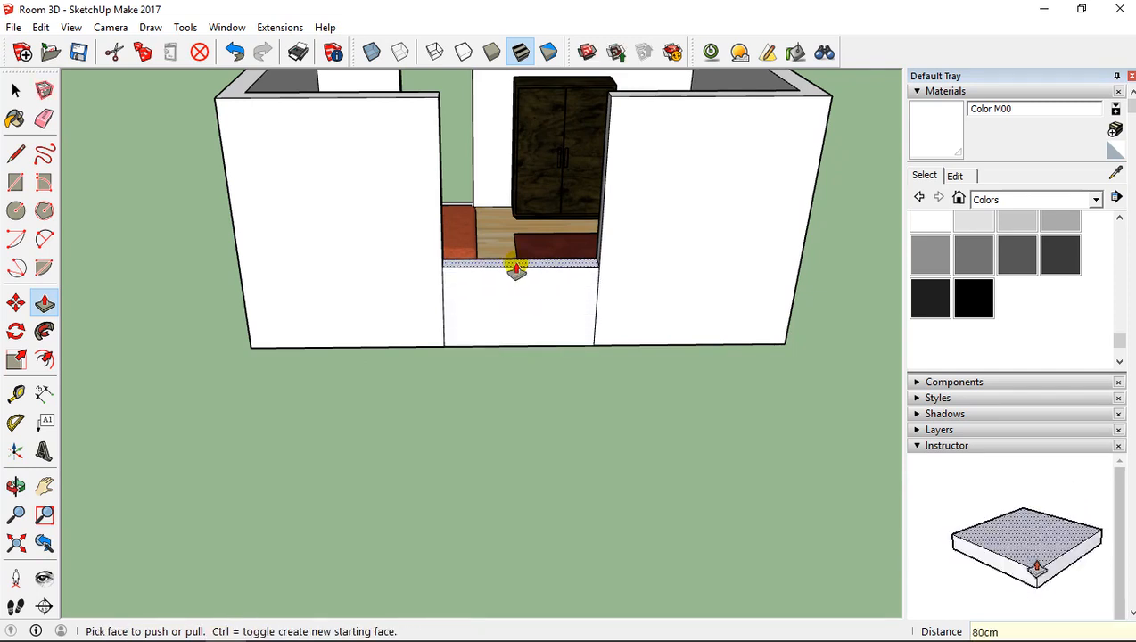
pyautogui.click(517, 268)
# Bridge the top of the window opening with two lines joining the inner and outer upper corners of the walls.
pyautogui.keyDown('shift'); pyautogui.moveTo(607, 305); pyautogui.dragTo(566, 449, button='middle'); pyautogui.keyUp('shift')
pyautogui.click(17, 154)
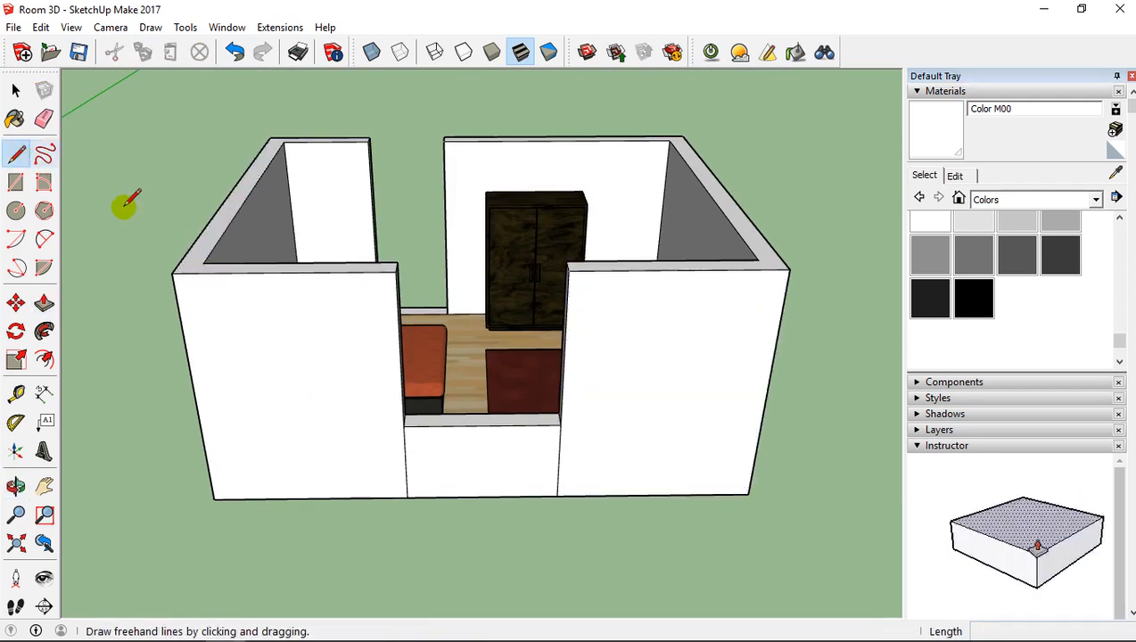
pyautogui.moveTo(520, 312); pyautogui.dragTo(526, 398, button='middle')
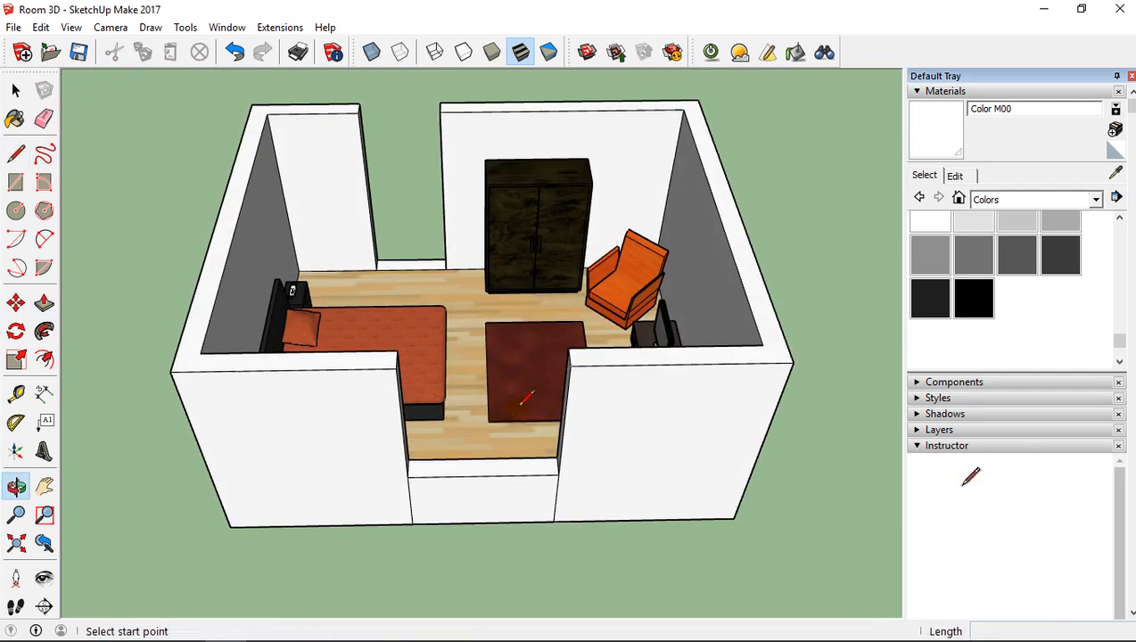
pyautogui.click(396, 349)
pyautogui.click(575, 349)
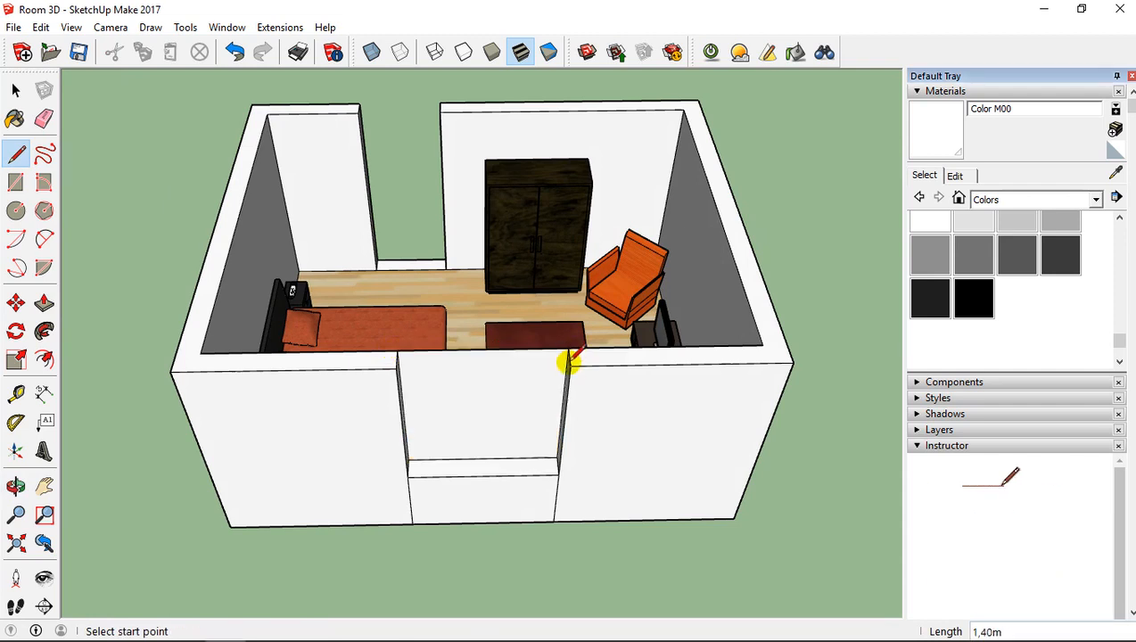
pyautogui.click(570, 365)
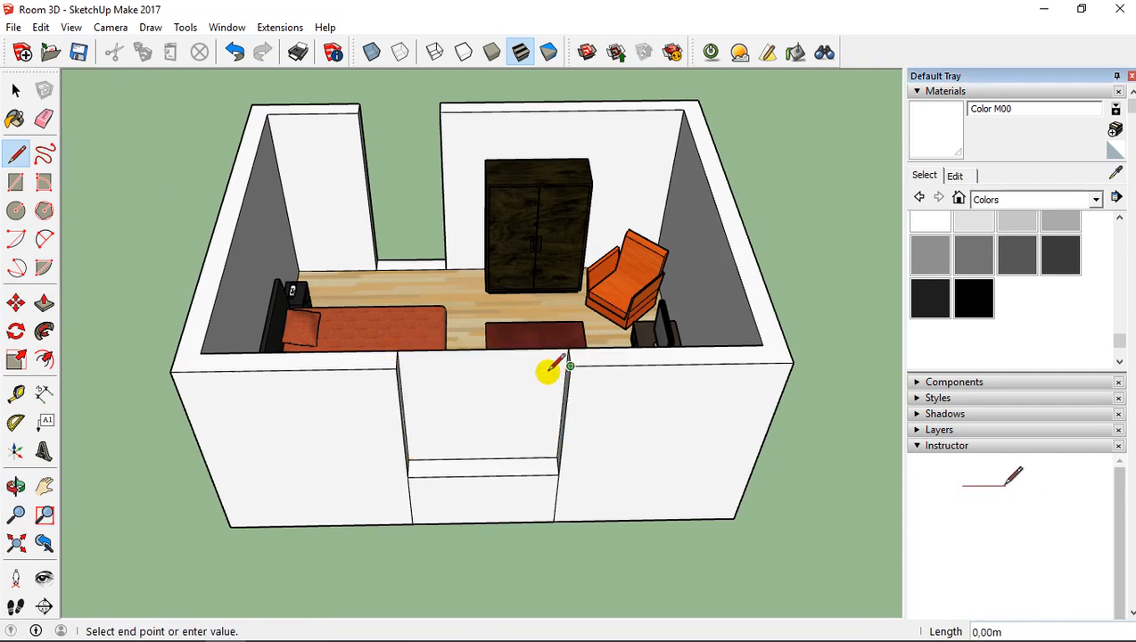
pyautogui.click(395, 367)
# Remove the outer and inner vertical faces covering the window opening, keeping the horizontal strip across its top.
pyautogui.moveTo(482, 390); pyautogui.dragTo(496, 387, button='middle')
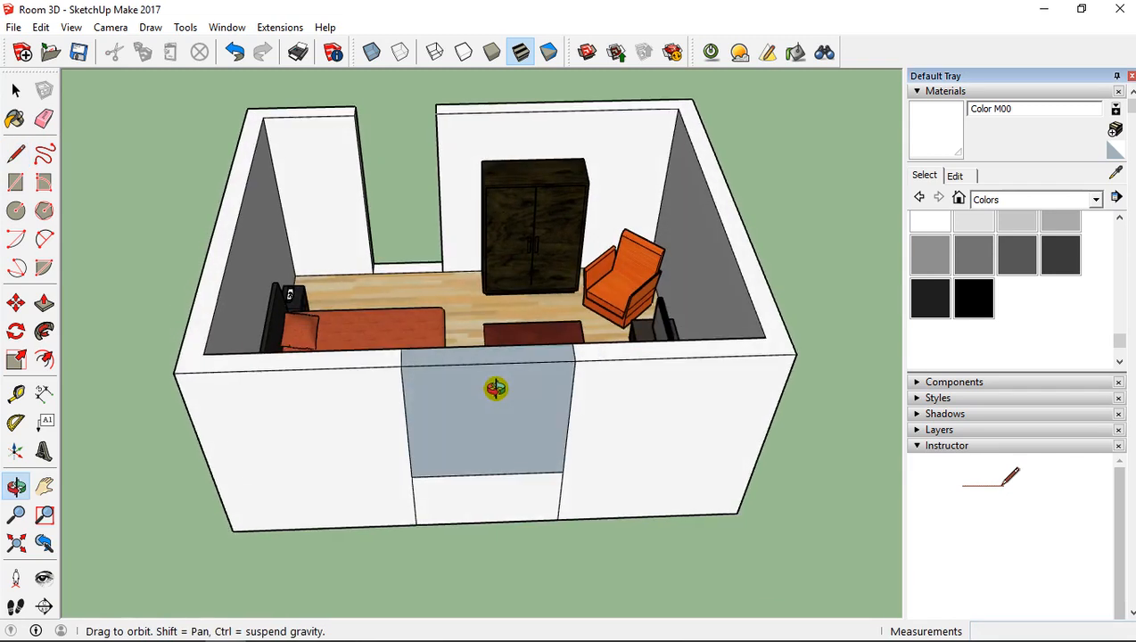
pyautogui.scroll(2, 192, 321)
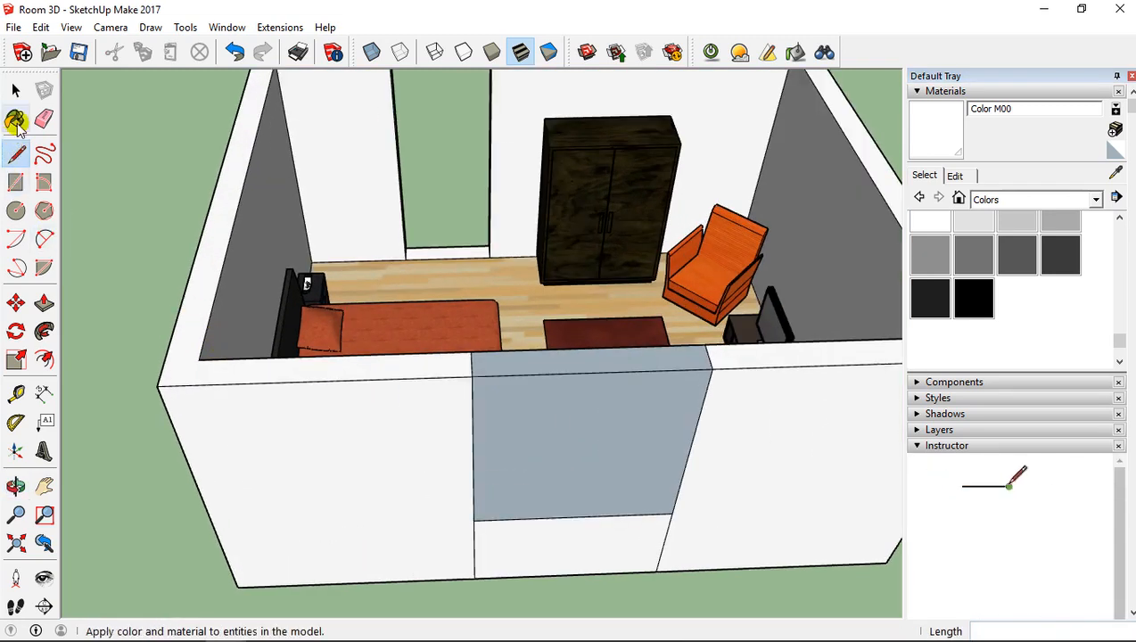
pyautogui.click(15, 92)
pyautogui.scroll(3, 474, 388)
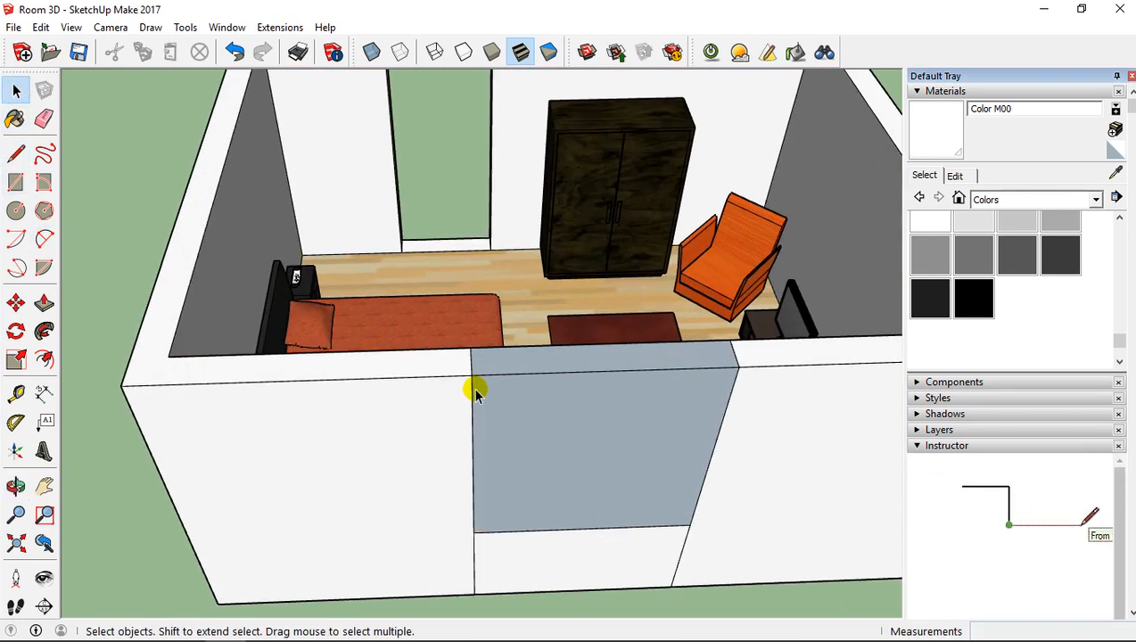
pyautogui.moveTo(475, 387); pyautogui.dragTo(578, 363, button='middle')
pyautogui.click(566, 350)
pyautogui.rightClick(566, 350)
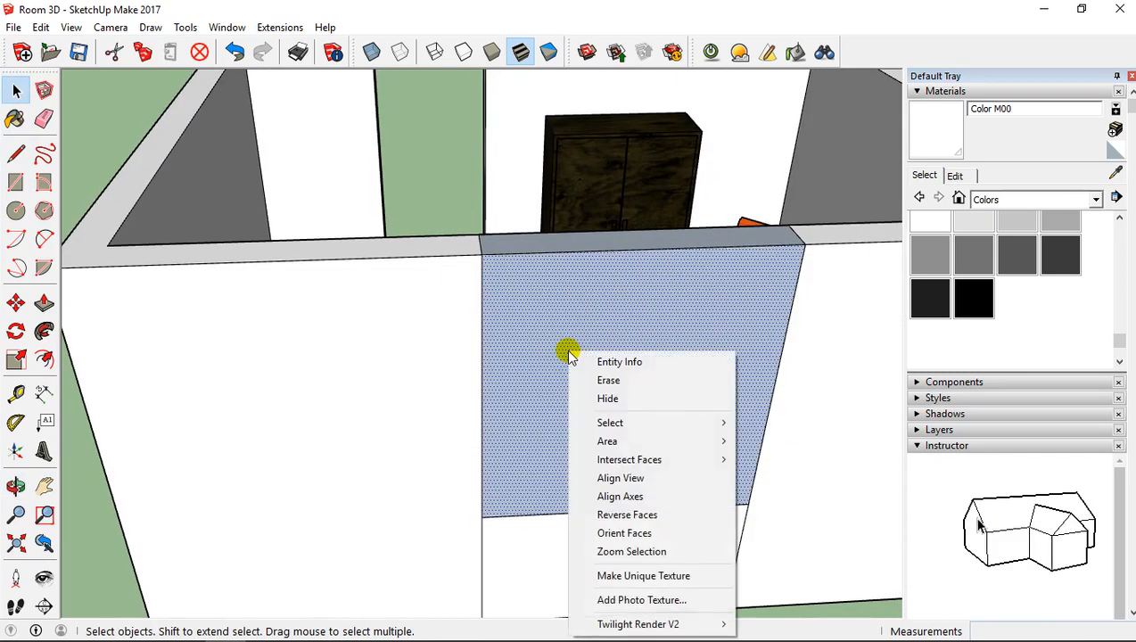
pyautogui.click(617, 381)
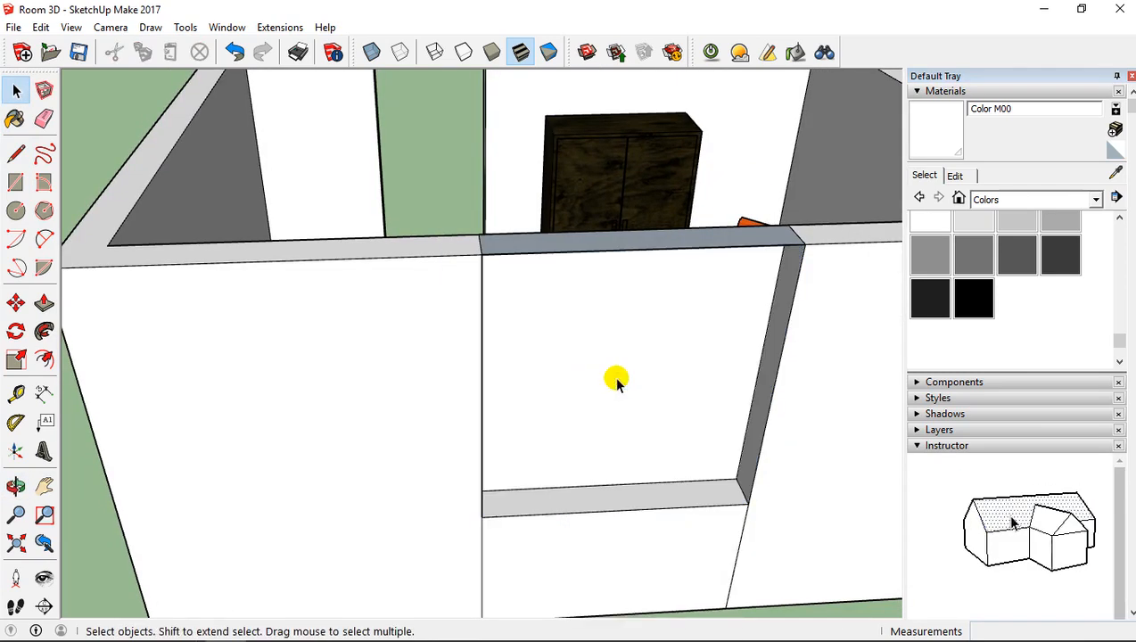
pyautogui.click(606, 370)
pyautogui.rightClick(598, 346)
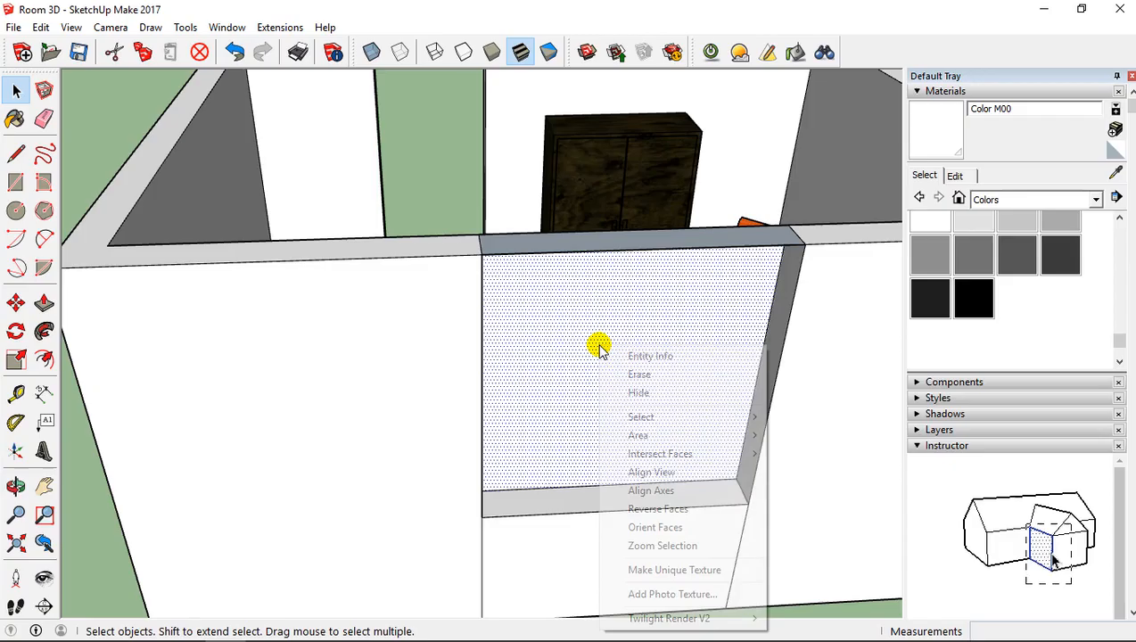
pyautogui.click(643, 393)
pyautogui.scroll(-3, 644, 382)
pyautogui.moveTo(644, 383); pyautogui.dragTo(431, 328, button='middle')
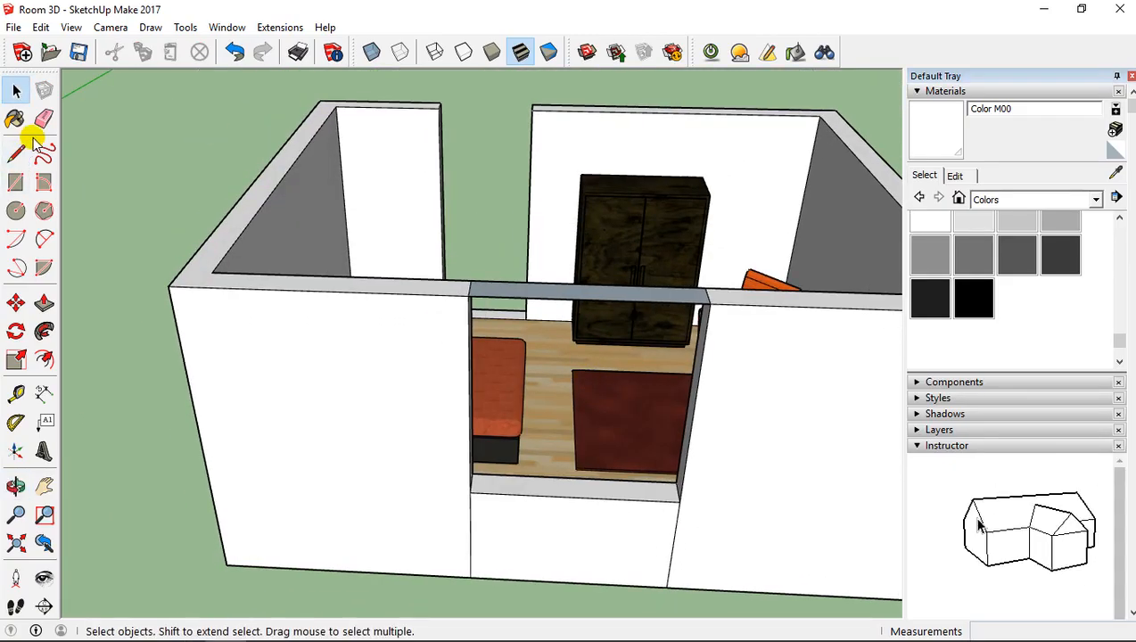
# Measure upward from the outer edge of the window sill with the Tape Measure.
pyautogui.click(15, 393)
pyautogui.moveTo(615, 330); pyautogui.dragTo(599, 403, button='middle')
pyautogui.click(579, 430)
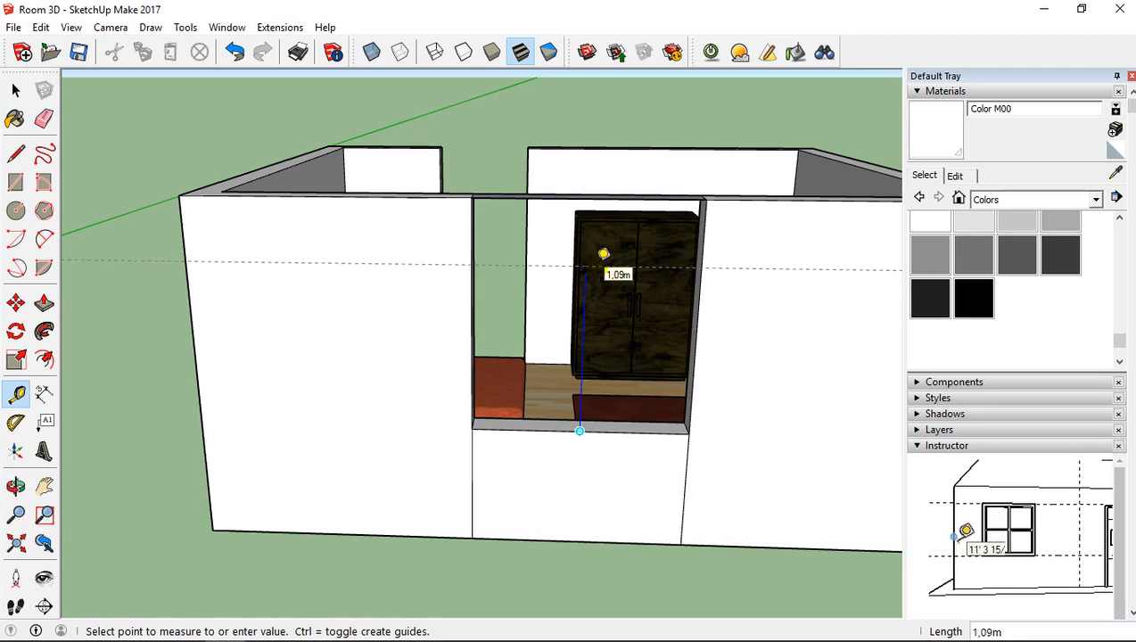
pyautogui.click(15, 90)
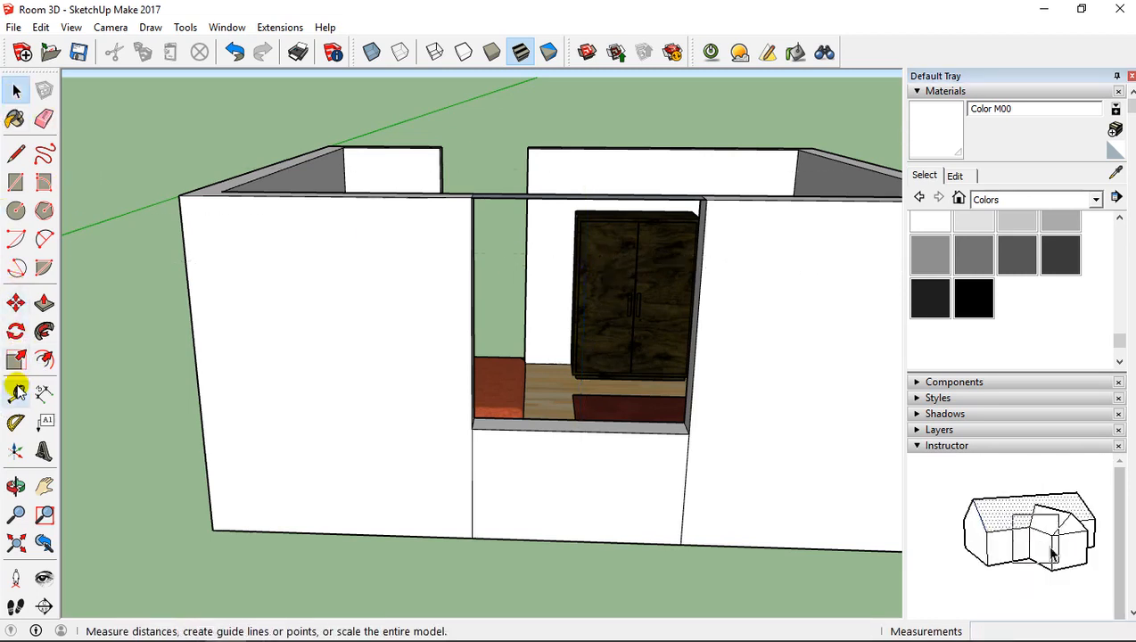
# Extrude the strip above the window opening downward by 30 cm with Push/Pull to form the lintel.
pyautogui.click(44, 304)
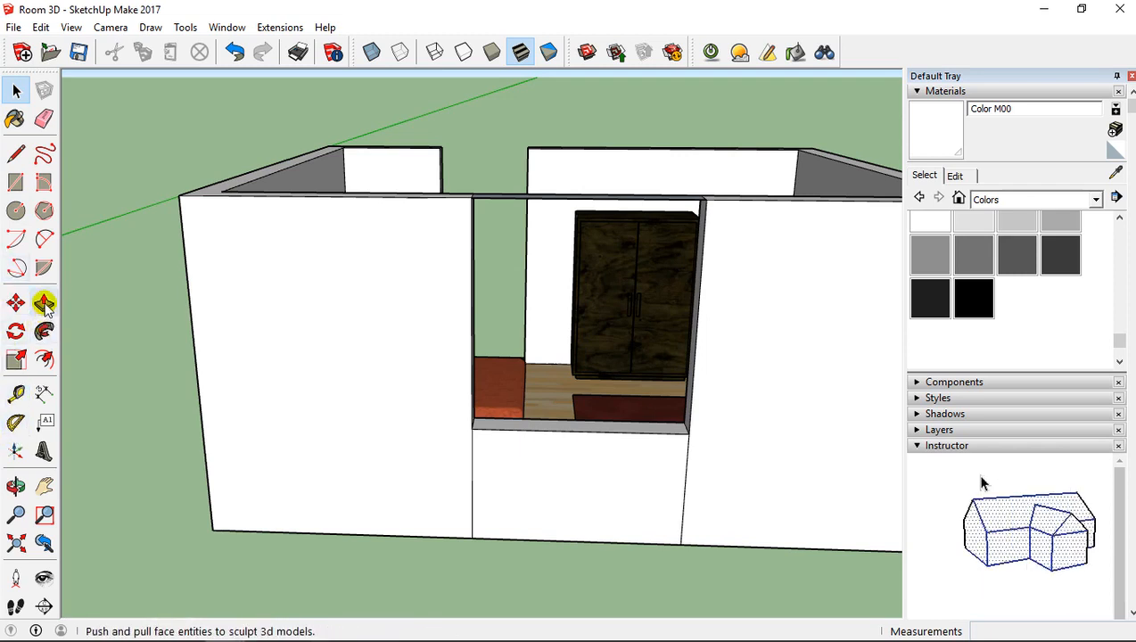
pyautogui.click(46, 307)
pyautogui.moveTo(622, 286); pyautogui.dragTo(609, 459, button='middle')
pyautogui.click(593, 402)
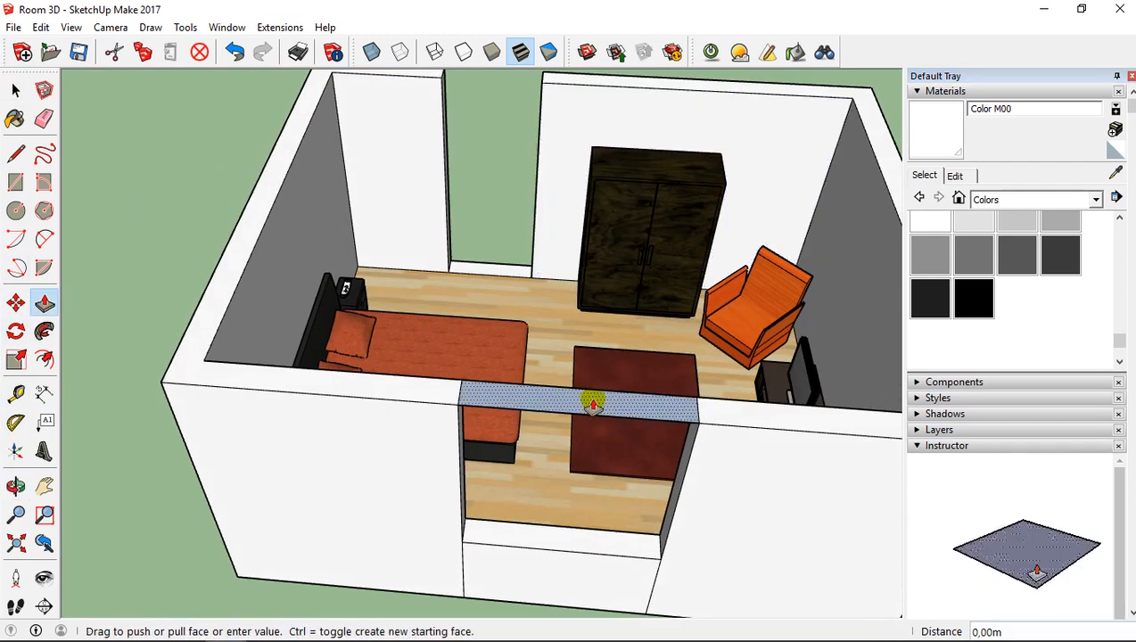
pyautogui.click(589, 438)
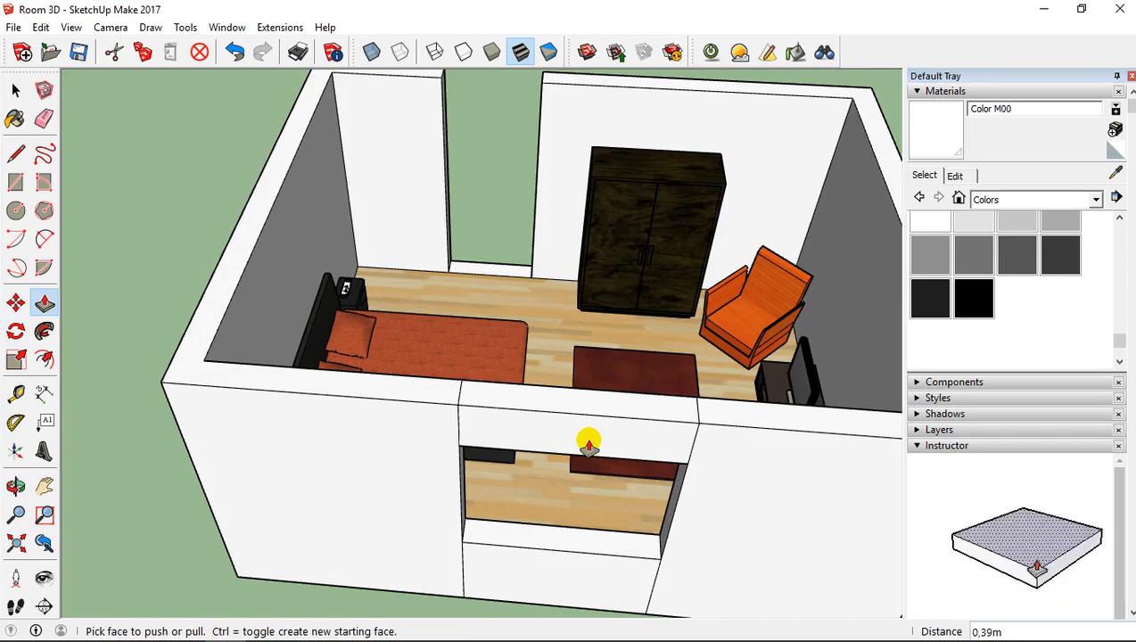
pyautogui.write('30cm')
pyautogui.press('Return')
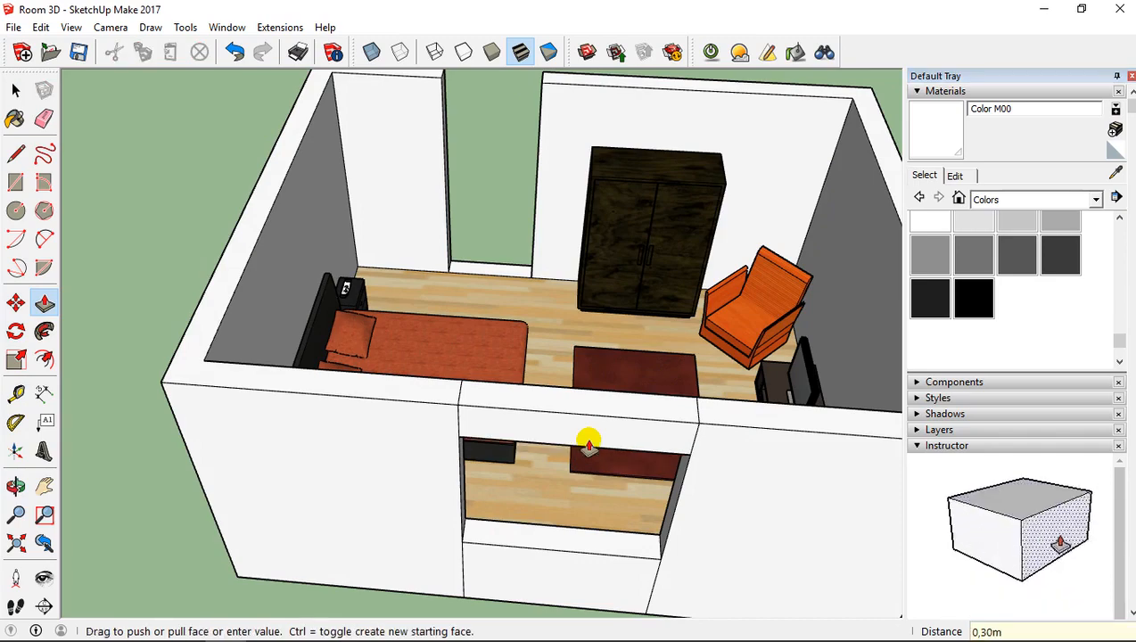
# Bridge the top of the door opening with two lines joining the inner and outer upper corners of the adjoining walls.
pyautogui.moveTo(597, 438); pyautogui.dragTo(571, 294, button='middle')
pyautogui.scroll(-4, 381, 256)
pyautogui.click(17, 157)
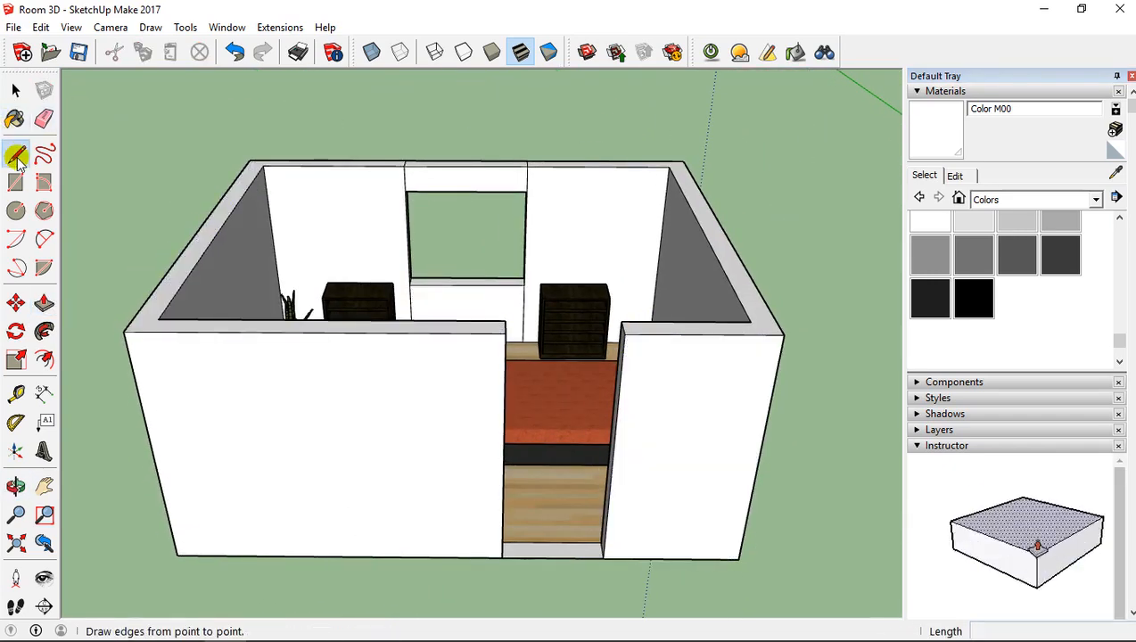
pyautogui.moveTo(708, 288); pyautogui.dragTo(506, 375, button='middle')
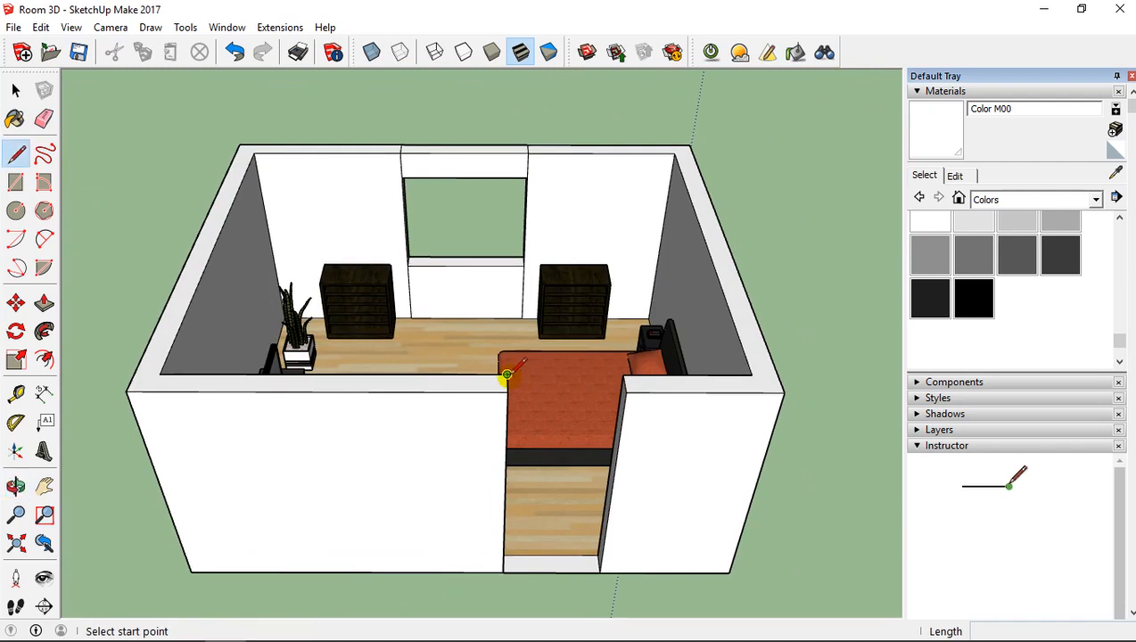
pyautogui.click(506, 375)
pyautogui.click(625, 377)
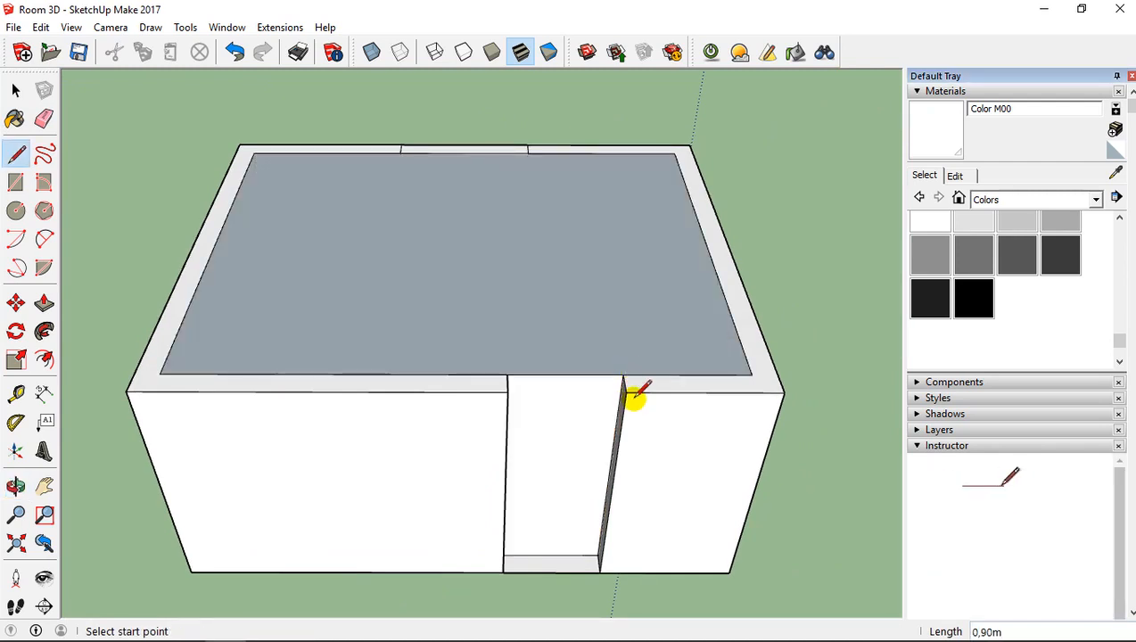
pyautogui.click(627, 391)
pyautogui.click(508, 392)
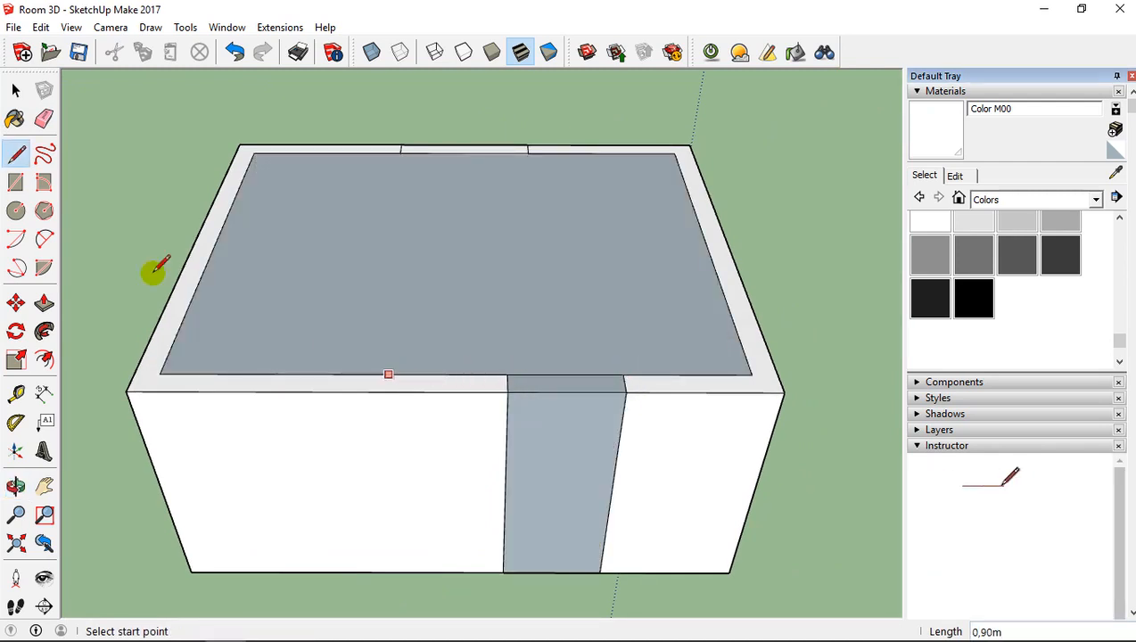
# Erase the horizontal face covering the top of the room, keeping the wall tops.
pyautogui.click(15, 90)
pyautogui.click(404, 235)
pyautogui.rightClick(487, 252)
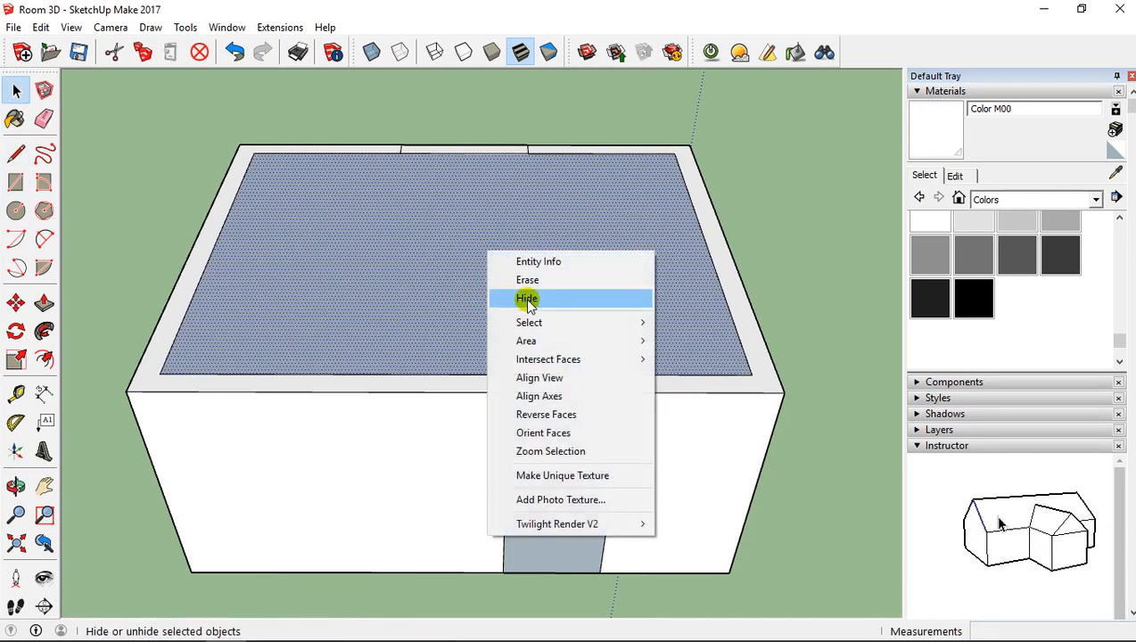
pyautogui.click(528, 279)
# Remove the outer and inner vertical faces covering the door opening, keeping the horizontal strip across its top.
pyautogui.click(554, 432)
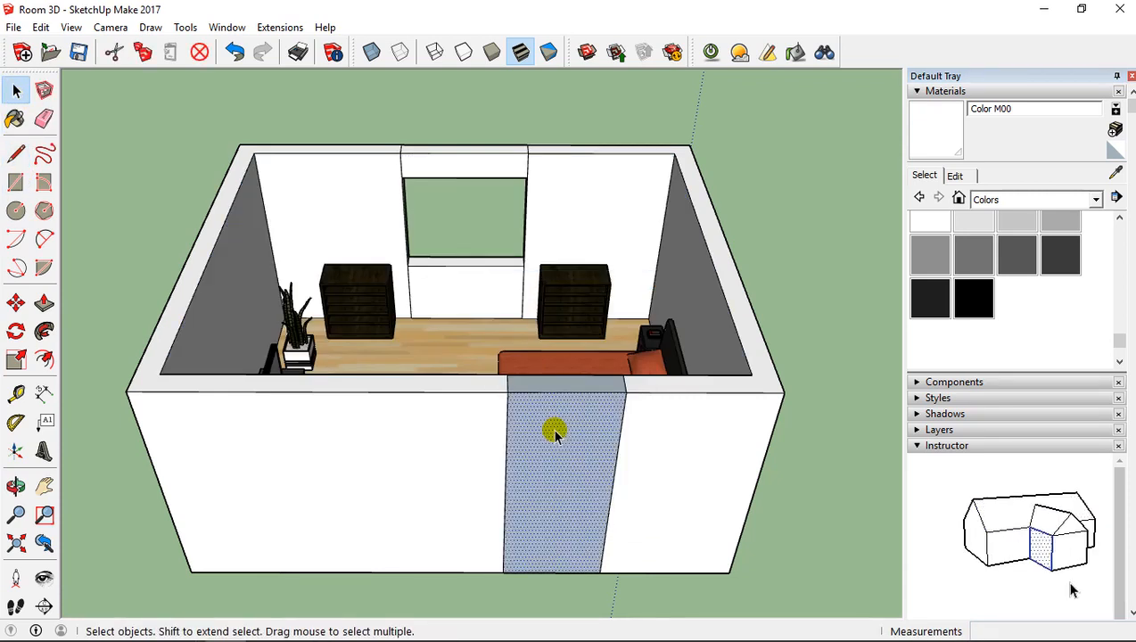
pyautogui.rightClick(554, 430)
pyautogui.click(613, 176)
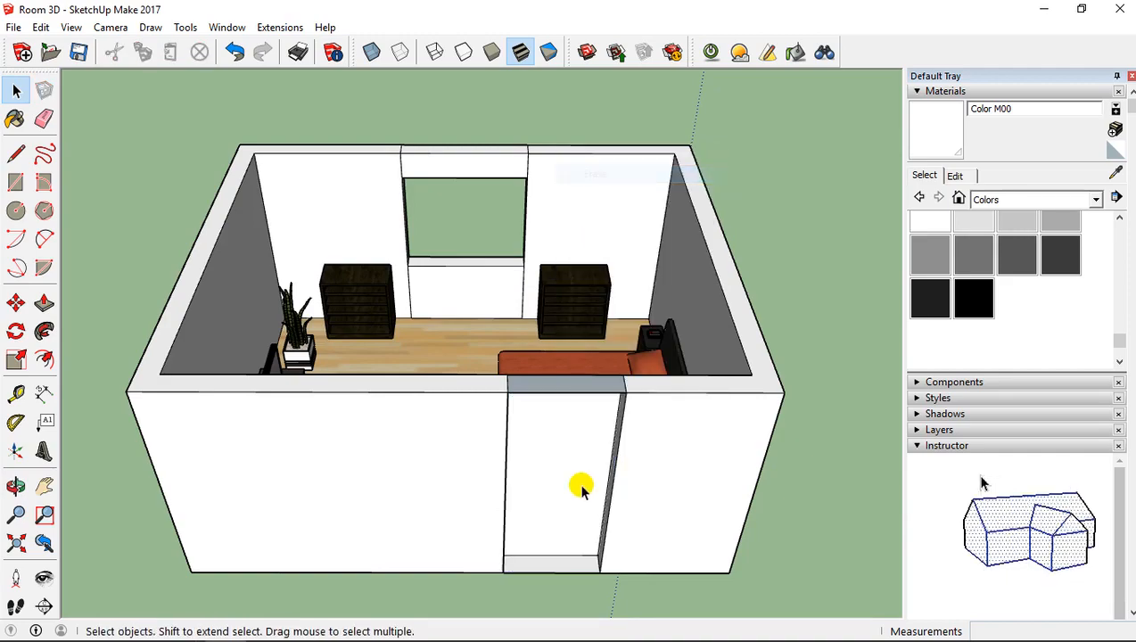
pyautogui.scroll(3, 576, 459)
pyautogui.rightClick(576, 451)
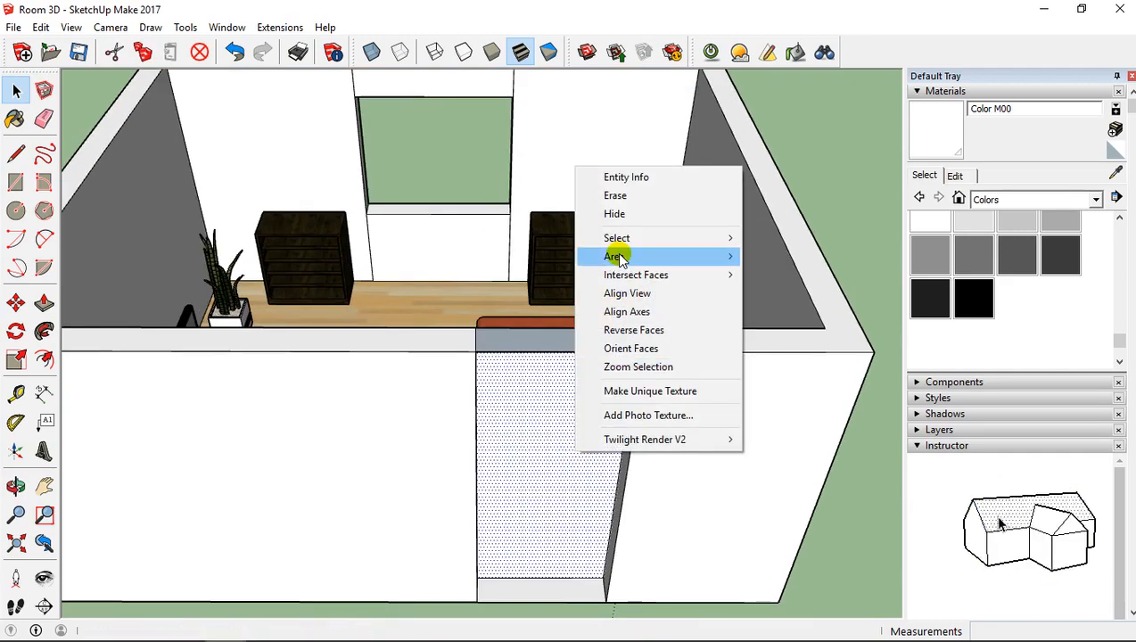
pyautogui.click(612, 196)
pyautogui.scroll(-2, 540, 439)
pyautogui.scroll(-2, 539, 440)
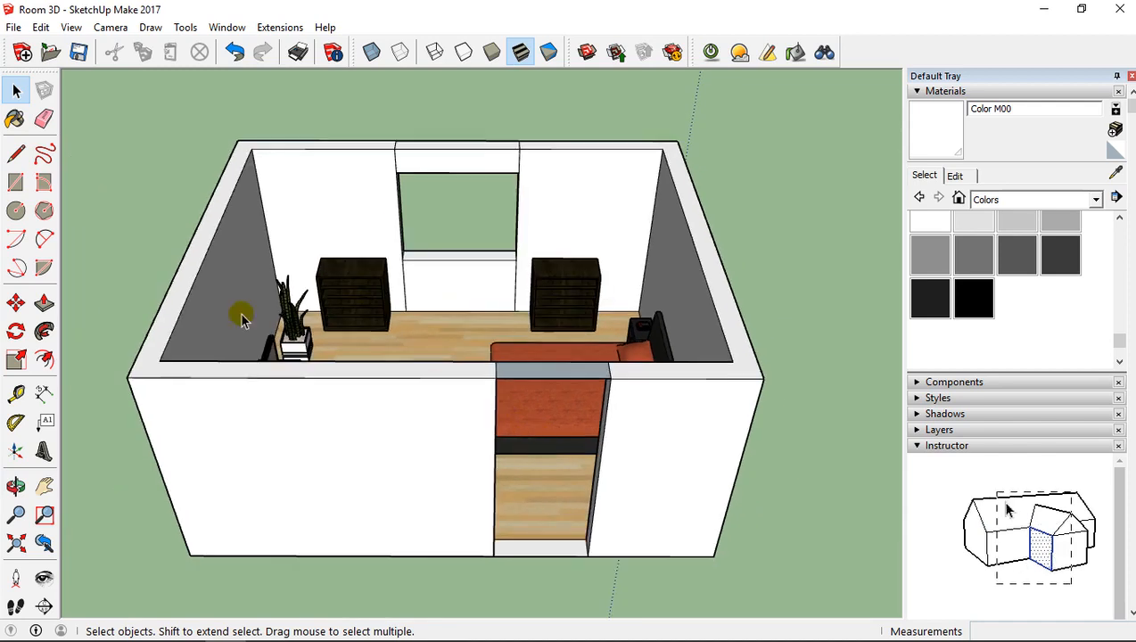
# Extrude the strip above the door opening downward by 30 cm with Push/Pull to form the lintel.
pyautogui.click(44, 303)
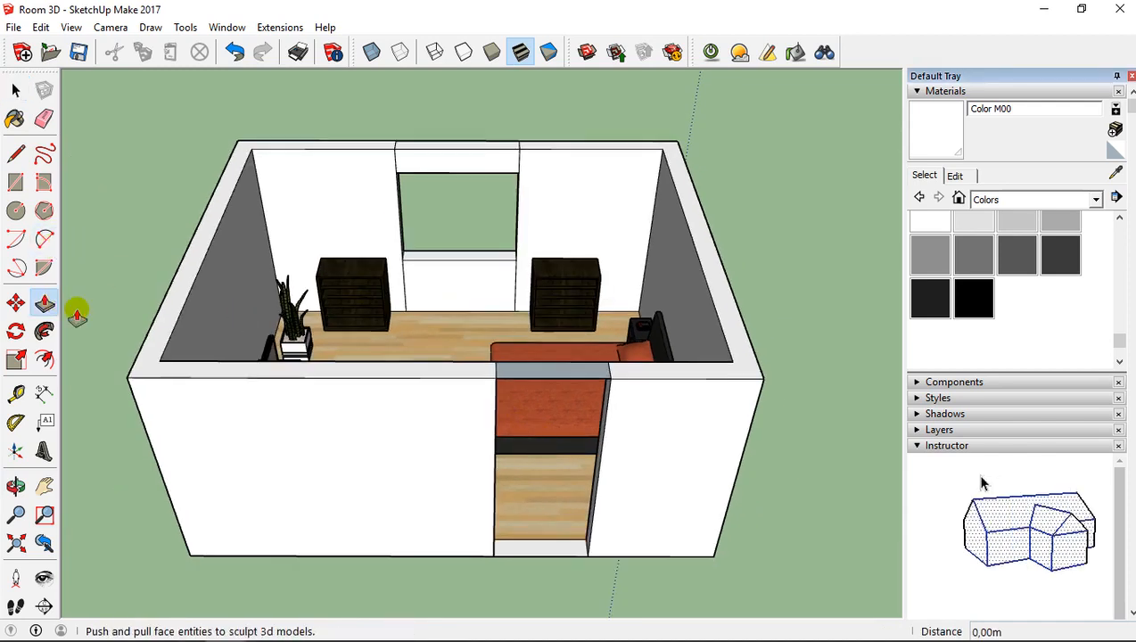
pyautogui.click(533, 365)
pyautogui.click(548, 400)
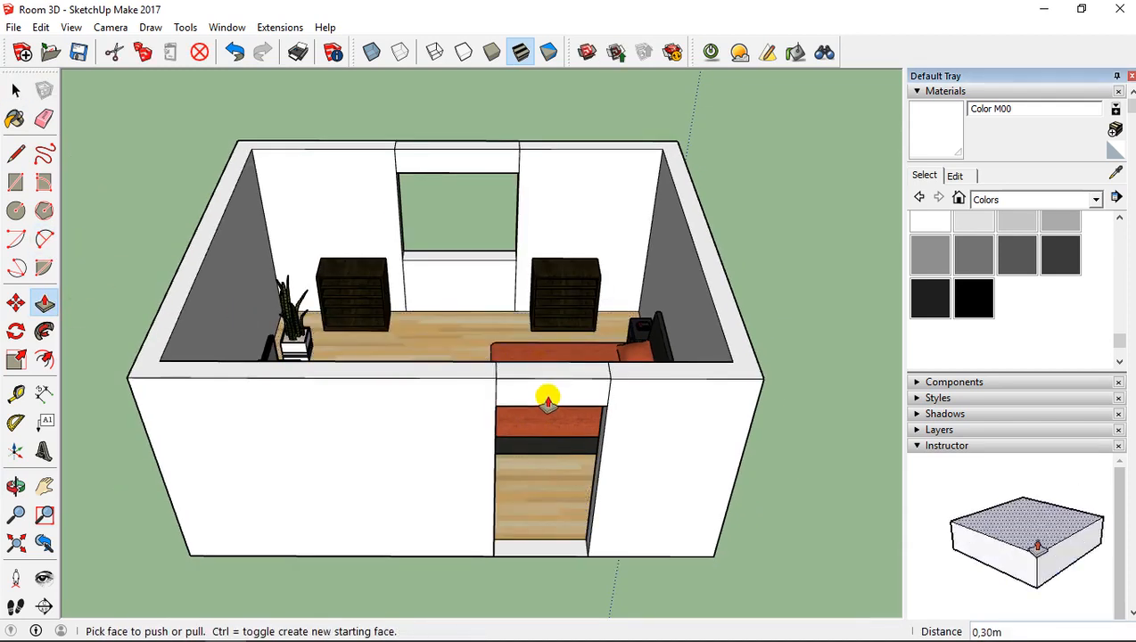
pyautogui.write('30c')
pyautogui.press('Return')
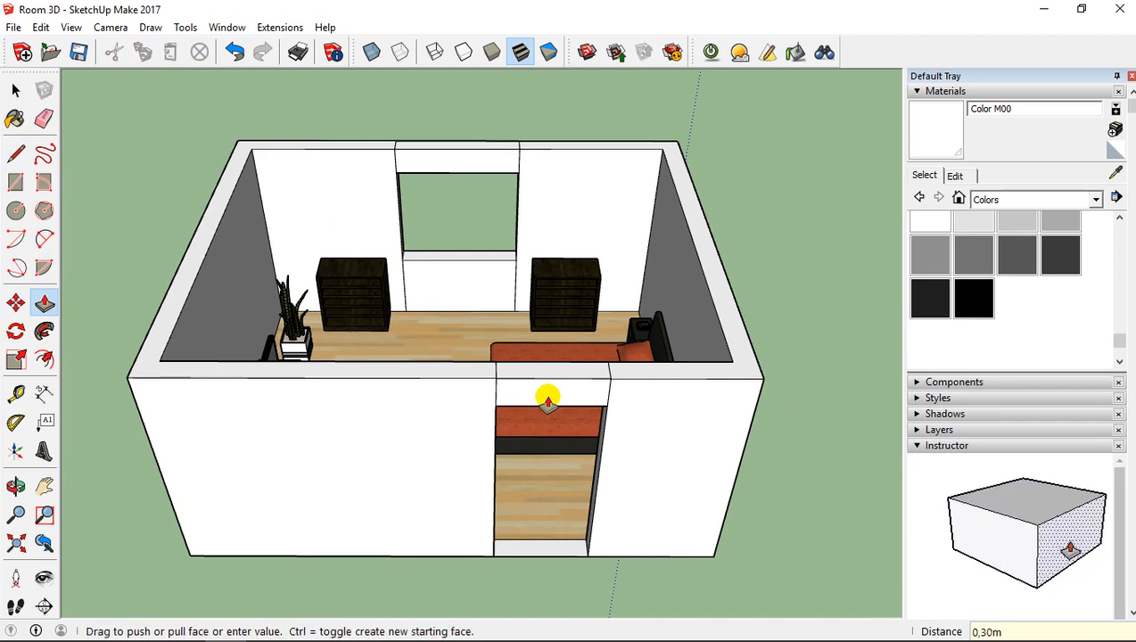
# Erase the leftover seam edges between the door lintel and the adjoining walls.
pyautogui.moveTo(565, 241); pyautogui.dragTo(669, 297, button='middle')
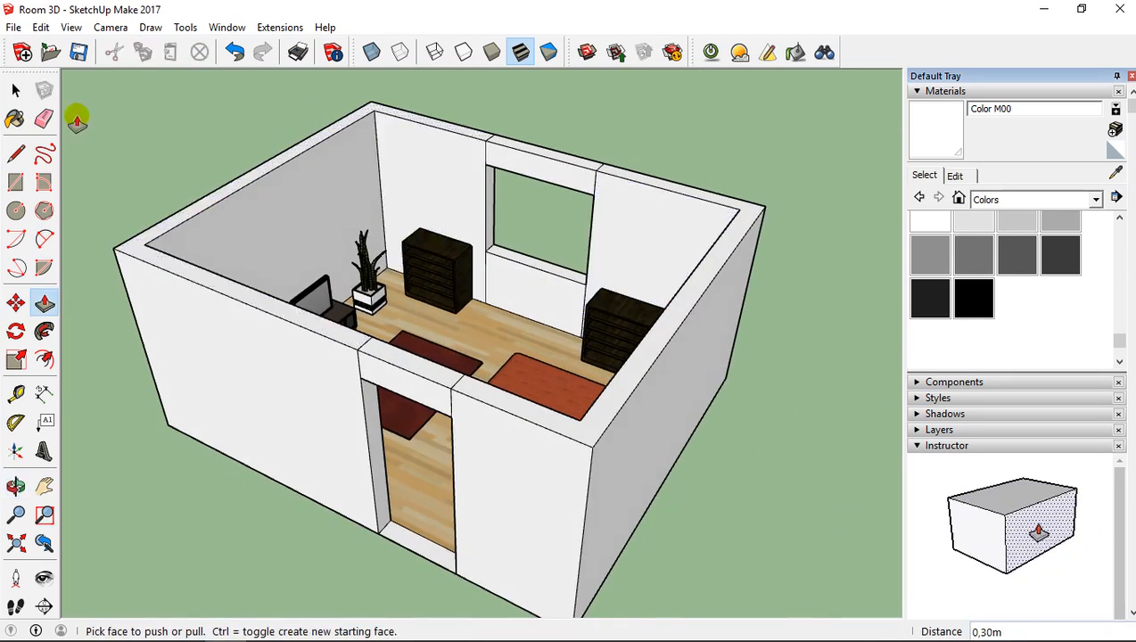
pyautogui.click(45, 118)
pyautogui.scroll(3, 356, 368)
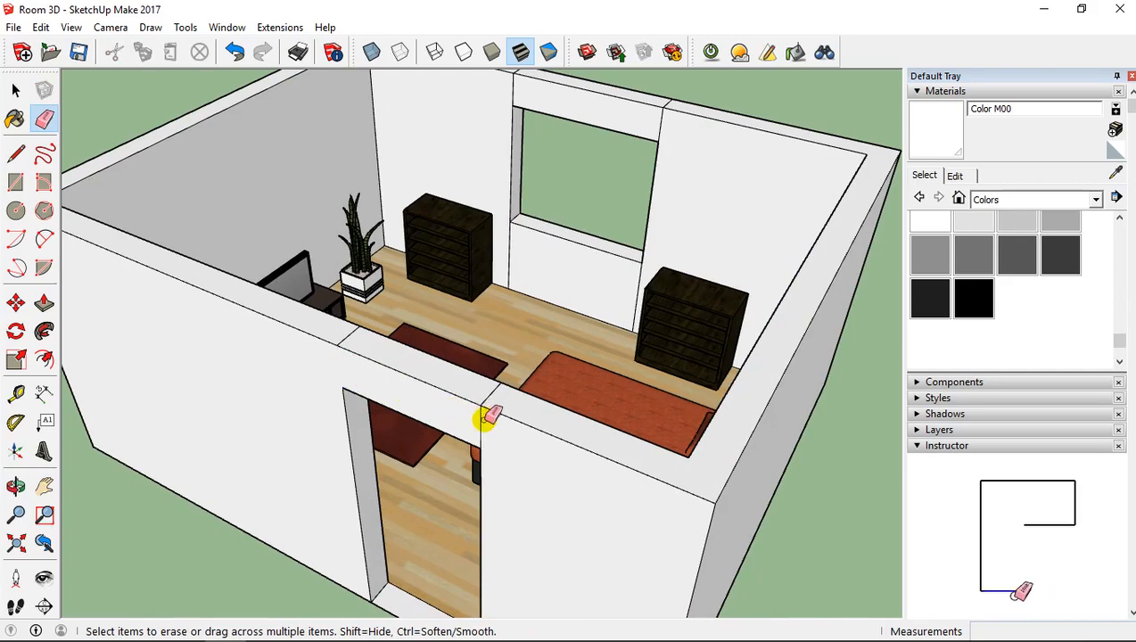
pyautogui.moveTo(482, 419); pyautogui.dragTo(241, 227, button='middle')
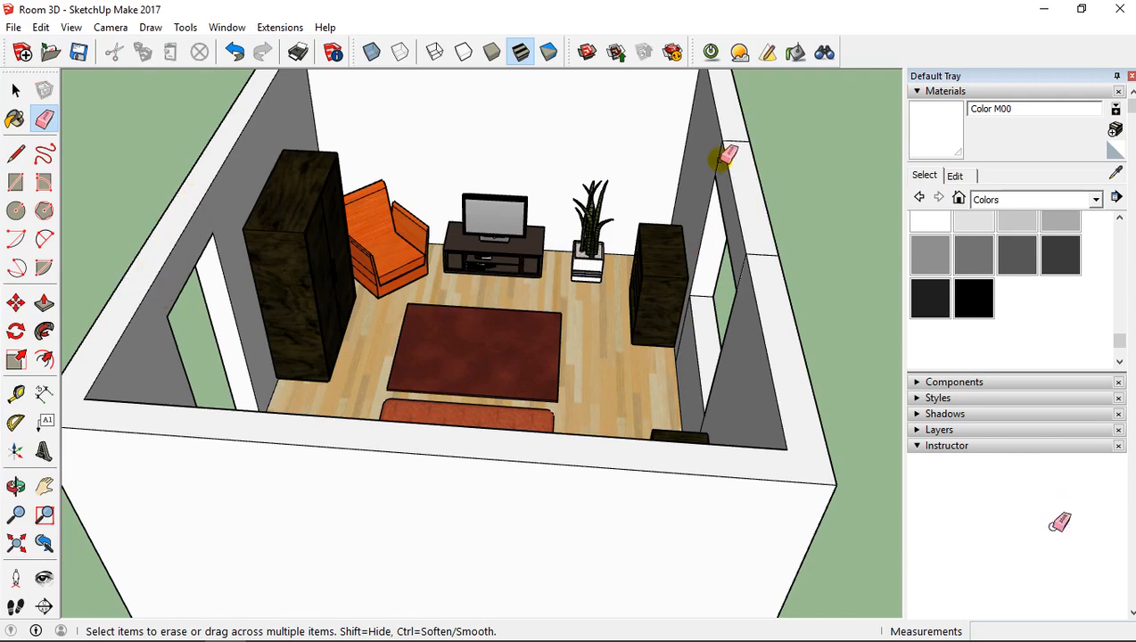
# Erase the leftover seam edges above and below the window opening on both the outer and inner wall faces.
pyautogui.moveTo(751, 260); pyautogui.dragTo(738, 346, button='middle')
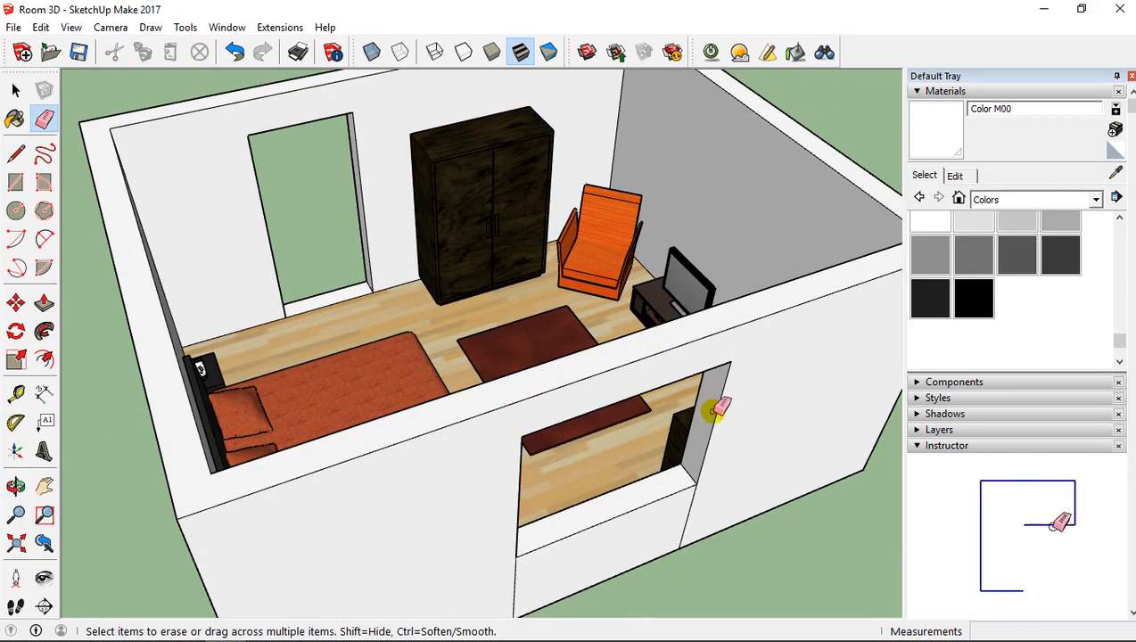
pyautogui.moveTo(721, 408)
pyautogui.mouseDown(button='middle')
pyautogui.moveTo(604, 233)
pyautogui.moveTo(457, 439)
pyautogui.mouseUp(button='middle')
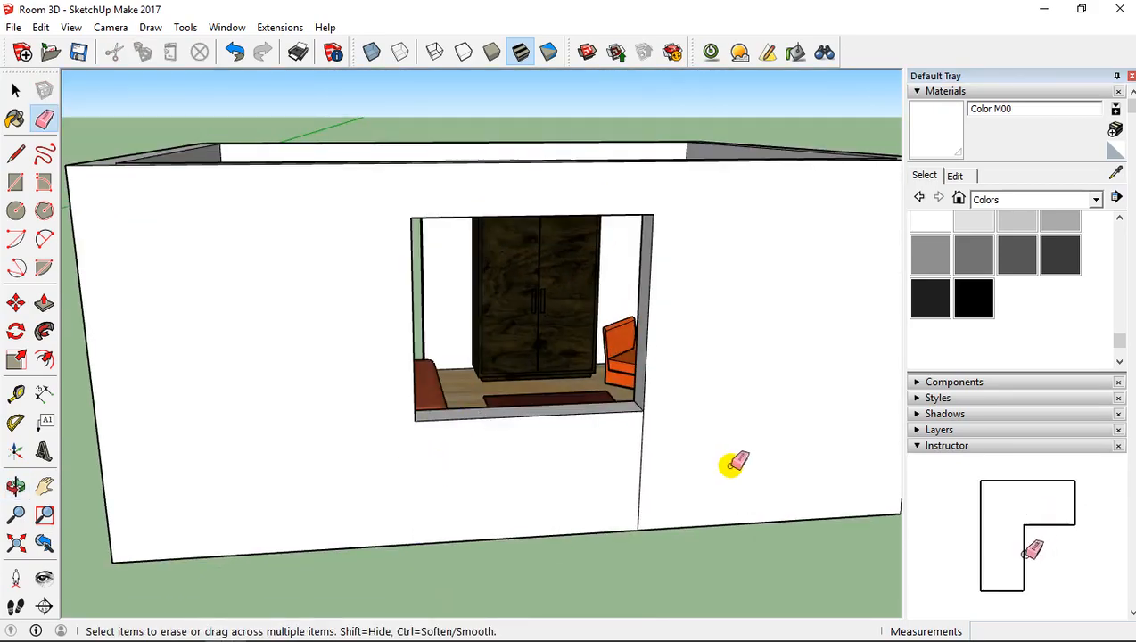
pyautogui.moveTo(642, 475); pyautogui.dragTo(690, 261, button='middle')
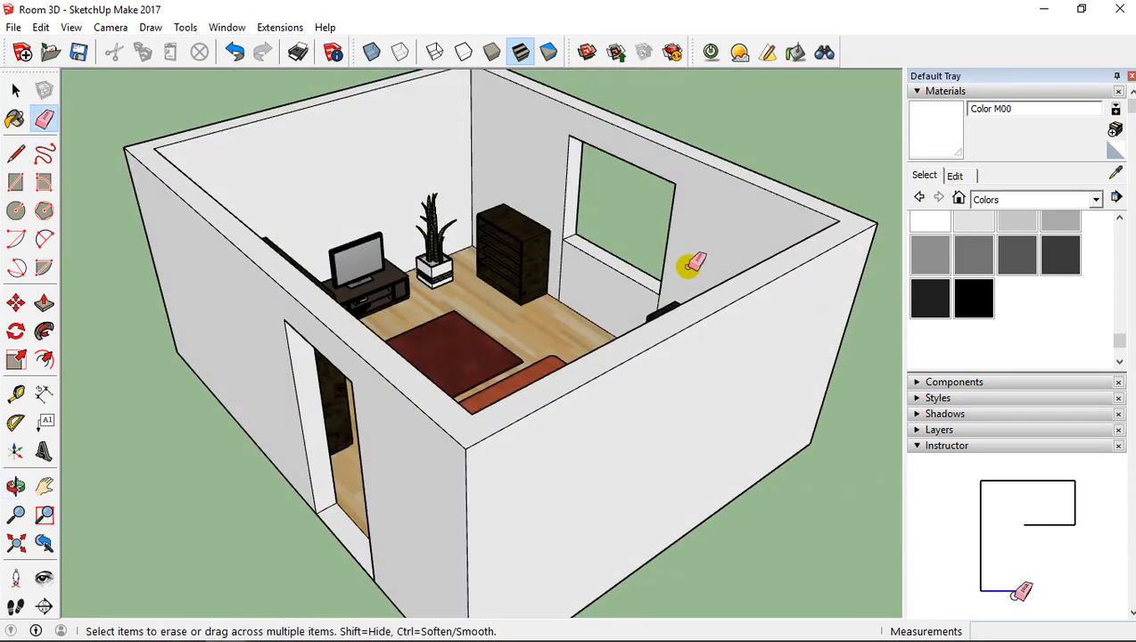
pyautogui.scroll(5, 665, 290)
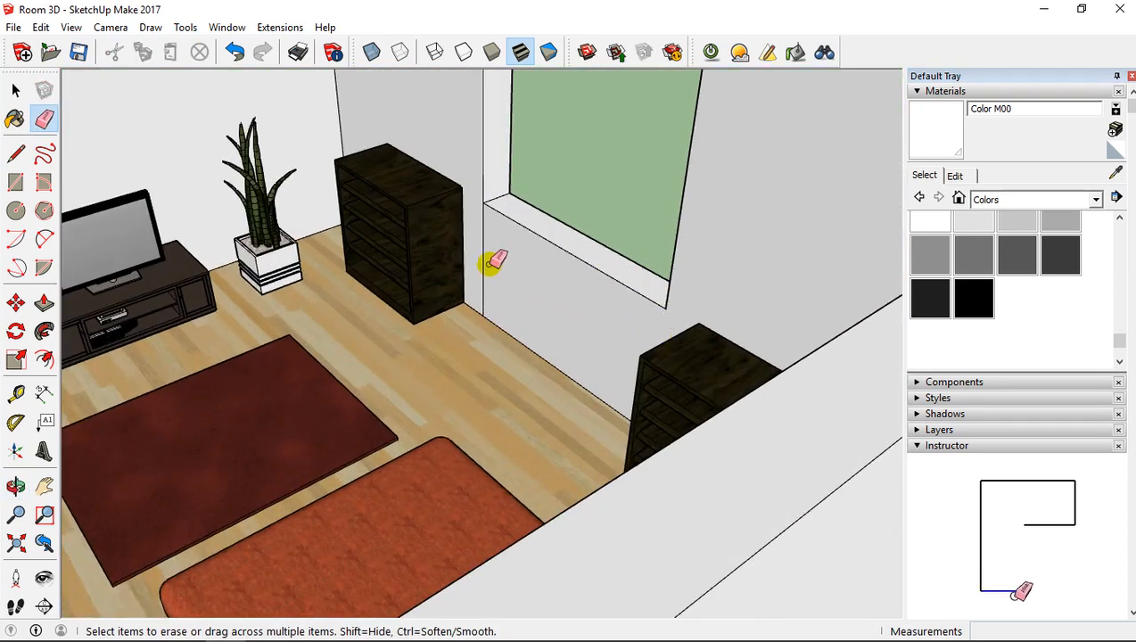
pyautogui.scroll(-5, 488, 256)
pyautogui.moveTo(495, 246); pyautogui.dragTo(654, 263, button='middle')
pyautogui.moveTo(573, 264)
pyautogui.mouseDown(button='middle')
pyautogui.moveTo(640, 198)
pyautogui.moveTo(482, 241)
pyautogui.moveTo(517, 250)
pyautogui.moveTo(634, 112)
pyautogui.mouseUp(button='middle')
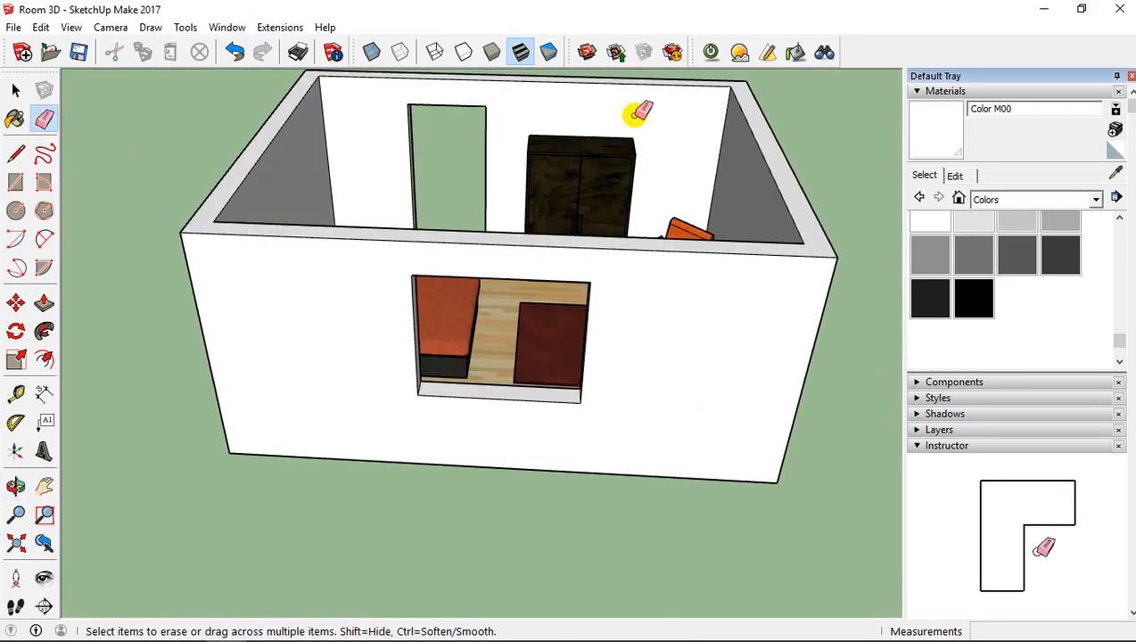
# Open the 3D Warehouse and search its models for "windows".
pyautogui.click(590, 55)
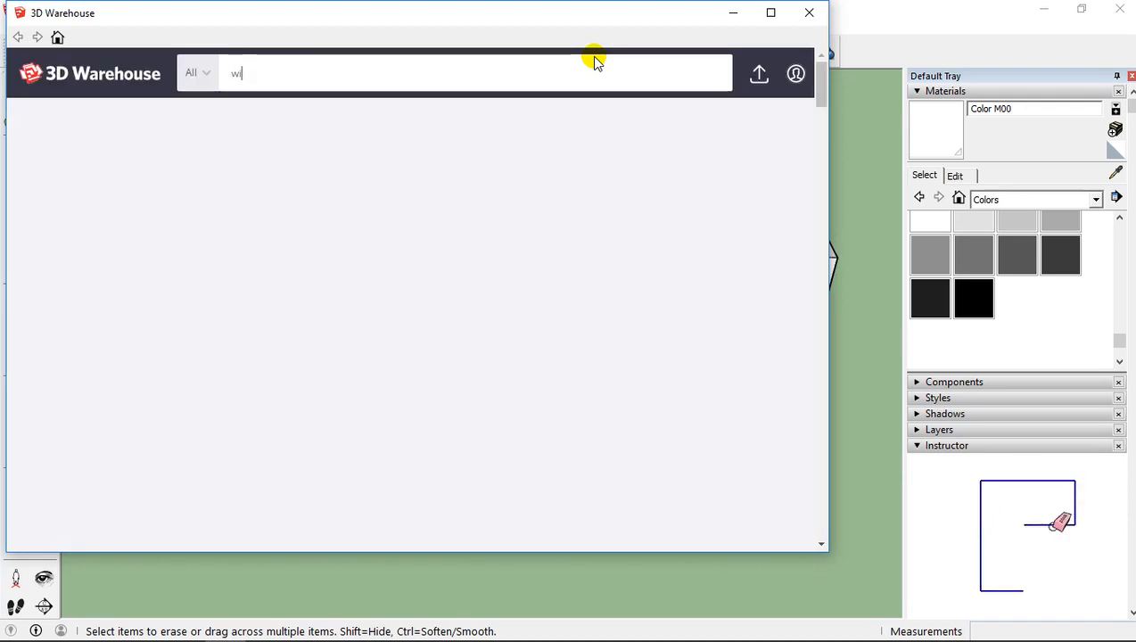
pyautogui.write('ndows')
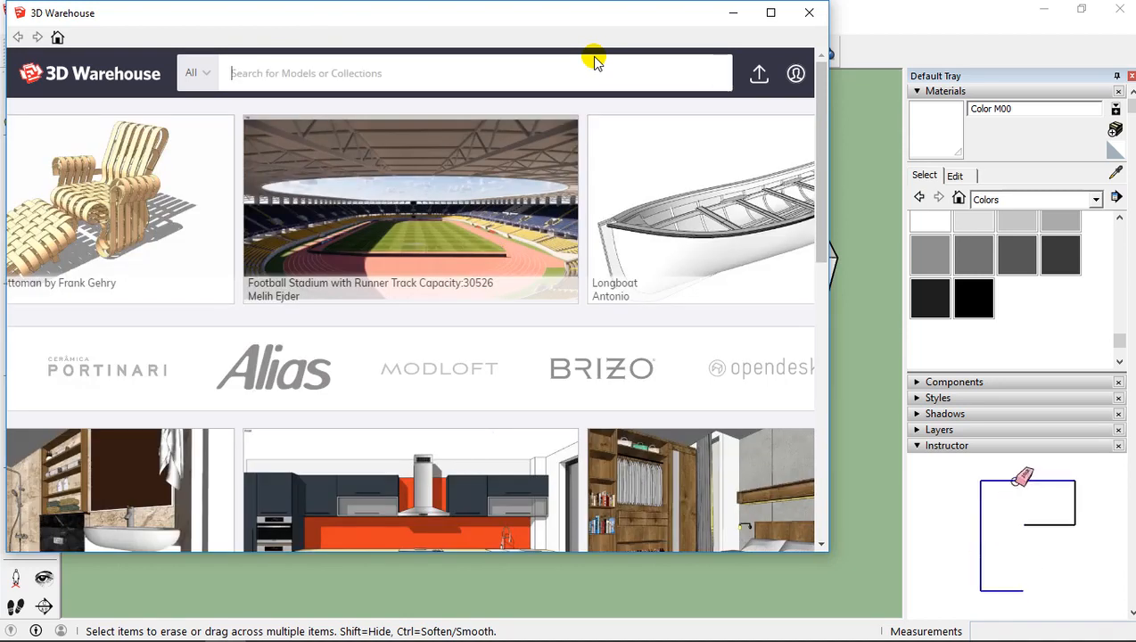
pyautogui.write('ws')
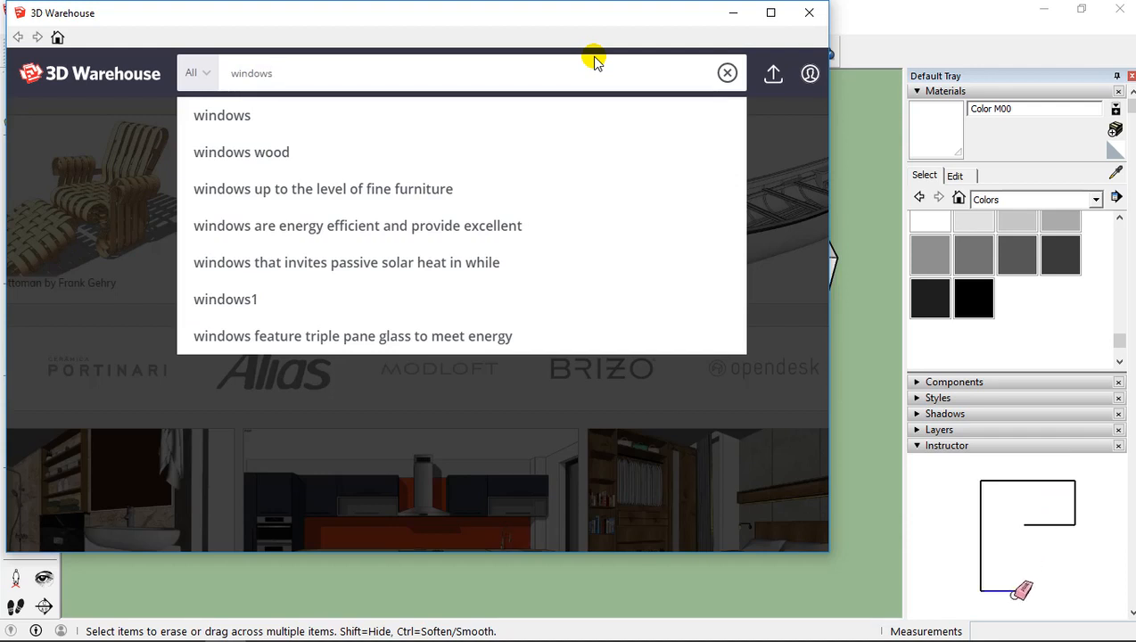
pyautogui.press('Return')
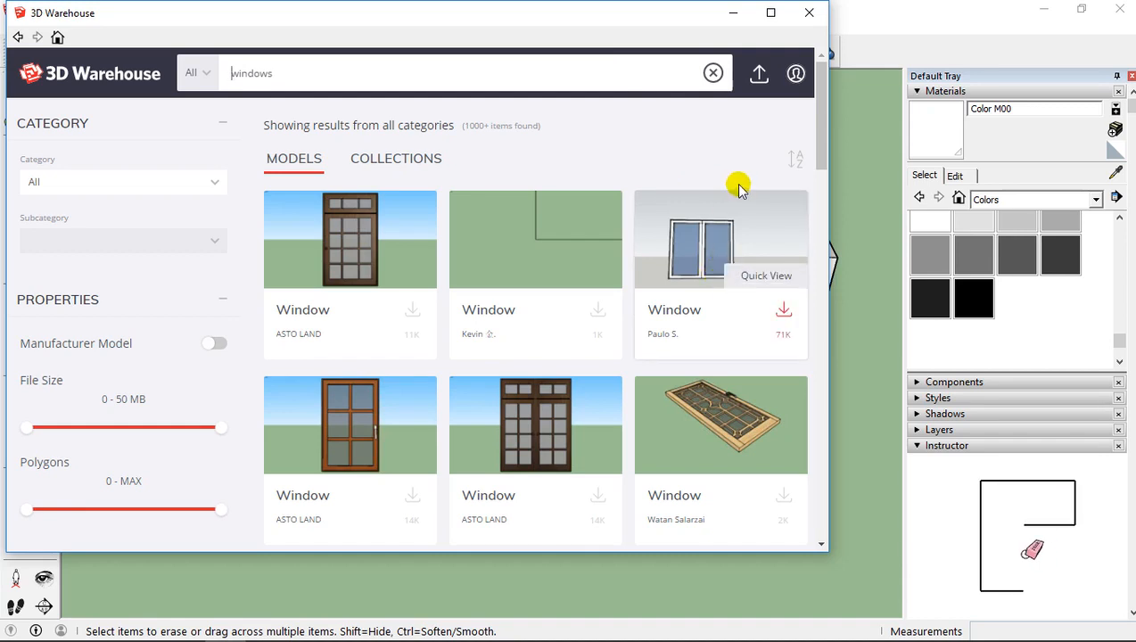
# Look through the window models in the search results for one suited to the room's window opening.
pyautogui.moveTo(822, 161); pyautogui.dragTo(830, 388)
pyautogui.scroll(-5, 622, 358)
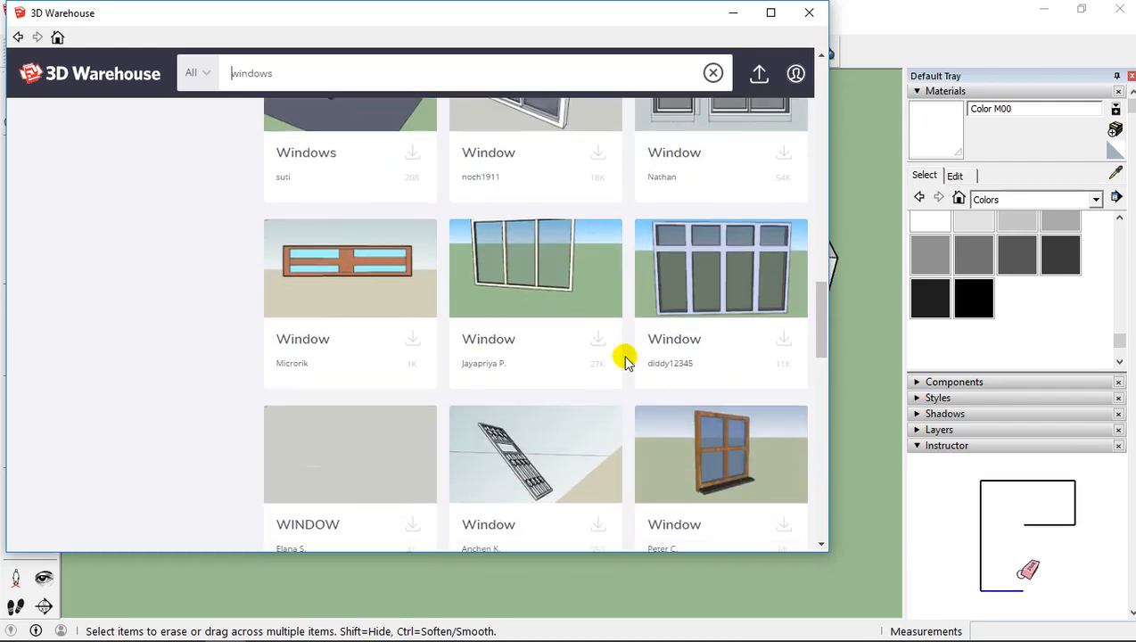
pyautogui.scroll(-6, 624, 359)
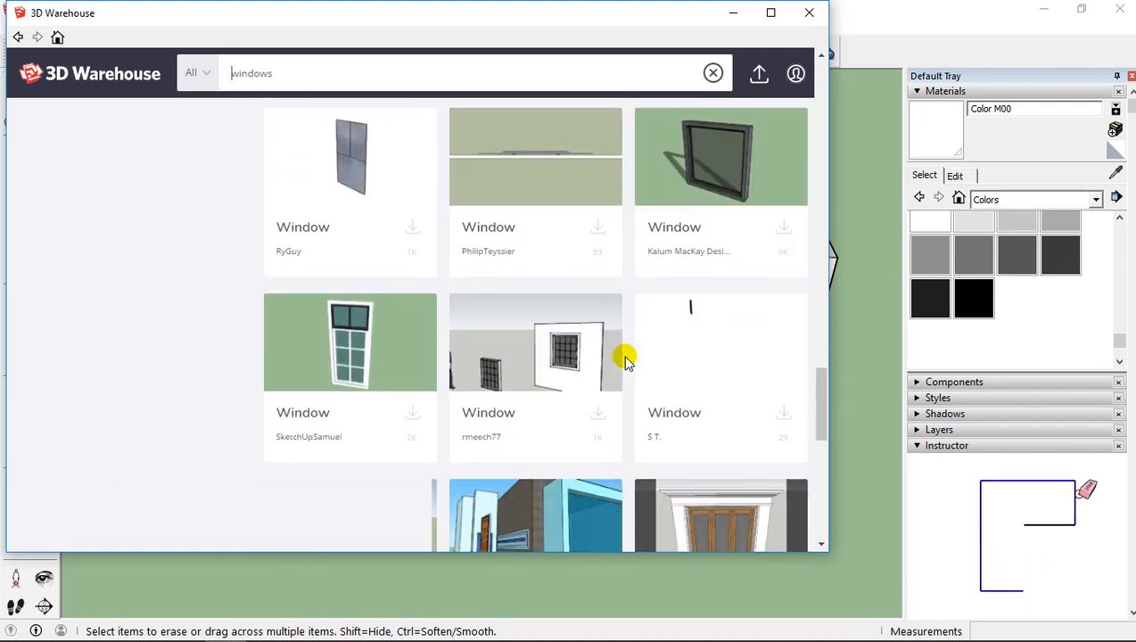
pyautogui.scroll(-7, 624, 360)
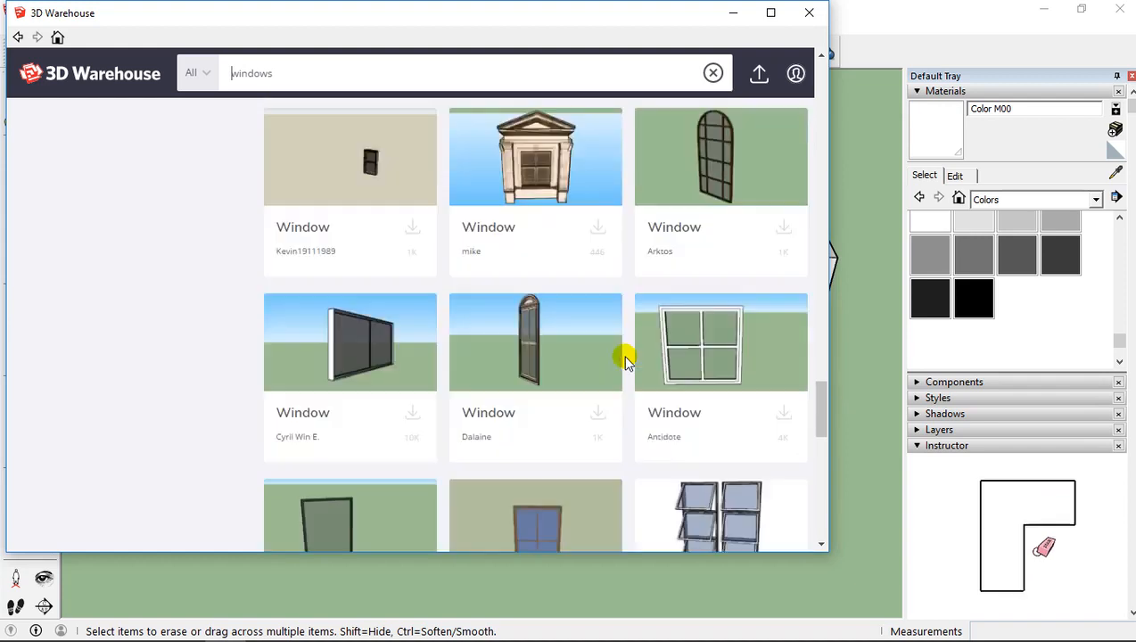
pyautogui.scroll(-7, 624, 359)
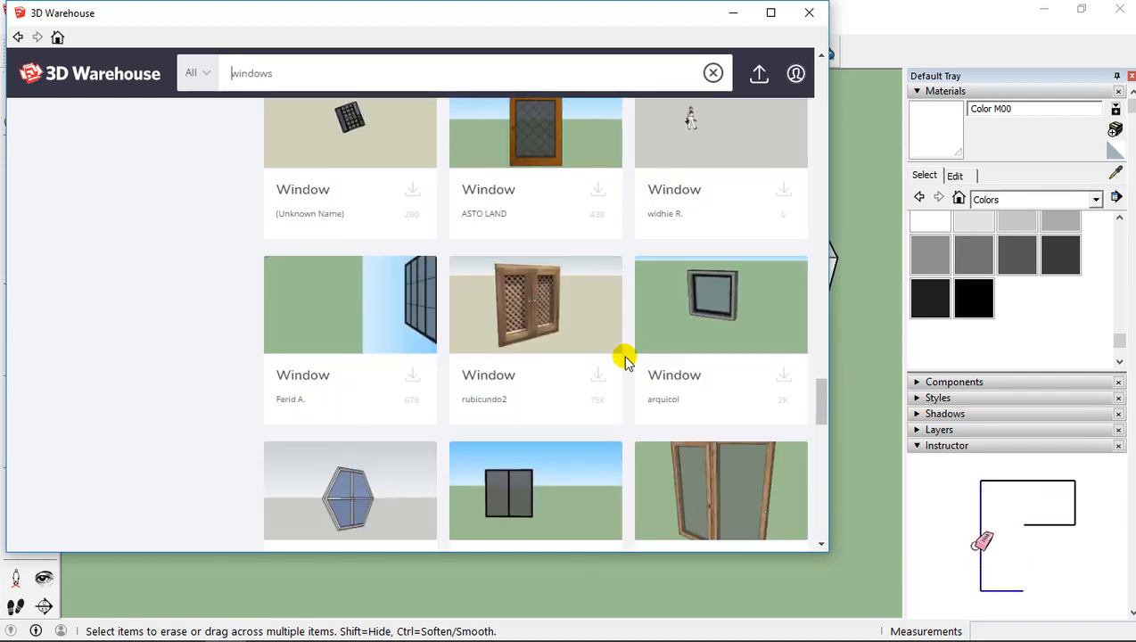
pyautogui.scroll(-7, 624, 360)
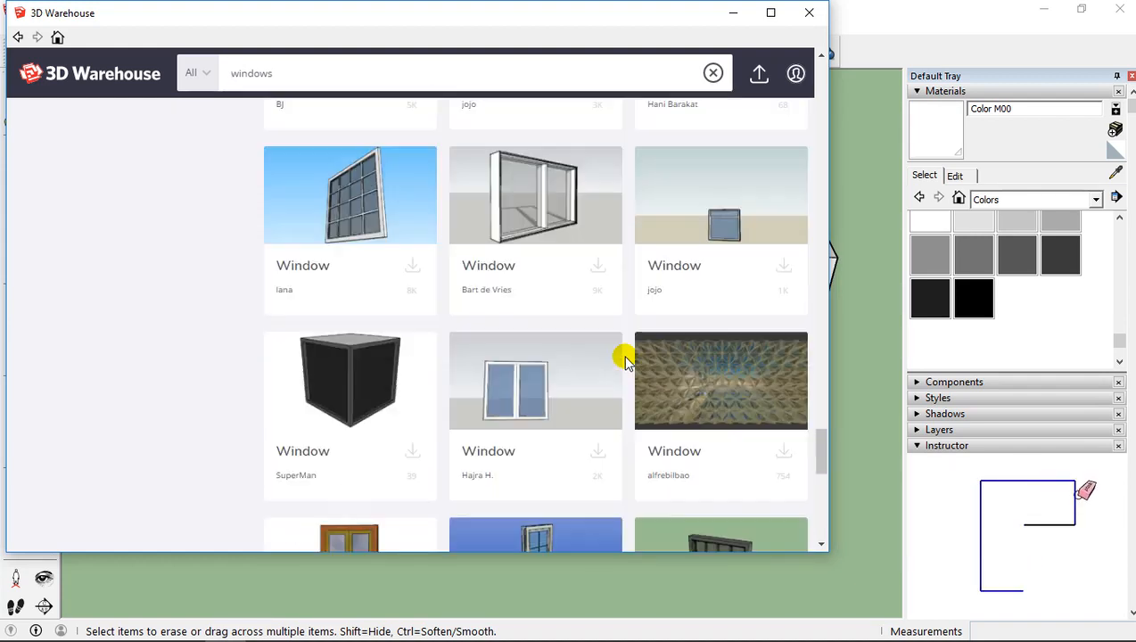
pyautogui.scroll(-7, 624, 360)
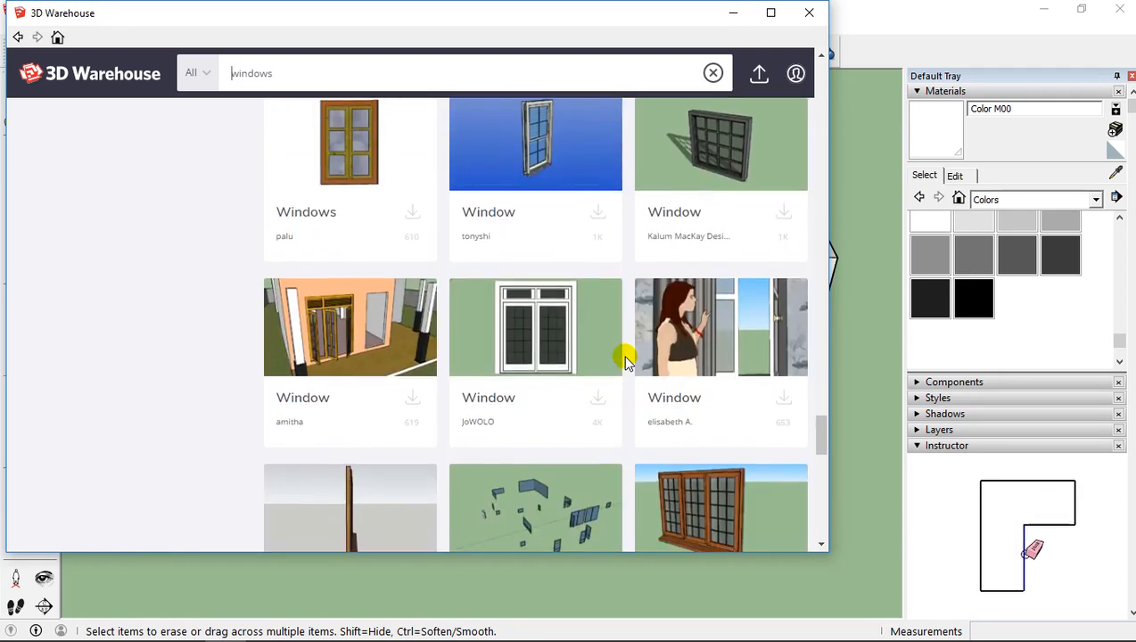
pyautogui.scroll(-7, 624, 359)
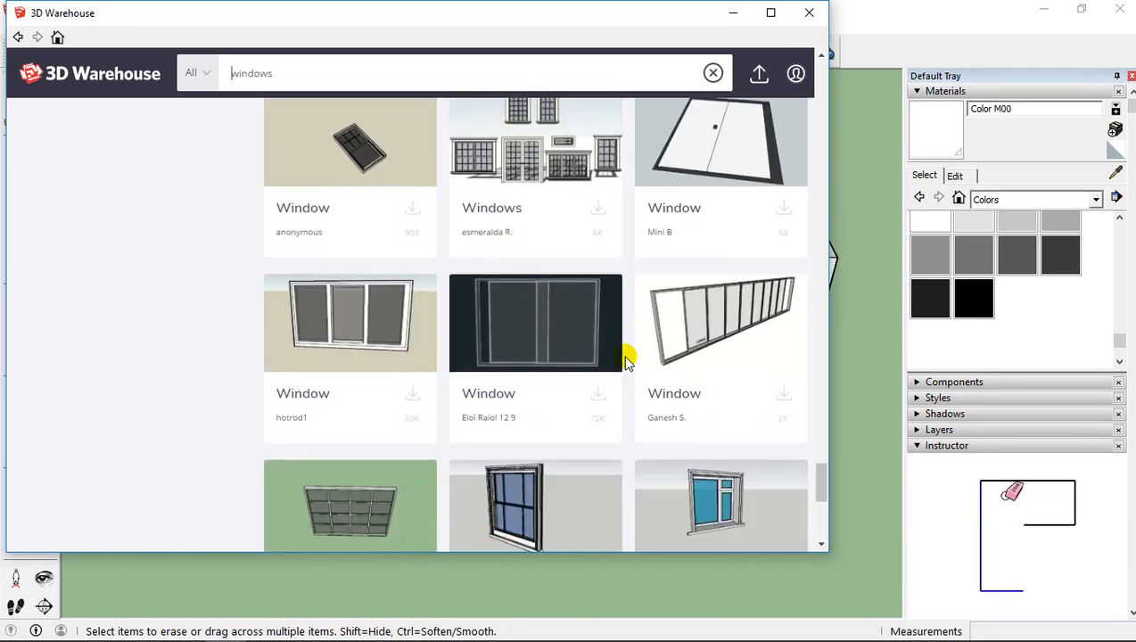
pyautogui.scroll(-6, 624, 359)
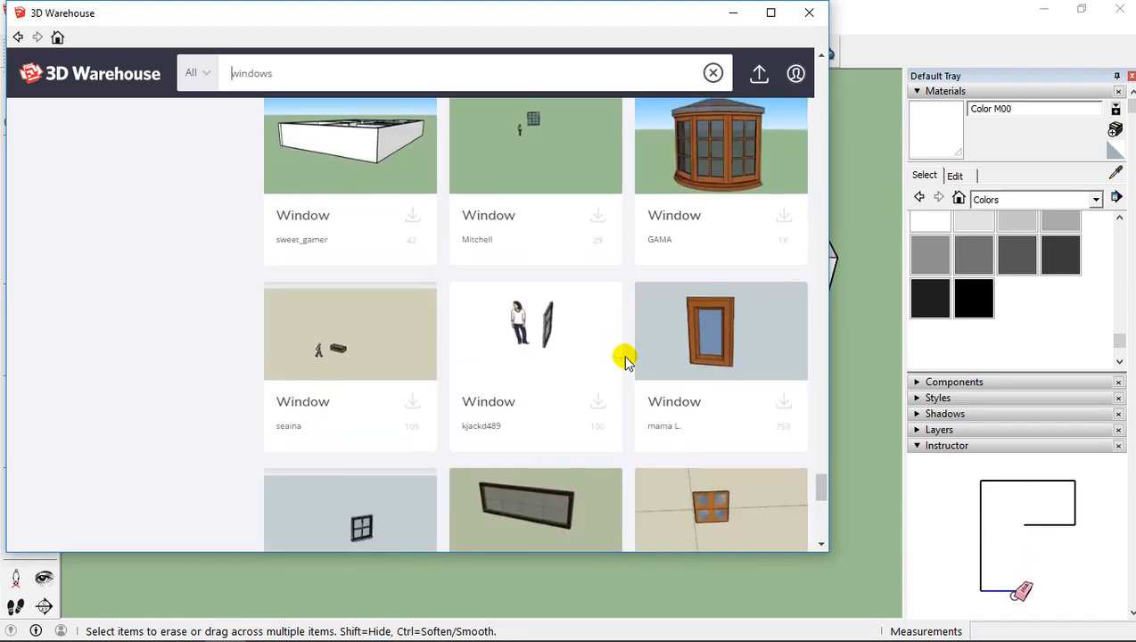
pyautogui.scroll(-5, 624, 359)
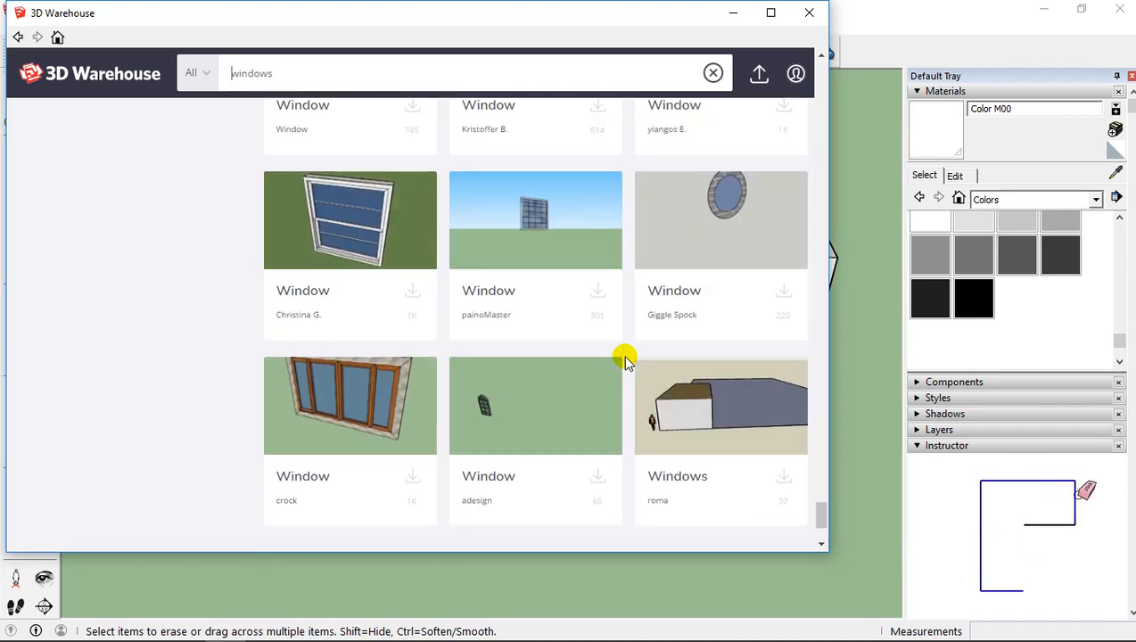
pyautogui.scroll(-3, 624, 359)
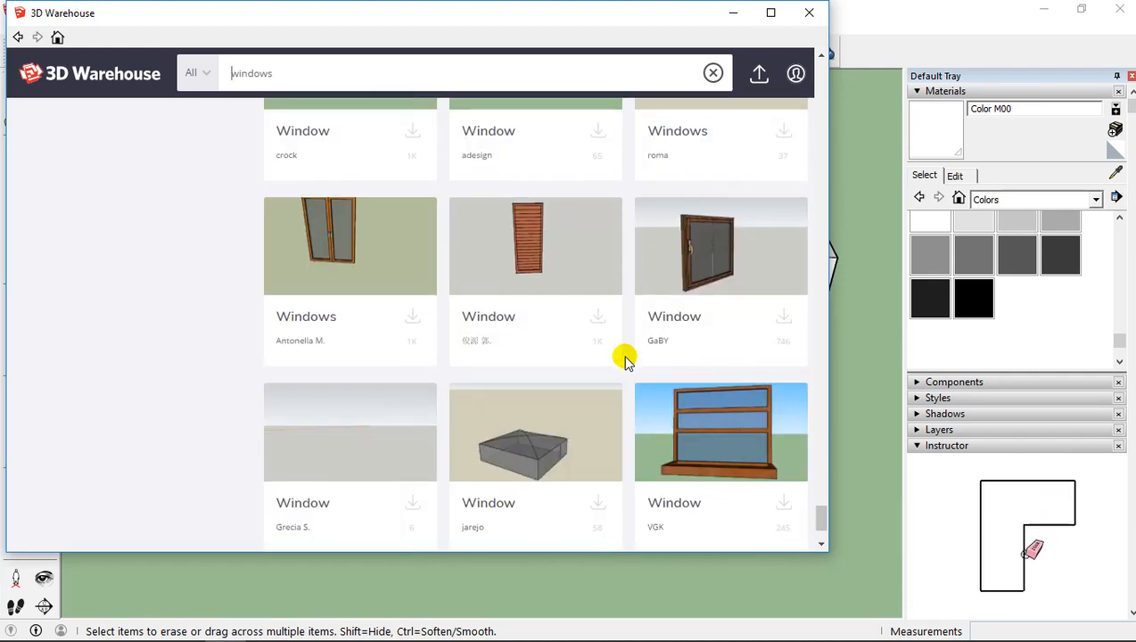
pyautogui.scroll(1, 624, 359)
pyautogui.scroll(-1, 624, 360)
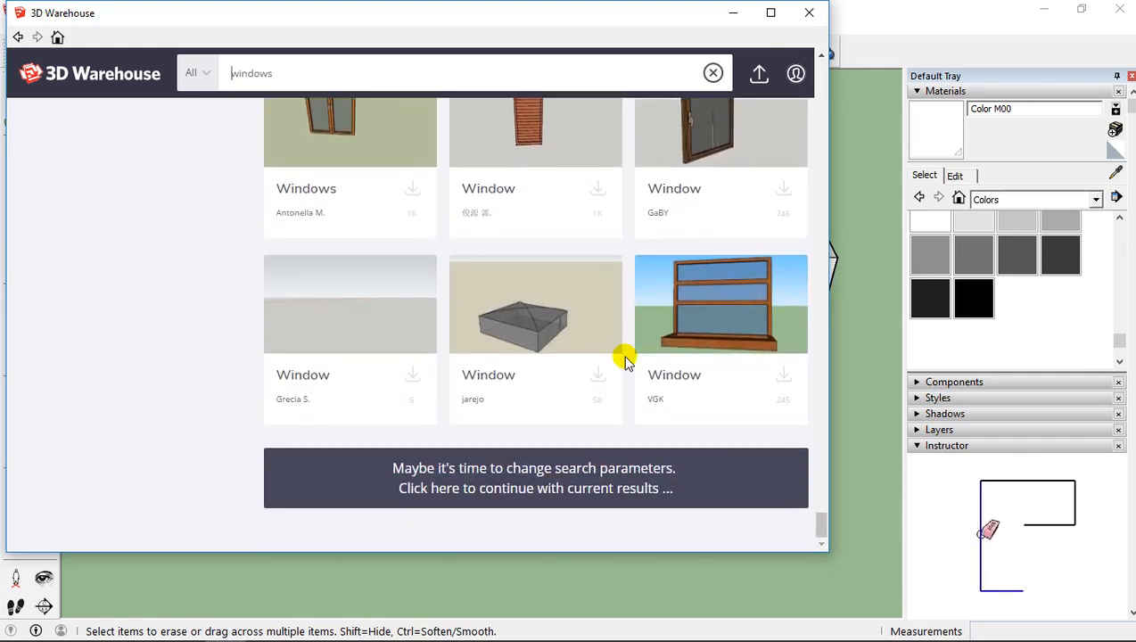
# Browse back through the window search results to the first models, comparing their frame shapes and panes.
pyautogui.scroll(3, 624, 359)
pyautogui.scroll(-1, 569, 303)
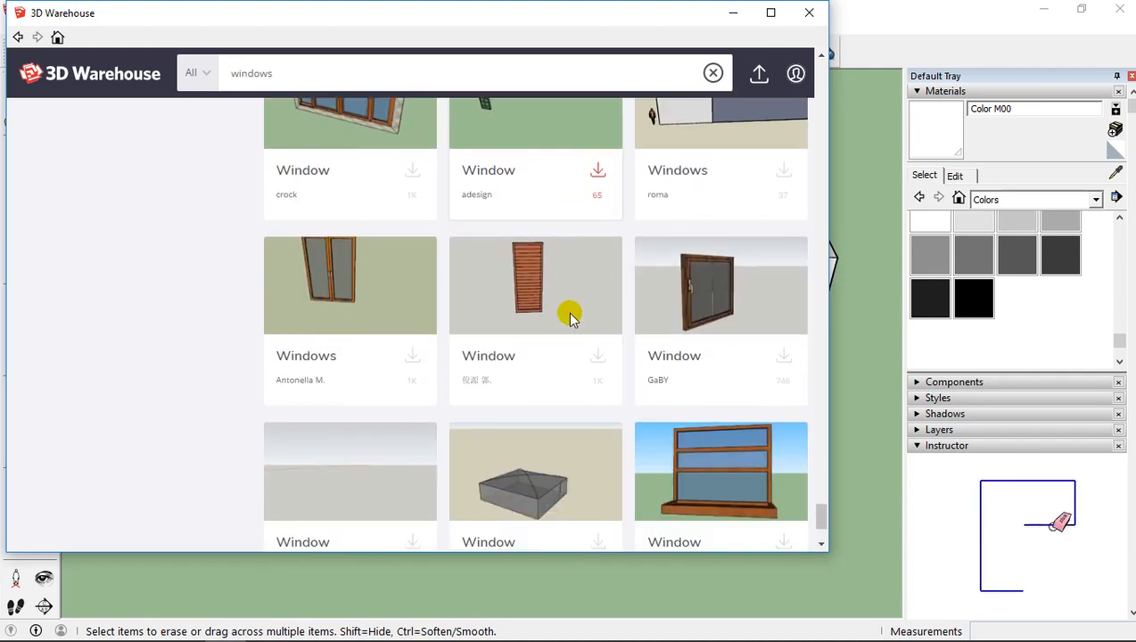
pyautogui.scroll(5, 570, 317)
pyautogui.scroll(10, 560, 371)
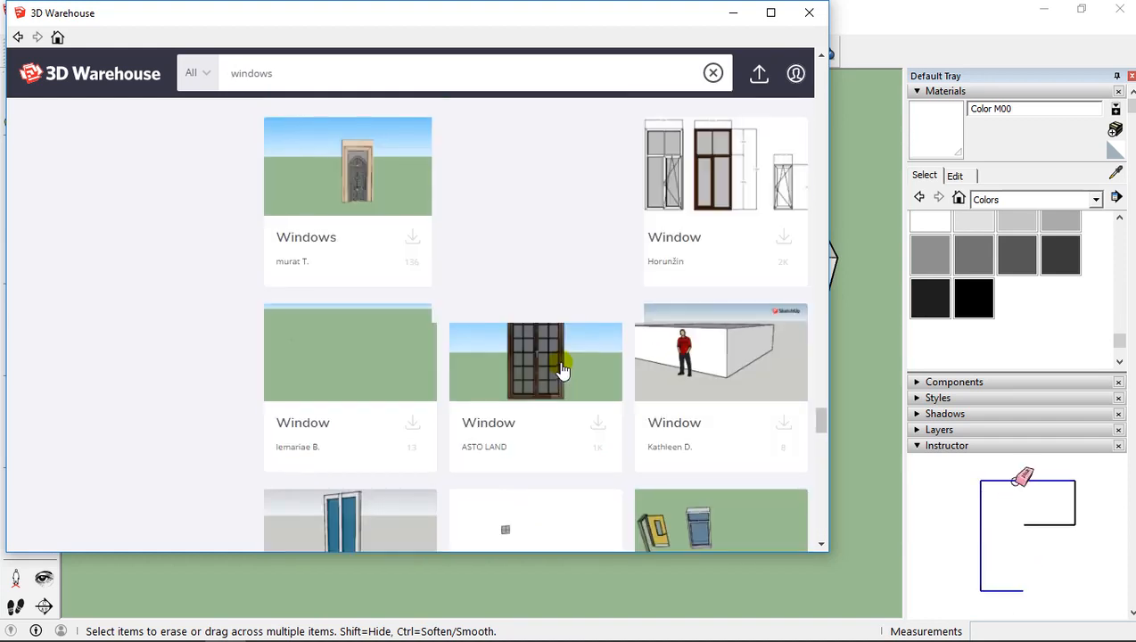
pyautogui.scroll(8, 560, 370)
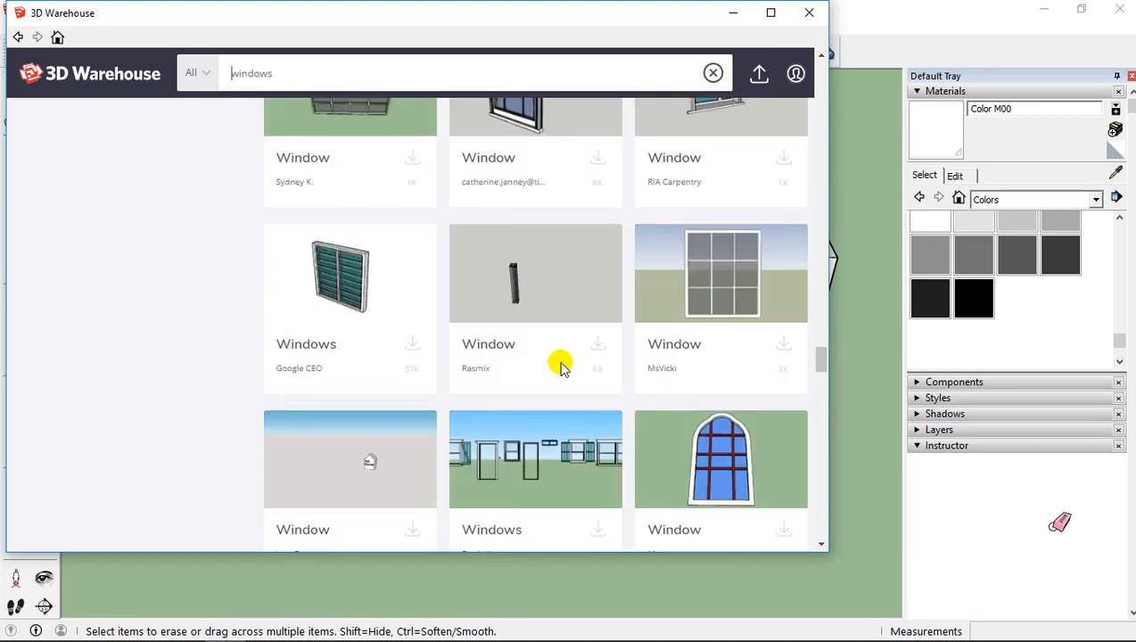
pyautogui.scroll(8, 561, 368)
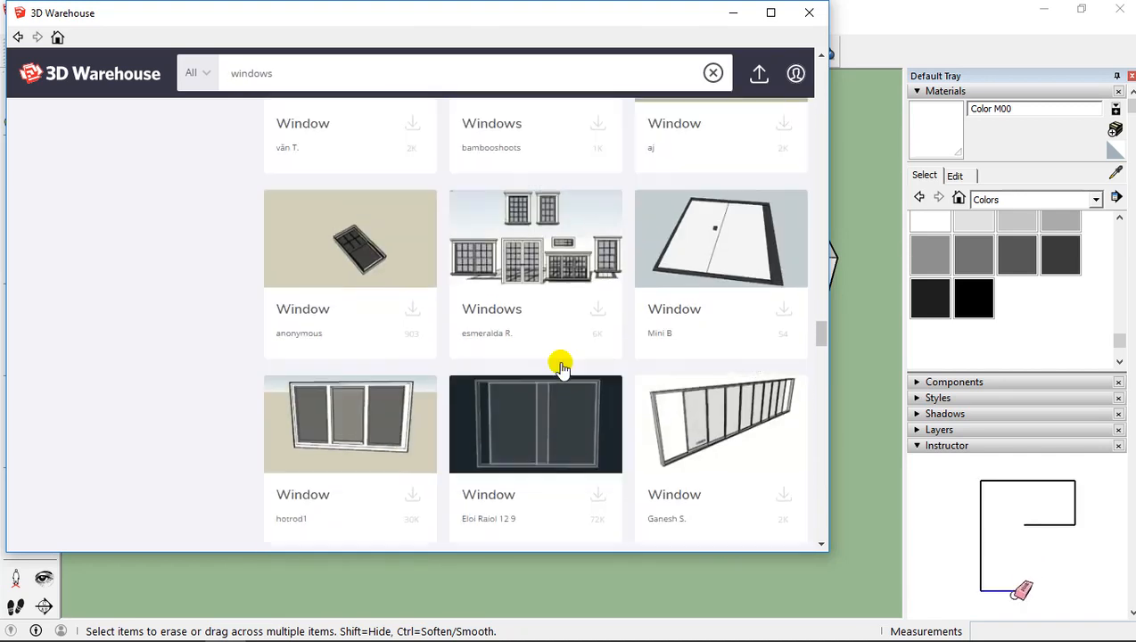
pyautogui.scroll(8, 561, 368)
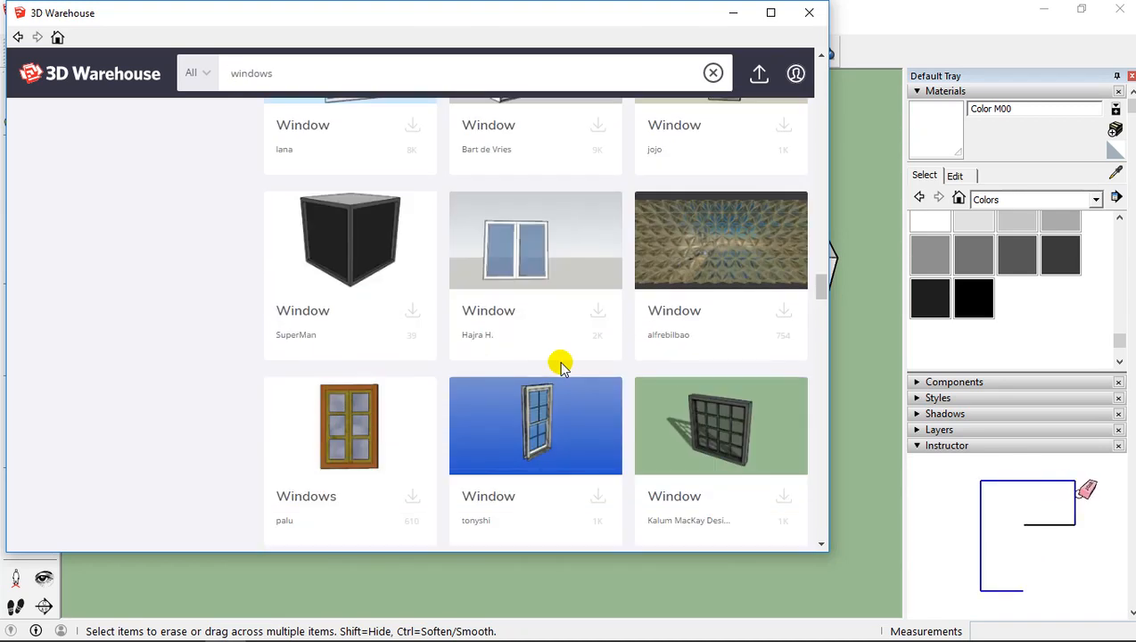
pyautogui.scroll(2, 560, 368)
pyautogui.scroll(2, 561, 368)
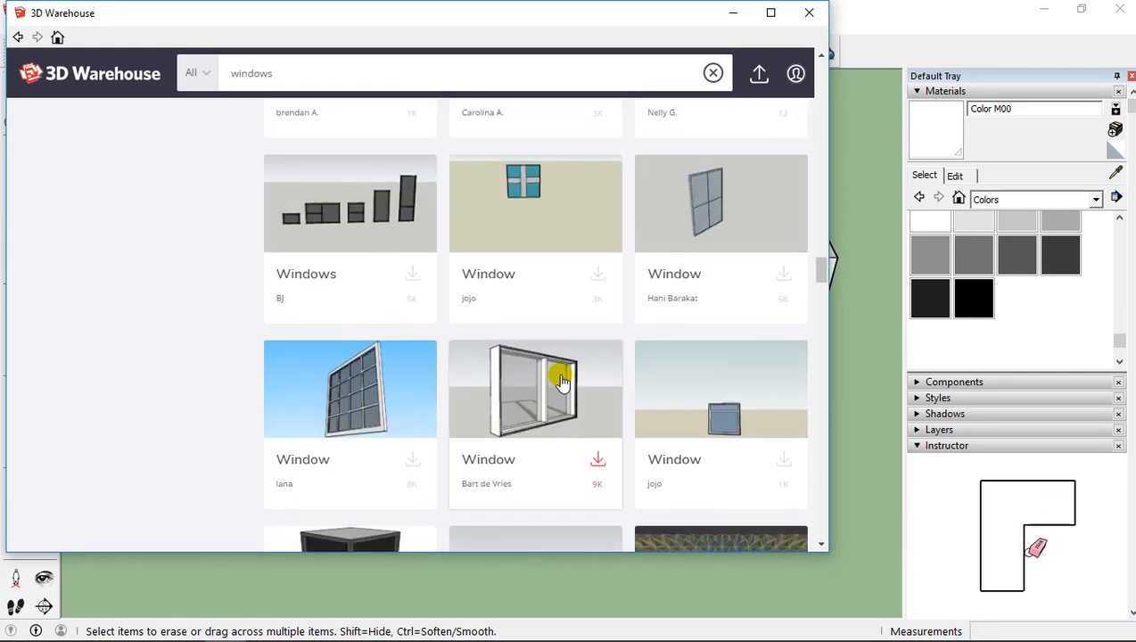
pyautogui.scroll(-2, 559, 374)
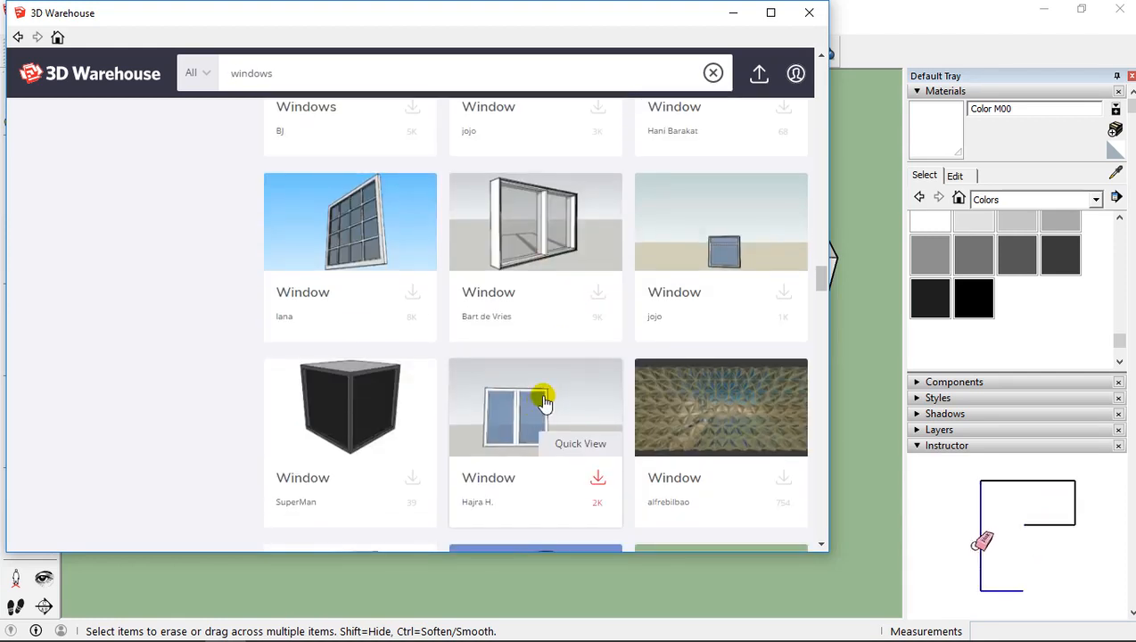
pyautogui.scroll(10, 543, 401)
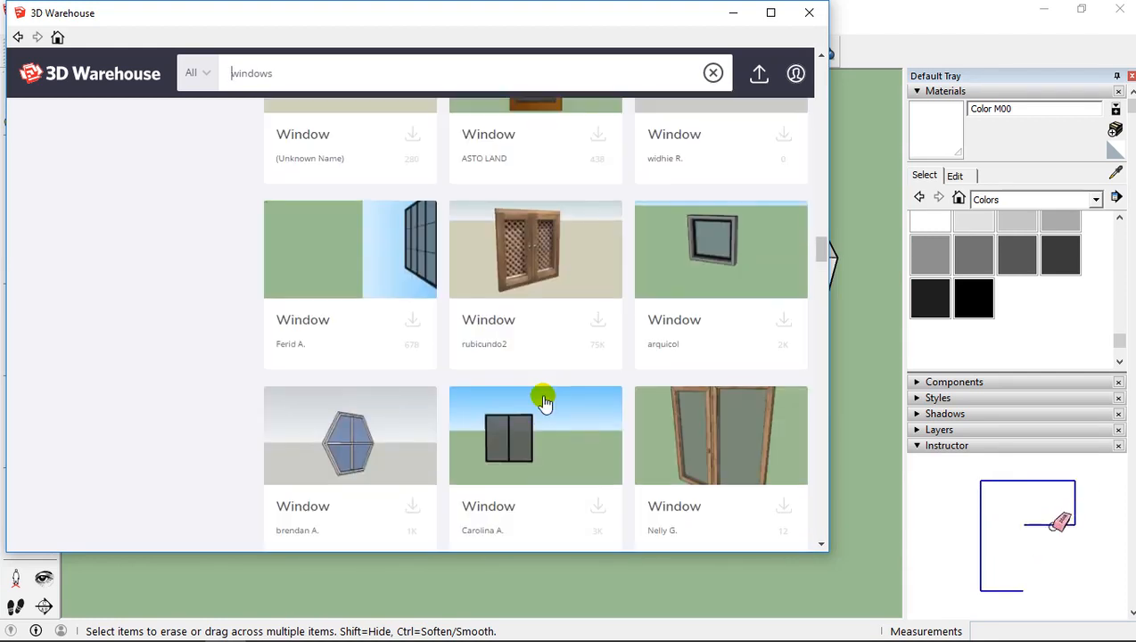
pyautogui.scroll(6, 544, 401)
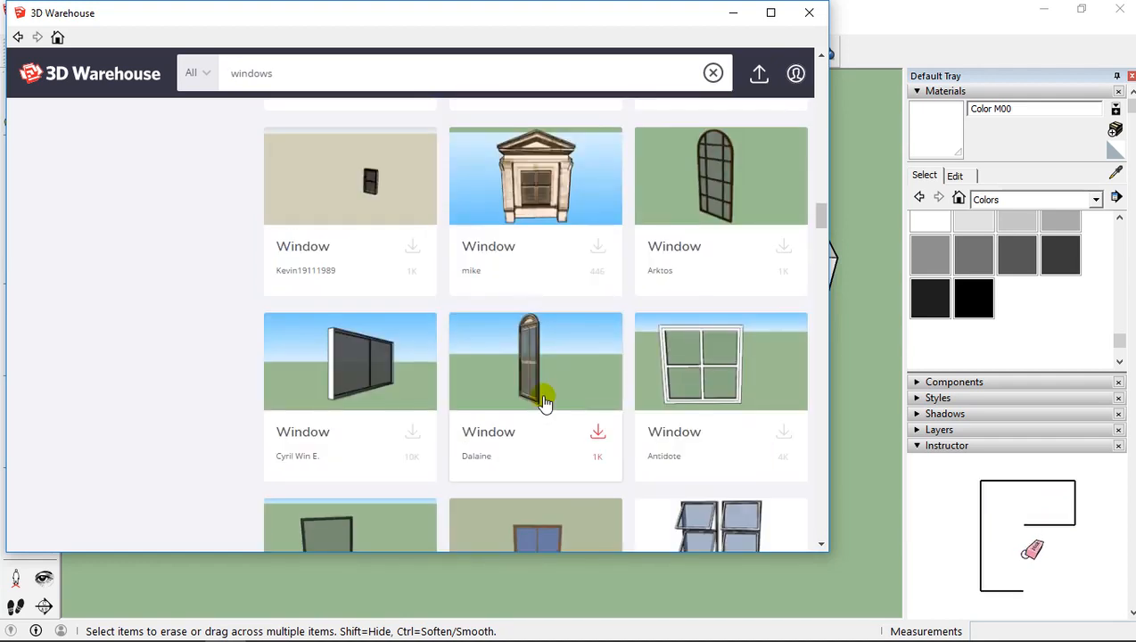
pyautogui.scroll(8, 545, 397)
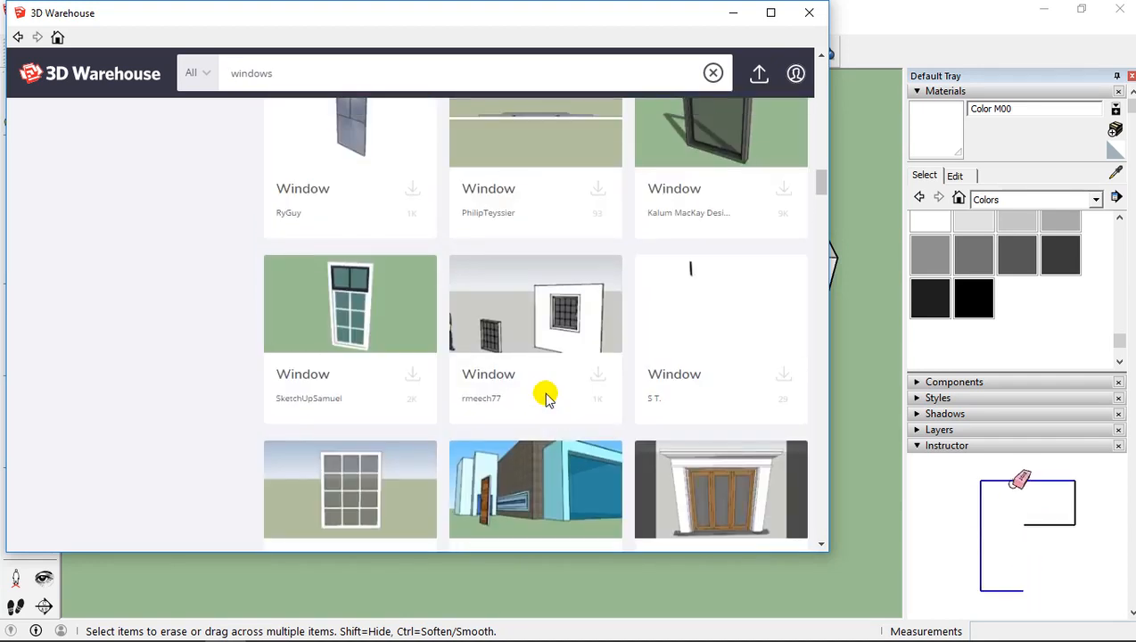
pyautogui.scroll(10, 546, 397)
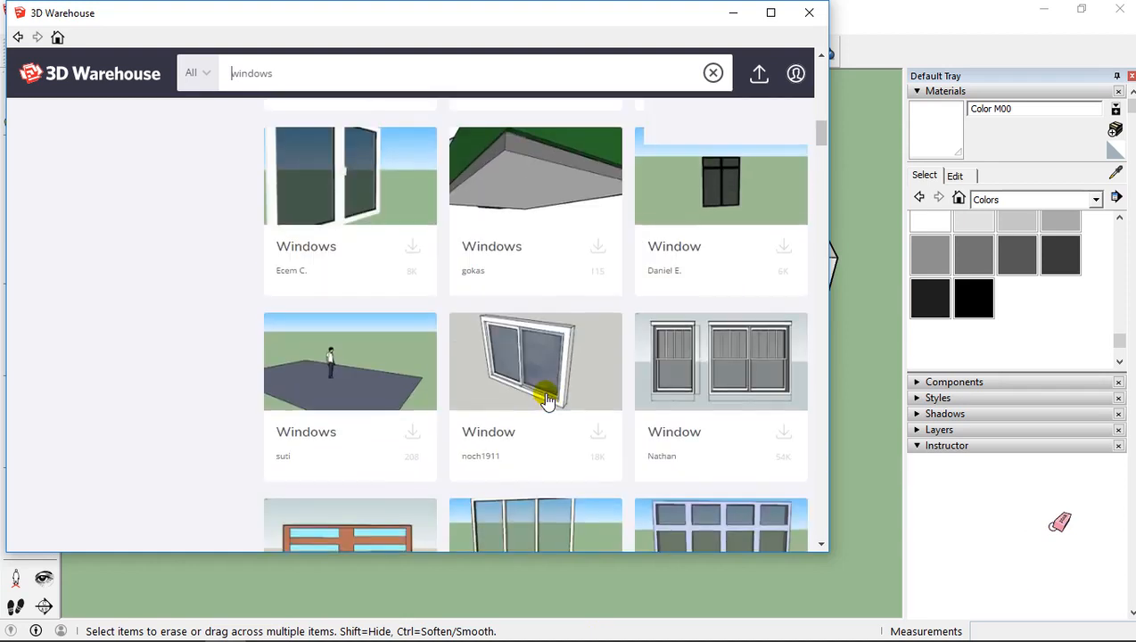
pyautogui.scroll(8, 546, 397)
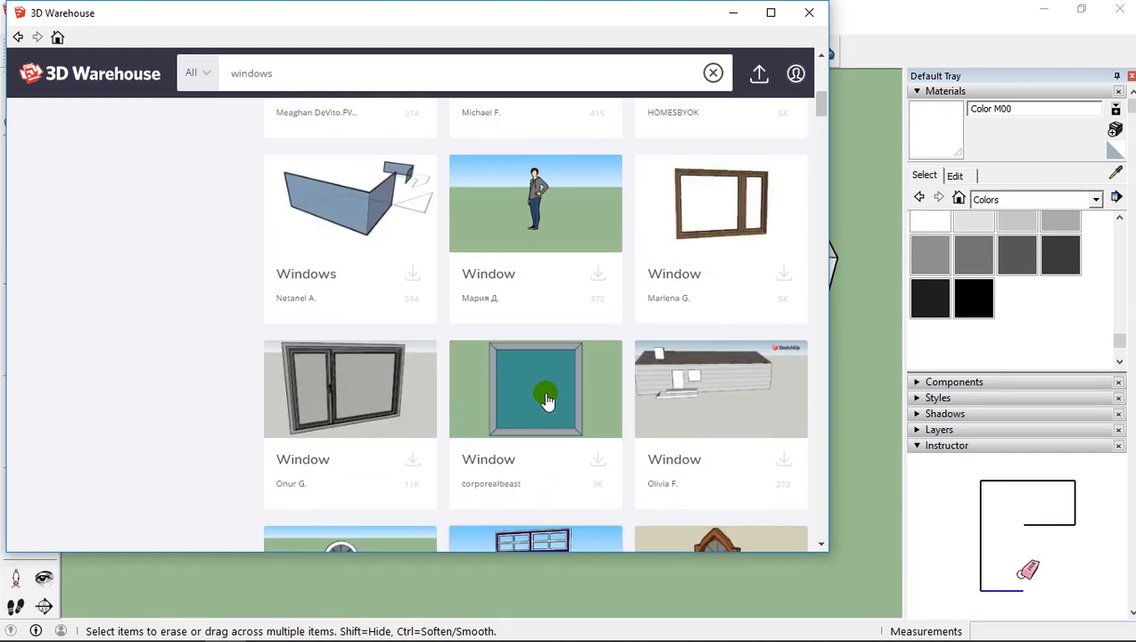
pyautogui.scroll(10, 546, 400)
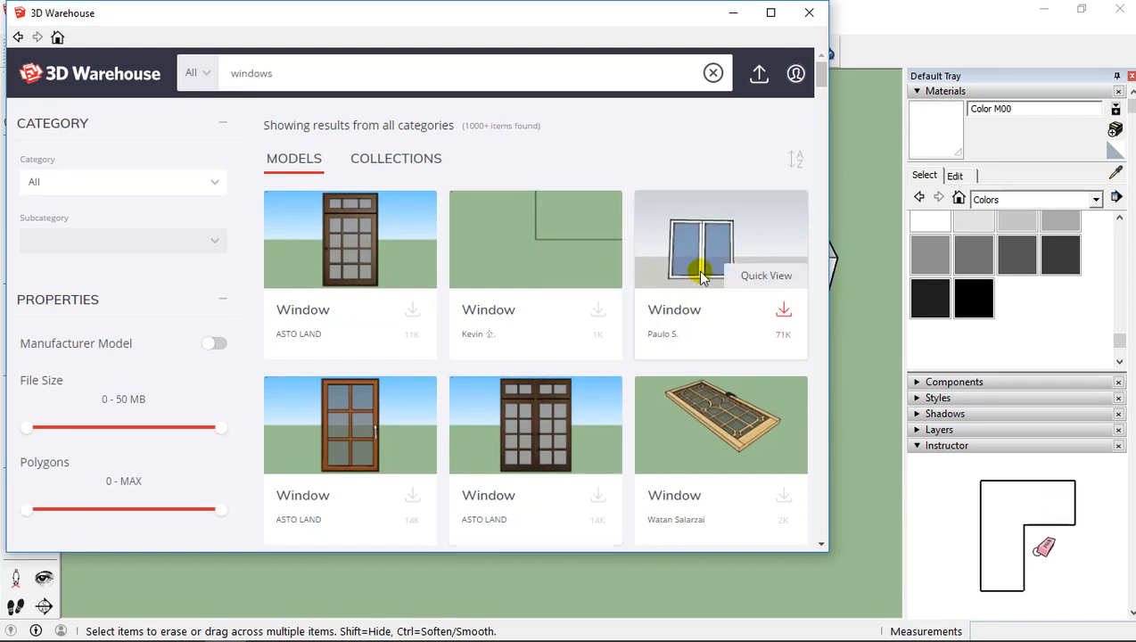
# Download the white-framed two-pane window with blue glass directly into the model and place it in front of the window wall.
pyautogui.click(700, 282)
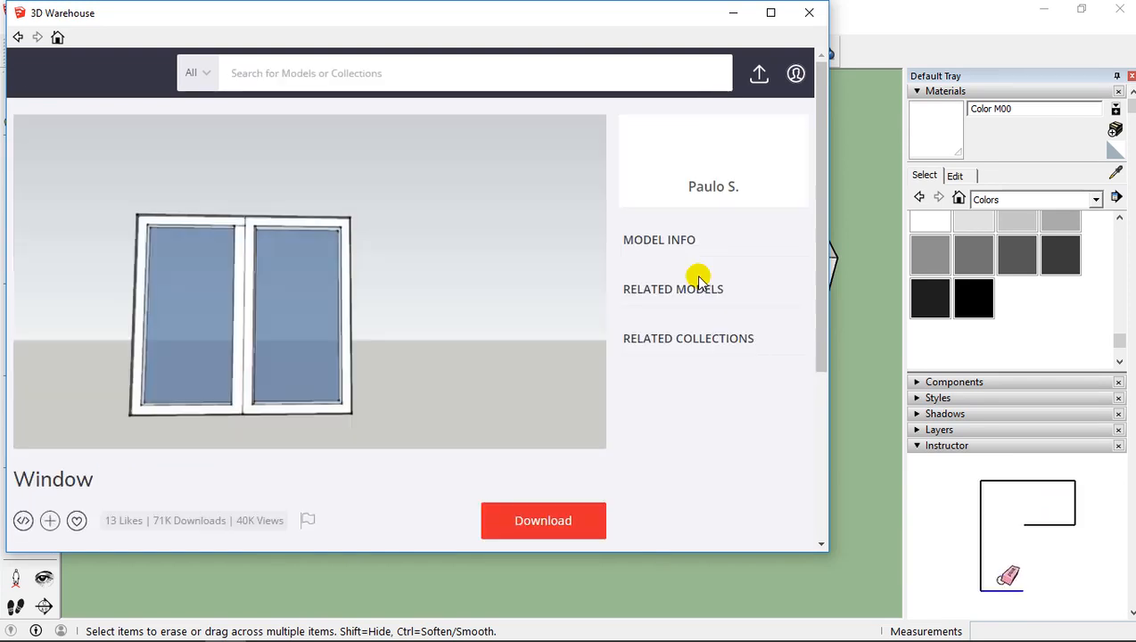
pyautogui.click(544, 522)
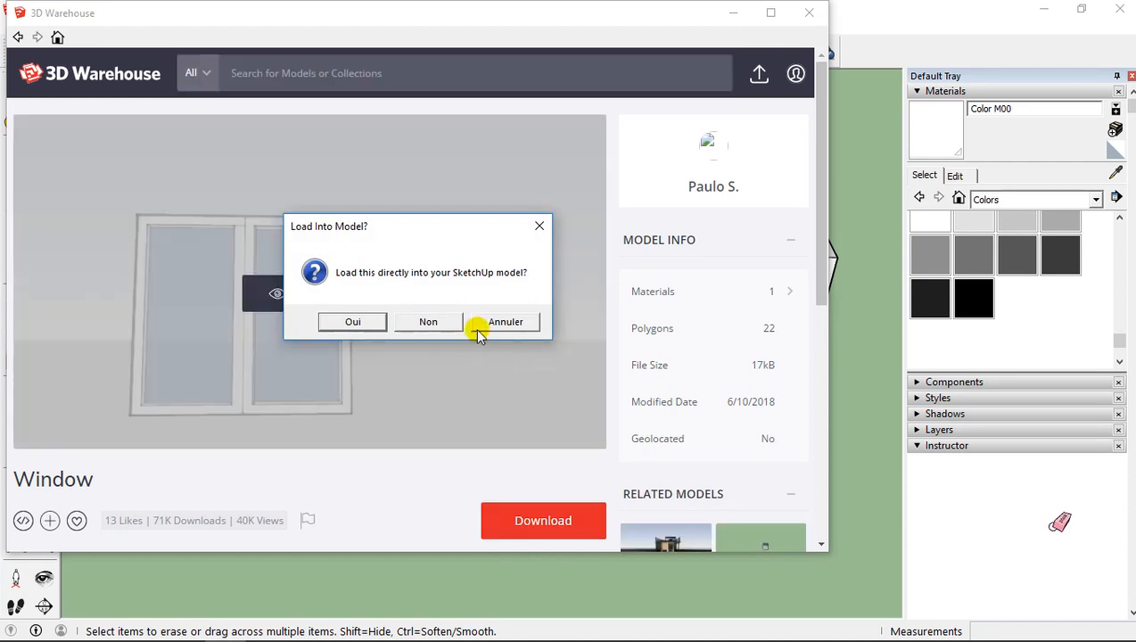
pyautogui.click(365, 324)
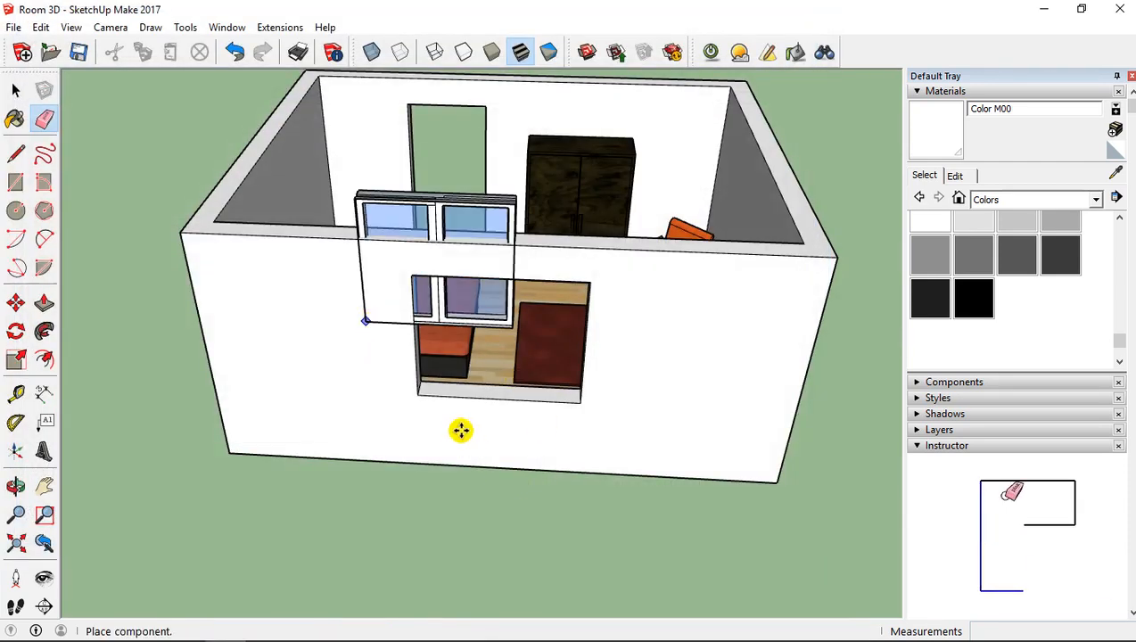
pyautogui.click(422, 520)
# Move the window component about 1.24 m by its lower corner, farther out in front of the wall.
pyautogui.moveTo(534, 441); pyautogui.dragTo(393, 291, button='middle')
pyautogui.scroll(4, 404, 355)
pyautogui.moveTo(389, 360); pyautogui.dragTo(583, 428, button='middle')
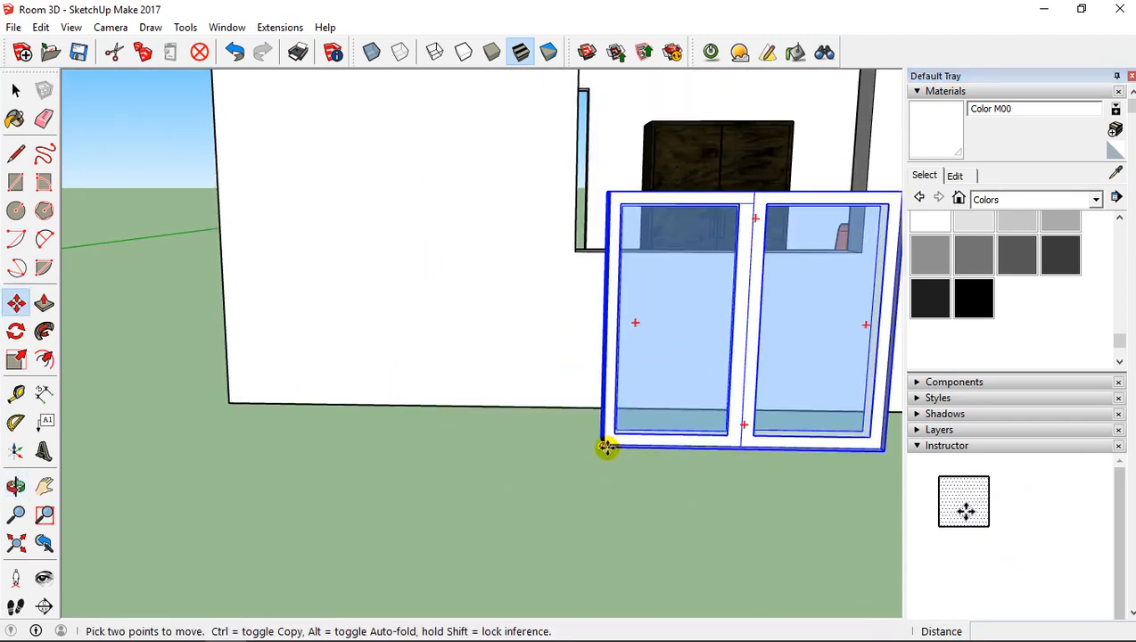
pyautogui.click(606, 447)
pyautogui.click(398, 530)
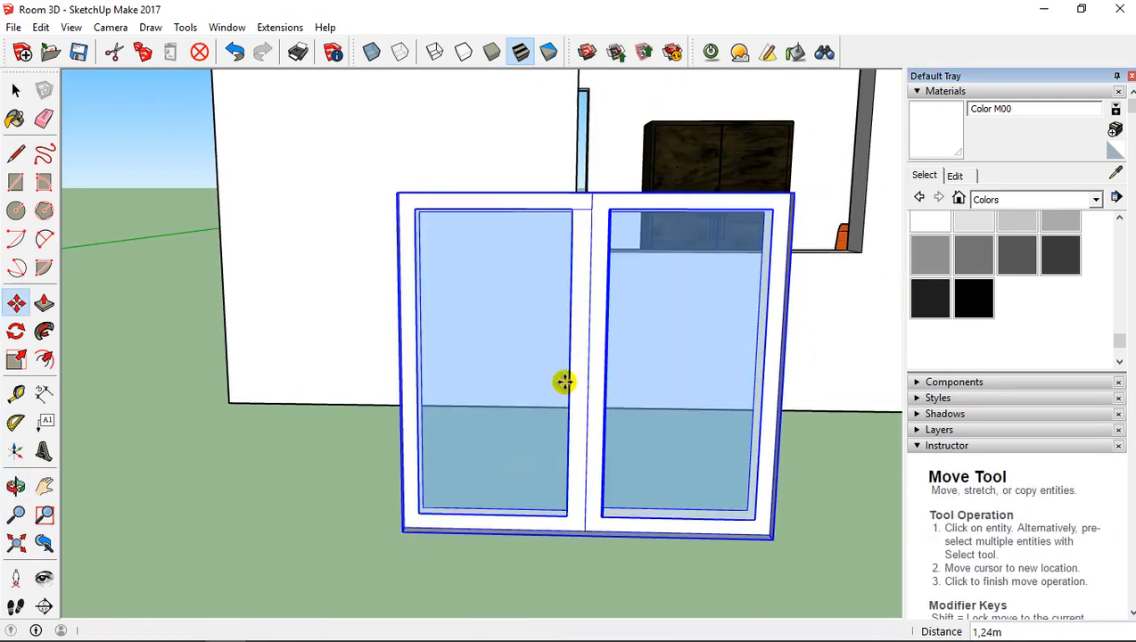
# Scale the window component down from an upper corner, keeping its opposite lower corner in place.
pyautogui.moveTo(432, 342); pyautogui.dragTo(226, 396, button='middle')
pyautogui.moveTo(325, 381); pyautogui.dragTo(350, 299, button='middle')
pyautogui.scroll(5, 235, 451)
pyautogui.scroll(-3, 494, 368)
pyautogui.press('m')
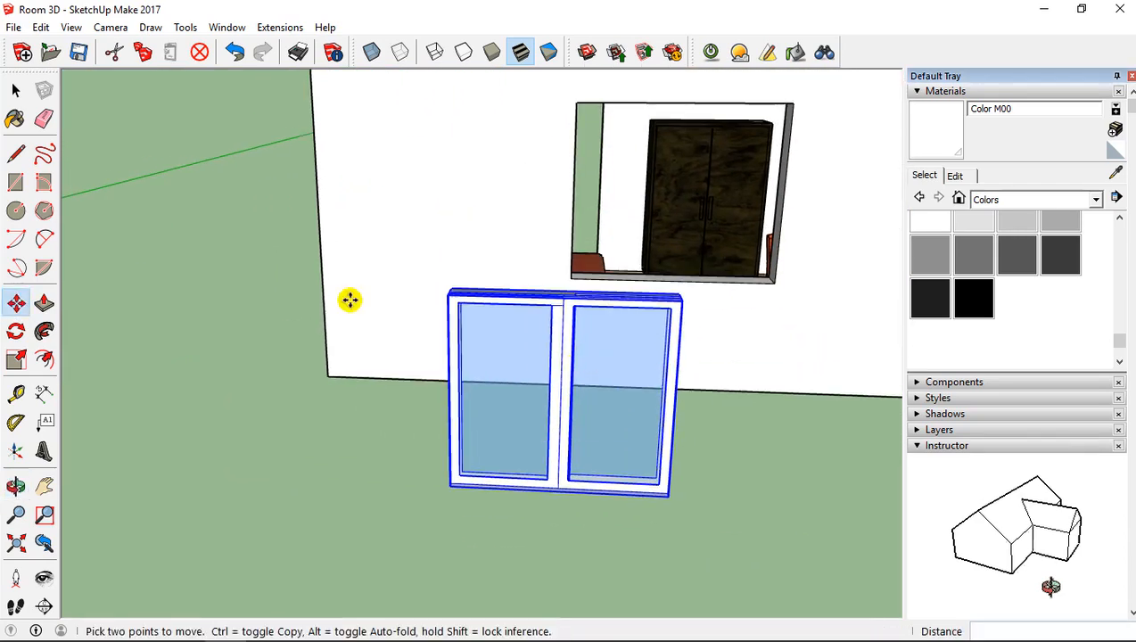
pyautogui.click(17, 360)
pyautogui.moveTo(441, 291); pyautogui.dragTo(504, 324)
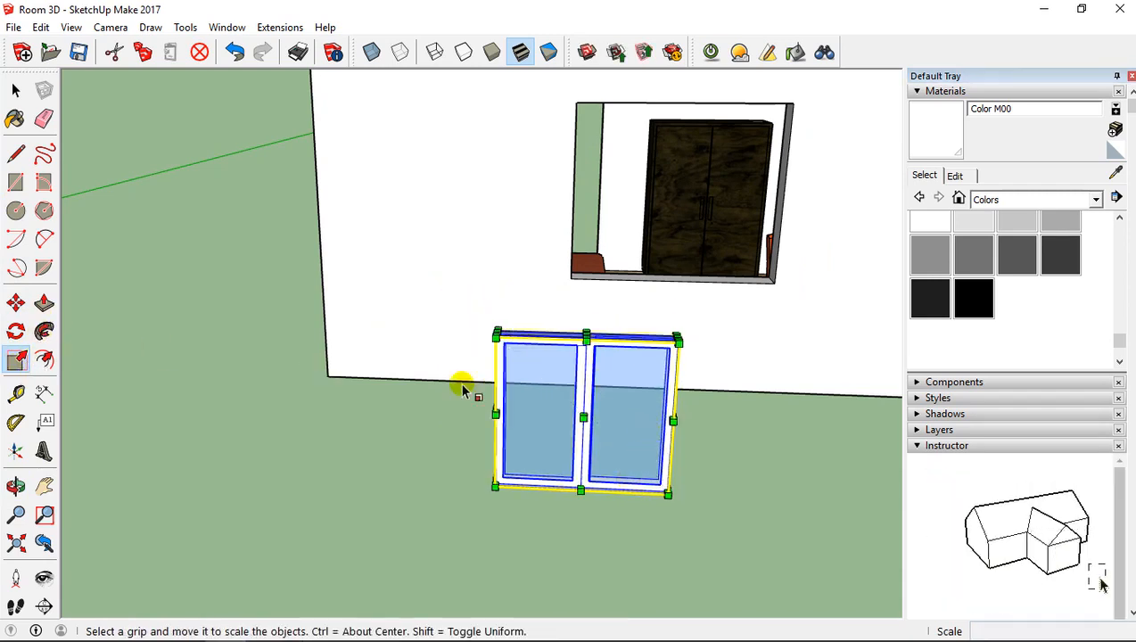
# Move the window by its lower corner onto the lower corner of the wall opening on the room side.
pyautogui.moveTo(588, 423); pyautogui.dragTo(526, 431, button='middle')
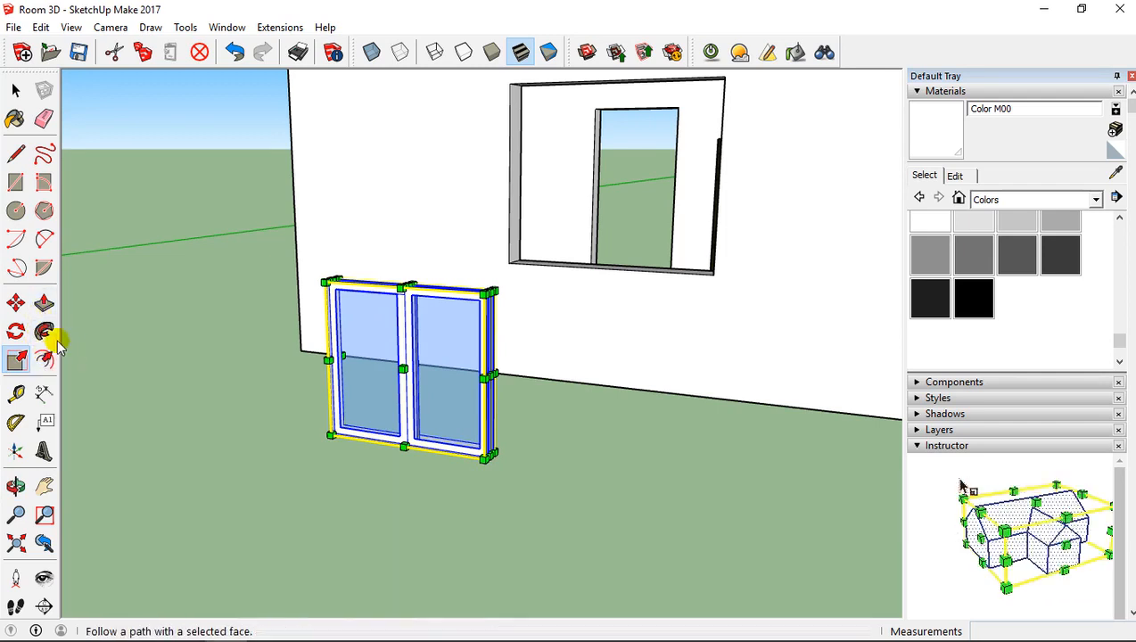
pyautogui.click(15, 304)
pyautogui.moveTo(499, 400); pyautogui.dragTo(166, 402, button='middle')
pyautogui.click(143, 413)
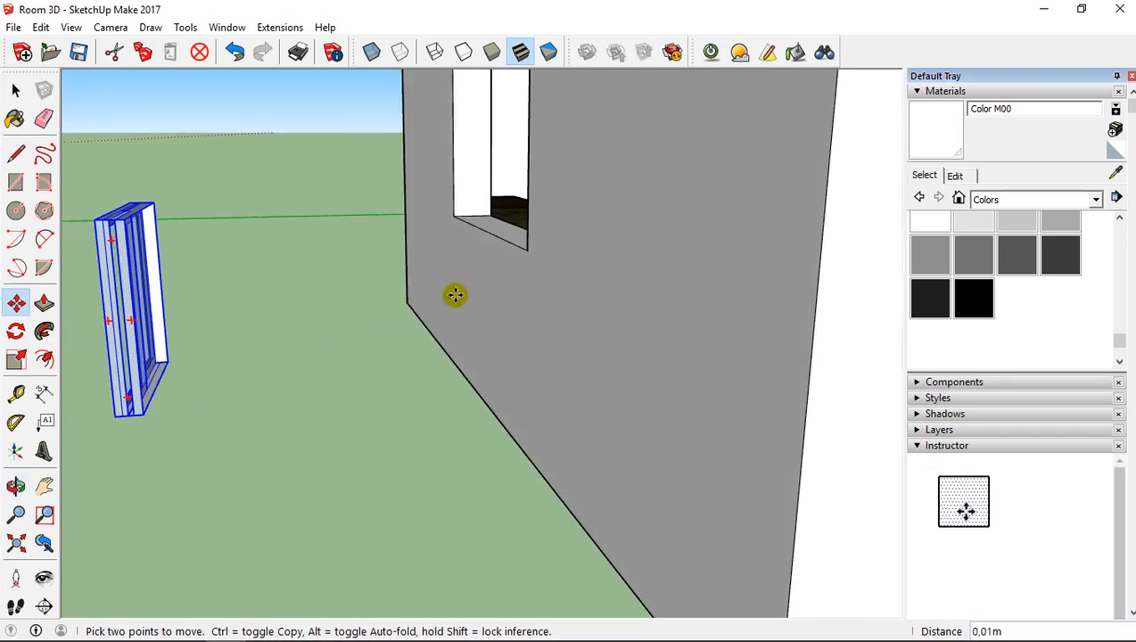
pyautogui.moveTo(621, 279); pyautogui.dragTo(242, 461, button='middle')
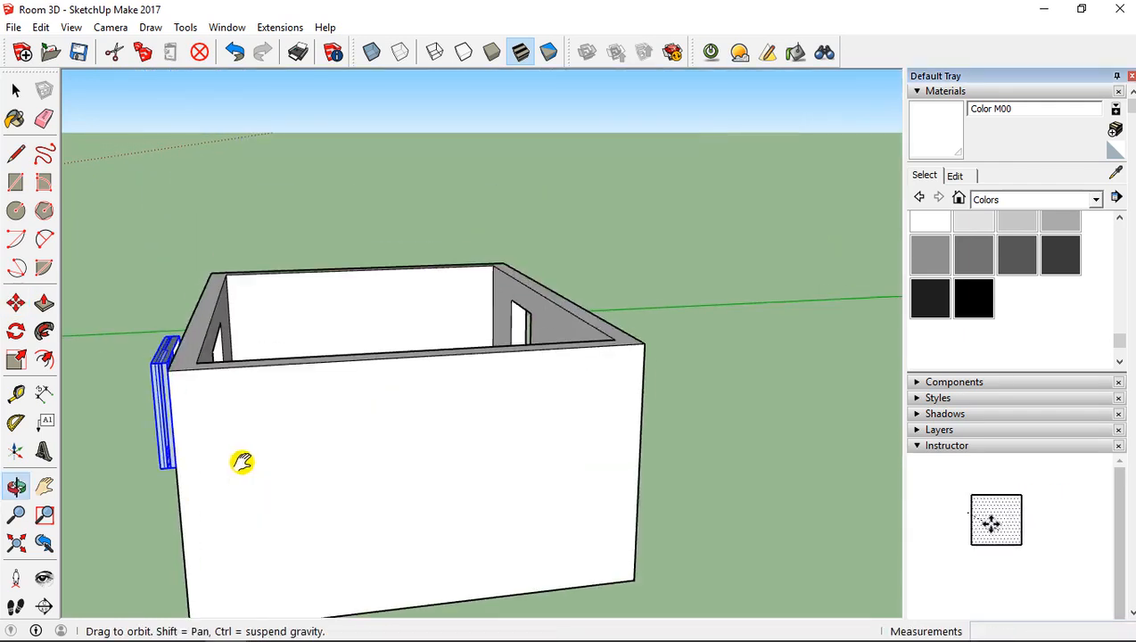
pyautogui.moveTo(225, 326); pyautogui.dragTo(144, 430, button='middle')
pyautogui.scroll(4, 195, 399)
pyautogui.scroll(4, 156, 419)
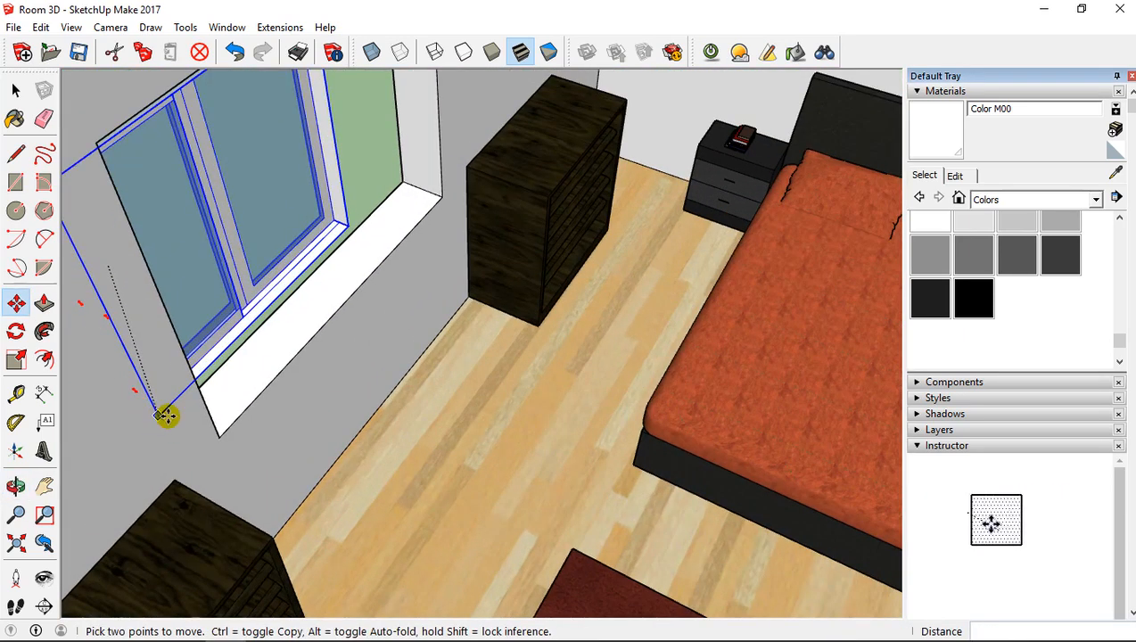
pyautogui.click(223, 433)
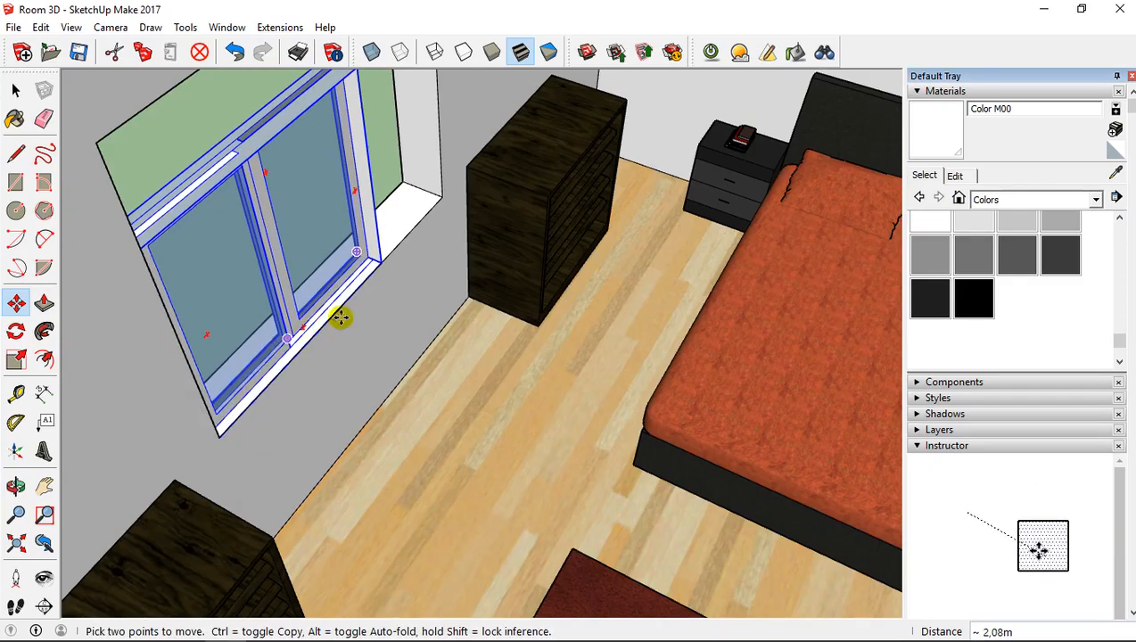
# Try to enlarge the whole window by a factor of about 1.38 towards the opening's upper edge, and undo that scaling.
pyautogui.moveTo(340, 317); pyautogui.dragTo(278, 221, button='middle')
pyautogui.click(16, 90)
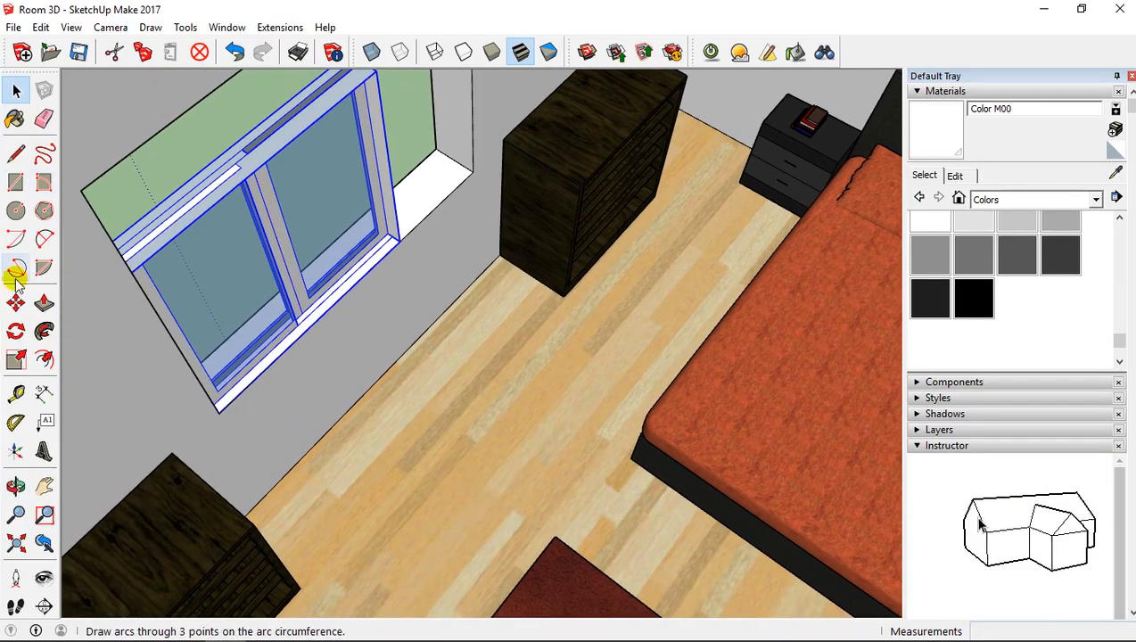
pyautogui.click(16, 360)
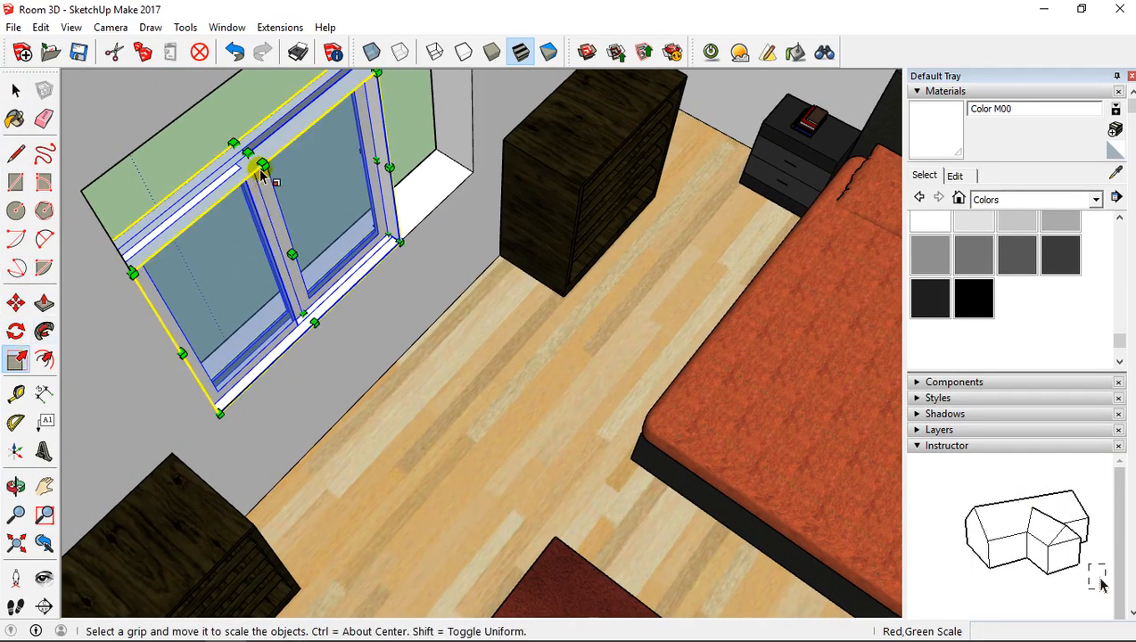
pyautogui.moveTo(337, 229); pyautogui.dragTo(228, 274, button='middle')
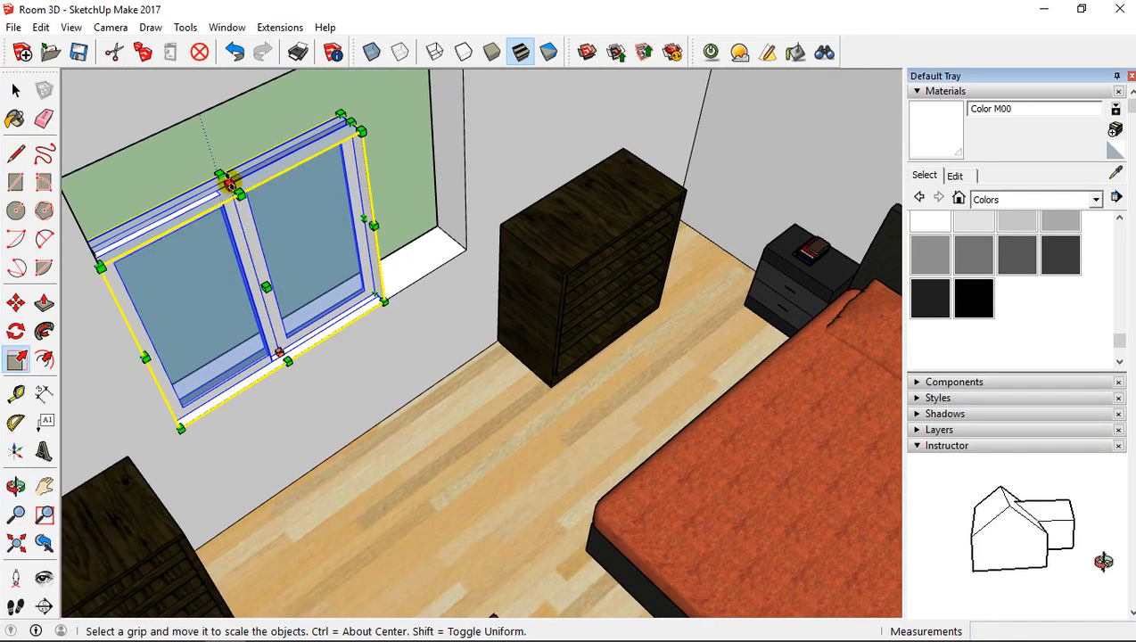
pyautogui.moveTo(211, 125); pyautogui.dragTo(204, 105)
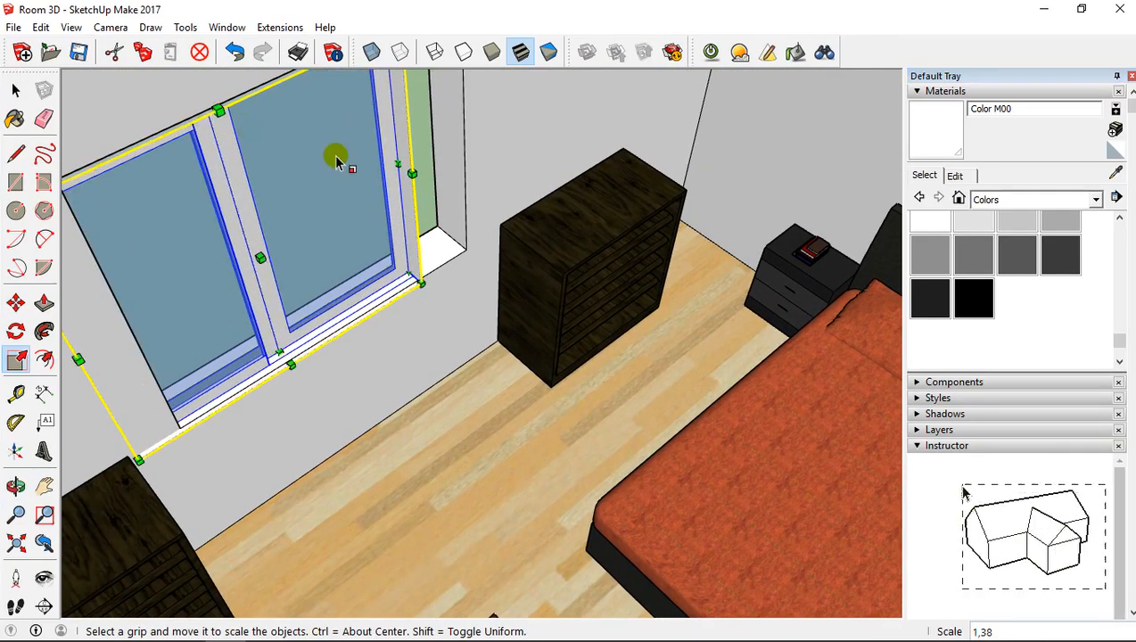
pyautogui.moveTo(379, 183); pyautogui.dragTo(216, 157, button='middle')
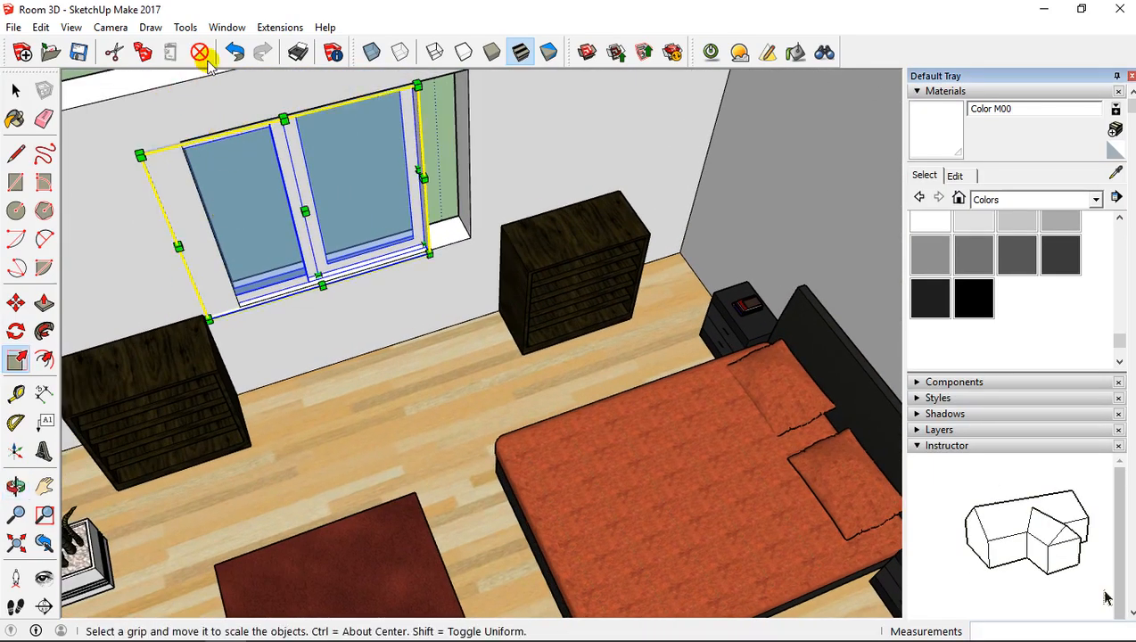
pyautogui.click(234, 51)
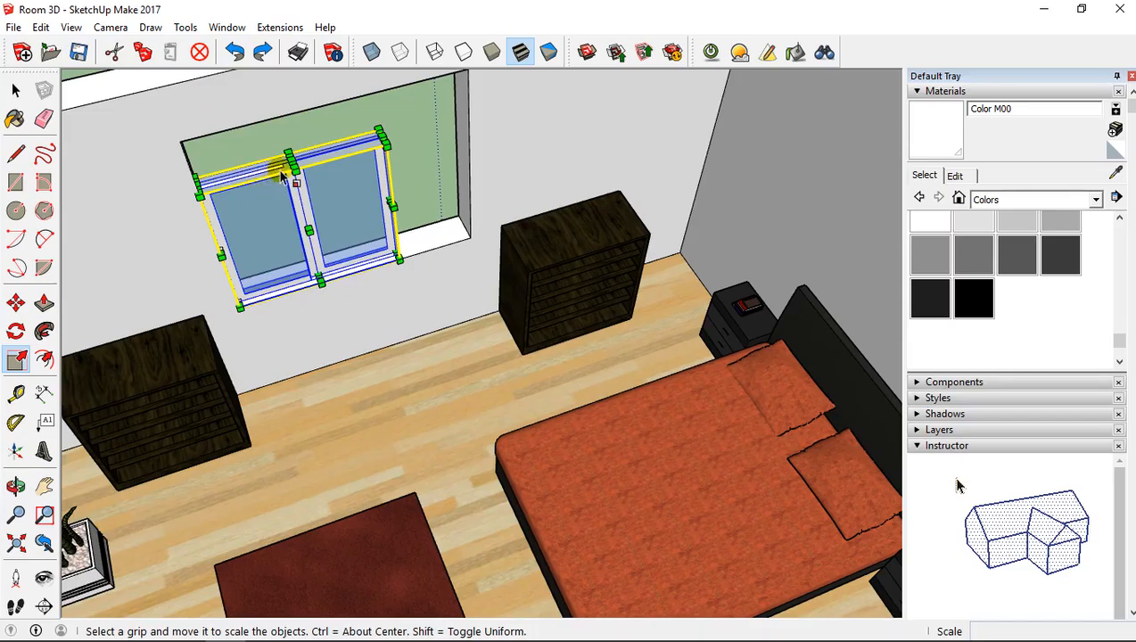
# Scale only the window's height by about 1.37, up to the upper edge of the wall opening.
pyautogui.moveTo(281, 175); pyautogui.dragTo(284, 216, button='middle')
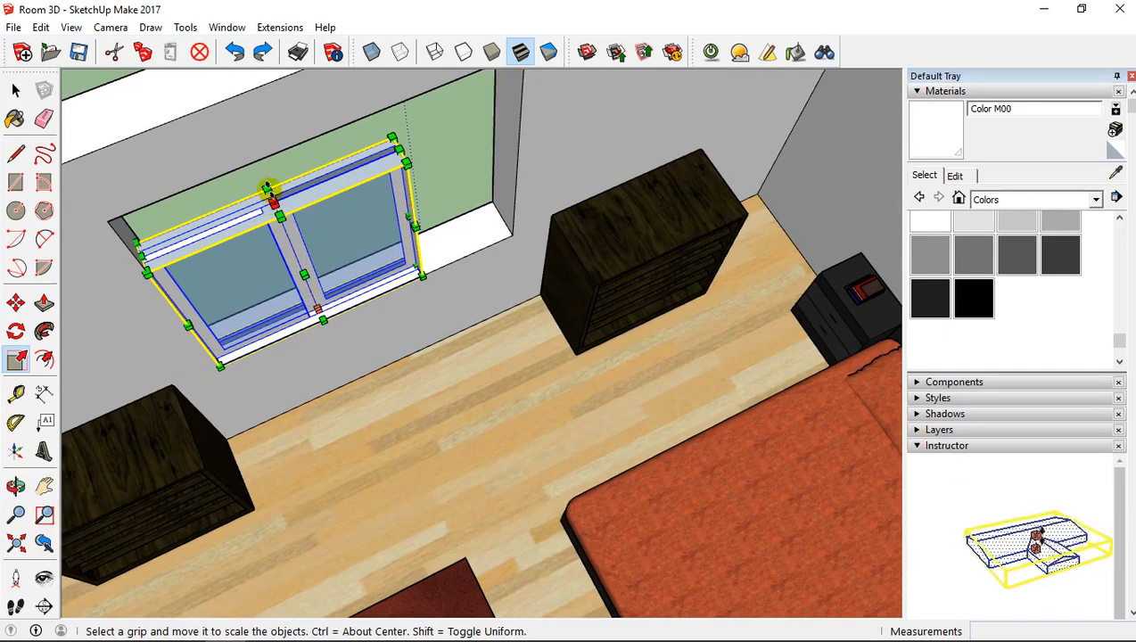
pyautogui.moveTo(267, 188); pyautogui.dragTo(253, 146)
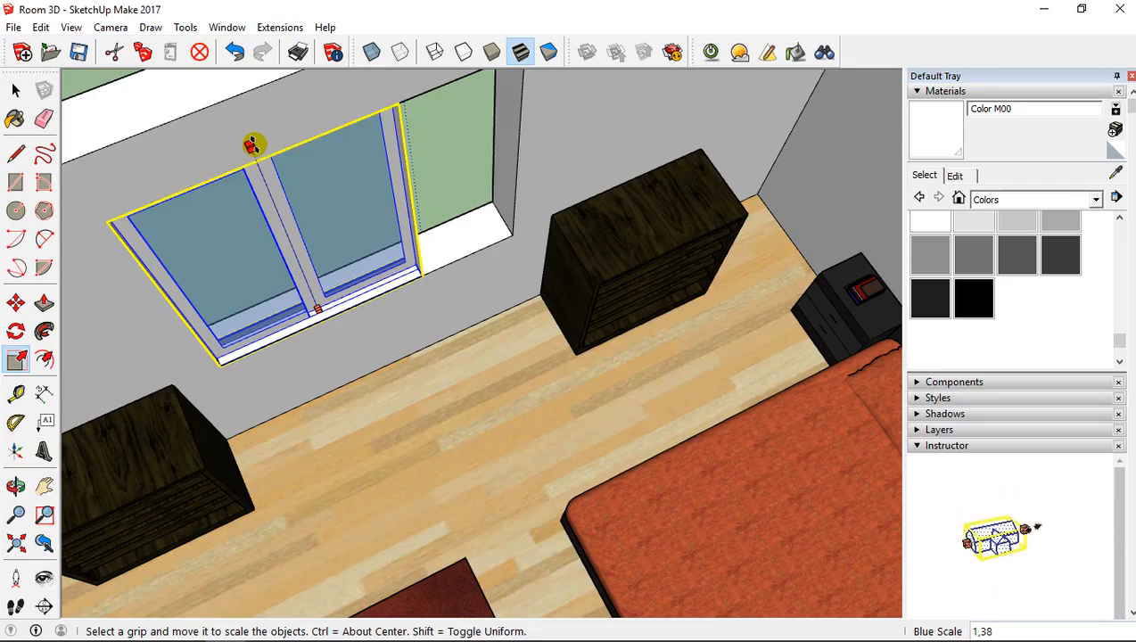
pyautogui.moveTo(254, 145); pyautogui.dragTo(254, 104, button='middle')
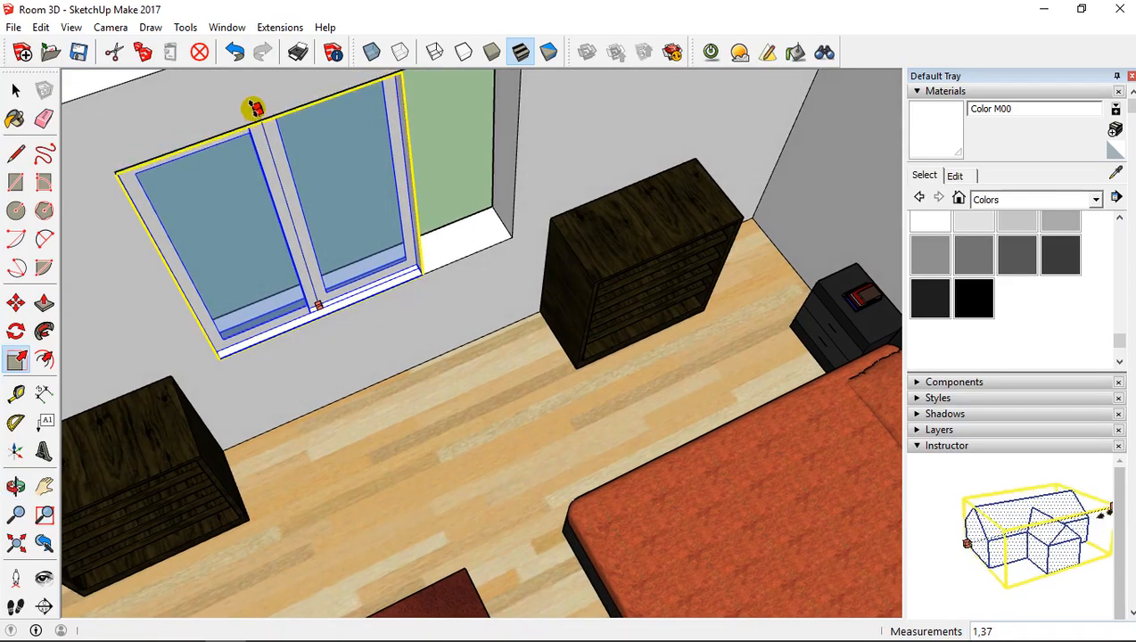
pyautogui.moveTo(254, 108); pyautogui.dragTo(249, 107)
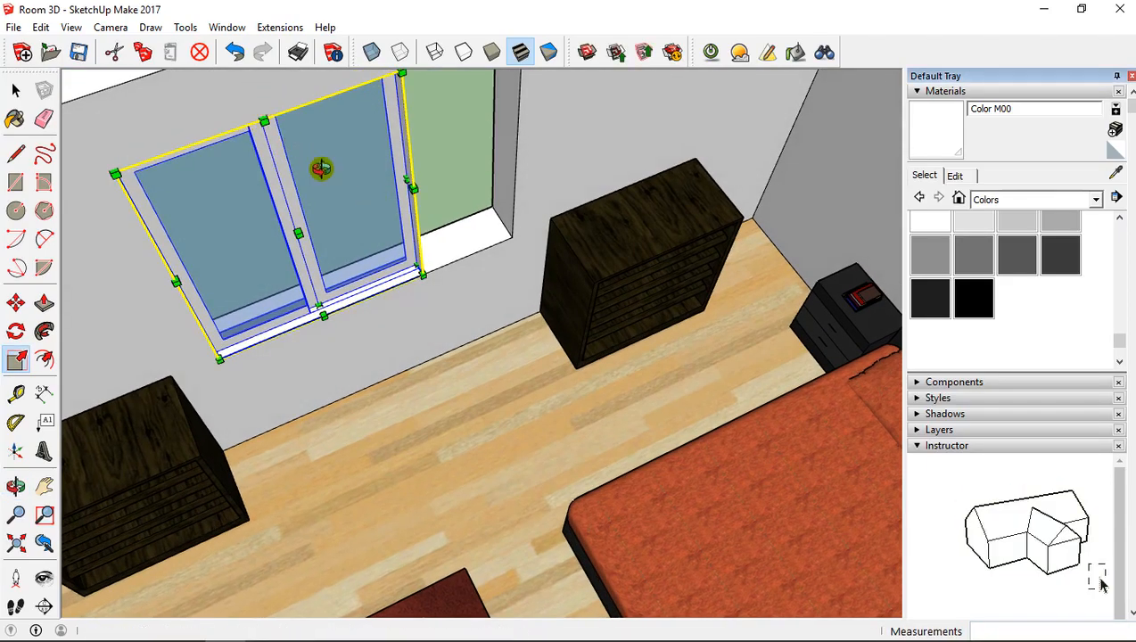
# Scale only the window's width by about 1.48 so it reaches the opposite side edge of the wall opening.
pyautogui.moveTo(321, 169); pyautogui.dragTo(348, 177, button='middle')
pyautogui.moveTo(436, 195); pyautogui.dragTo(337, 272, button='middle')
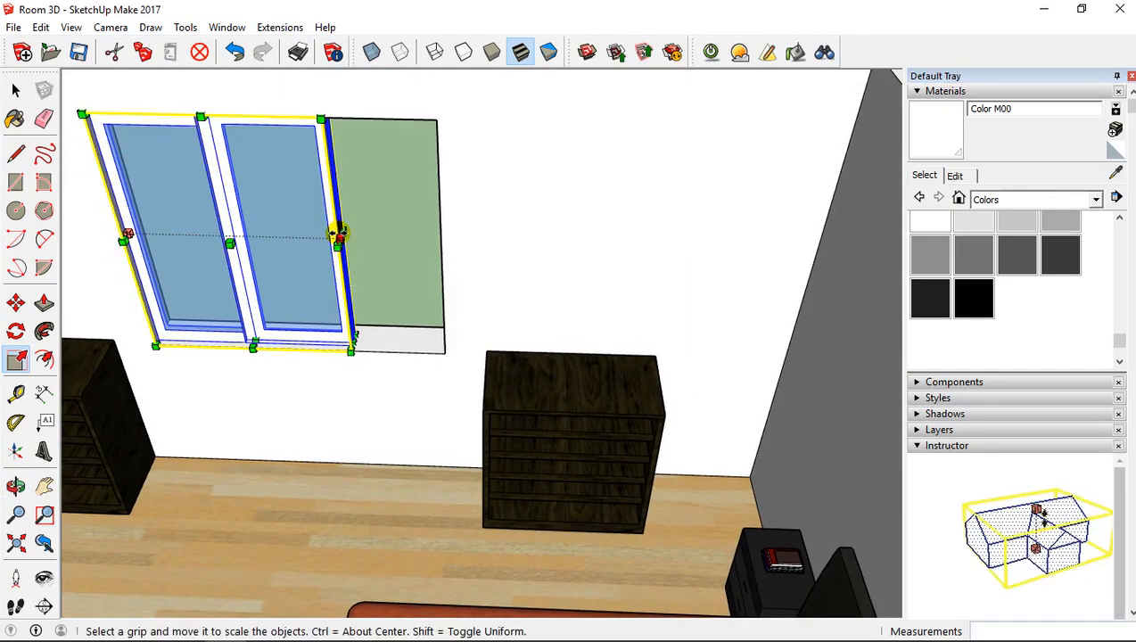
pyautogui.moveTo(340, 233); pyautogui.dragTo(443, 244)
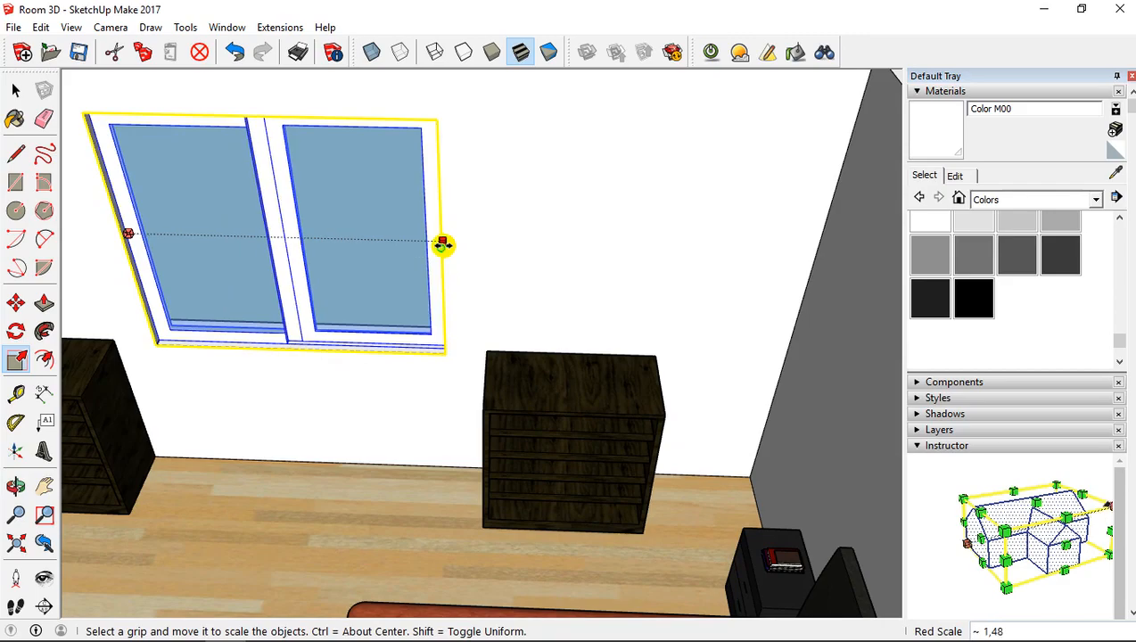
pyautogui.moveTo(325, 318); pyautogui.dragTo(397, 332, button='middle')
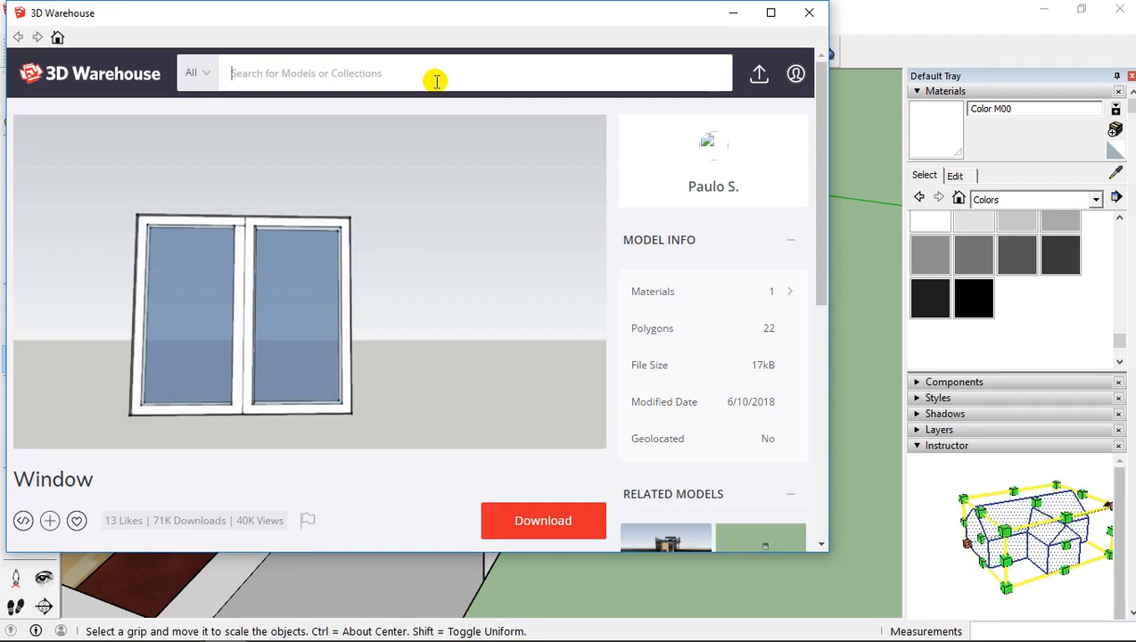
# Search 3D Warehouse for "door" and look through the results for a suitable single door model.
pyautogui.write('oor')
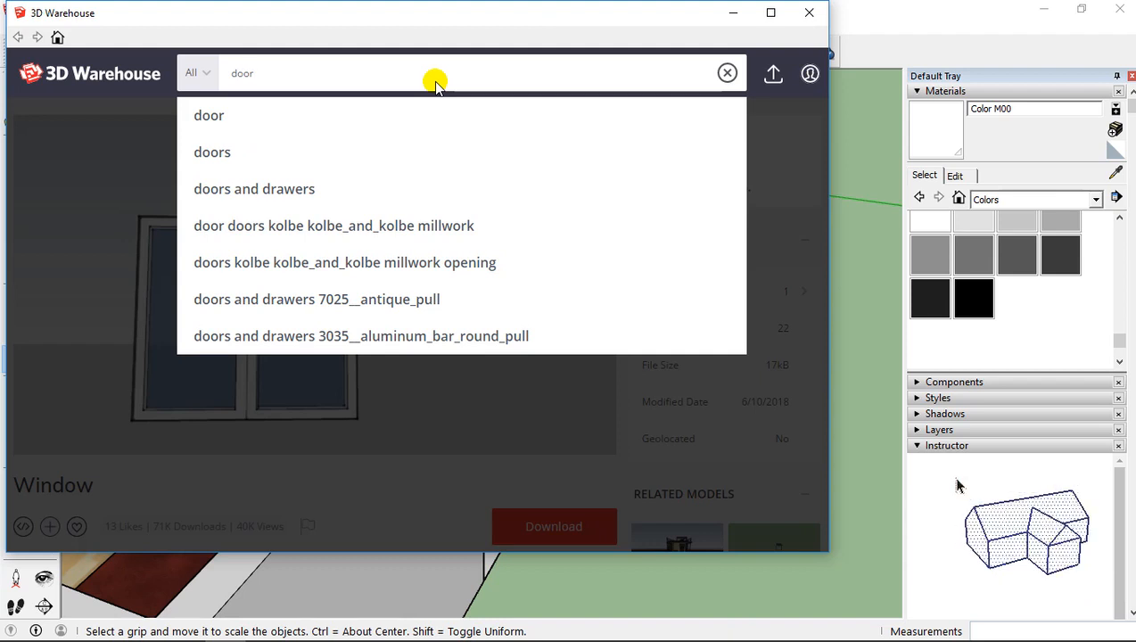
pyautogui.press('Return')
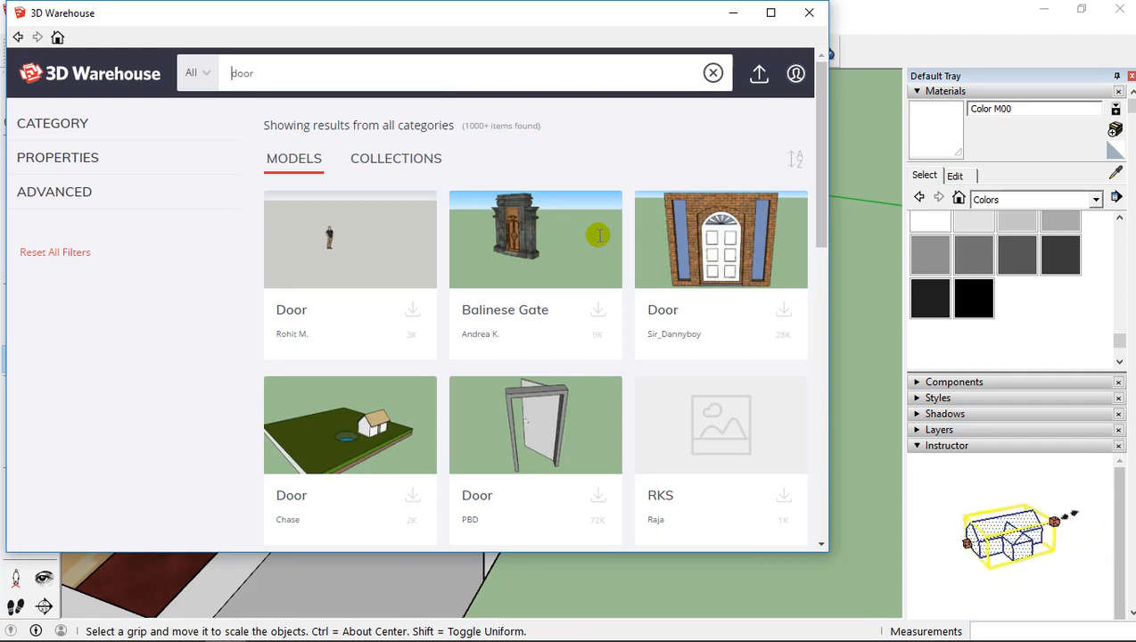
pyautogui.scroll(-4, 600, 236)
pyautogui.scroll(-1, 599, 235)
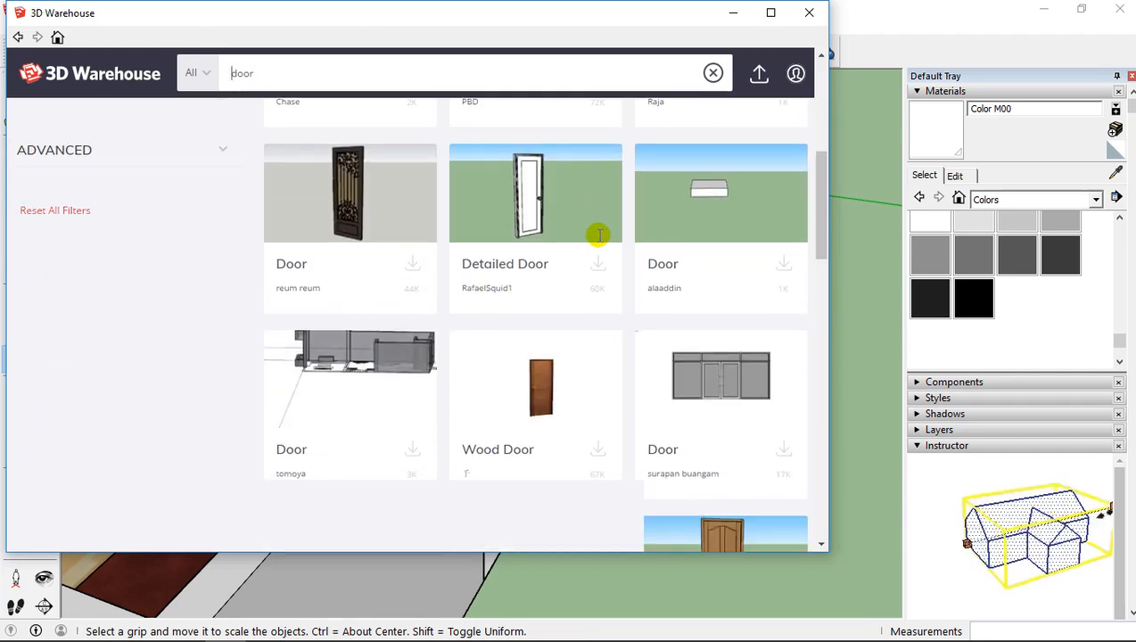
pyautogui.scroll(-2, 599, 236)
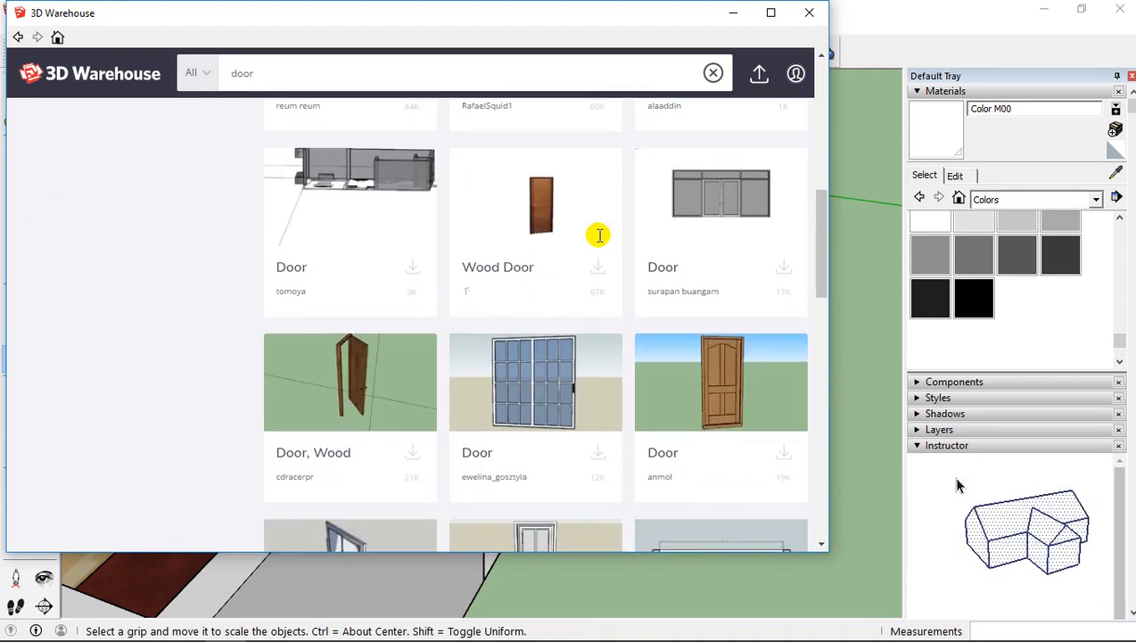
pyautogui.scroll(-1, 599, 236)
pyautogui.scroll(-6, 599, 235)
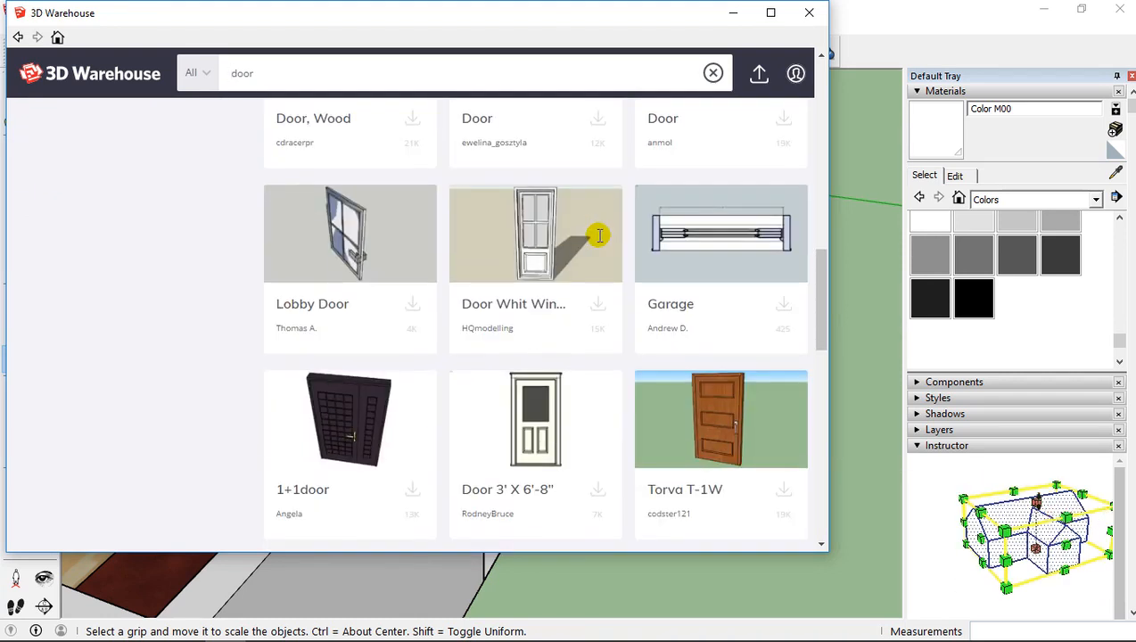
pyautogui.scroll(-2, 600, 235)
pyautogui.scroll(-7, 599, 235)
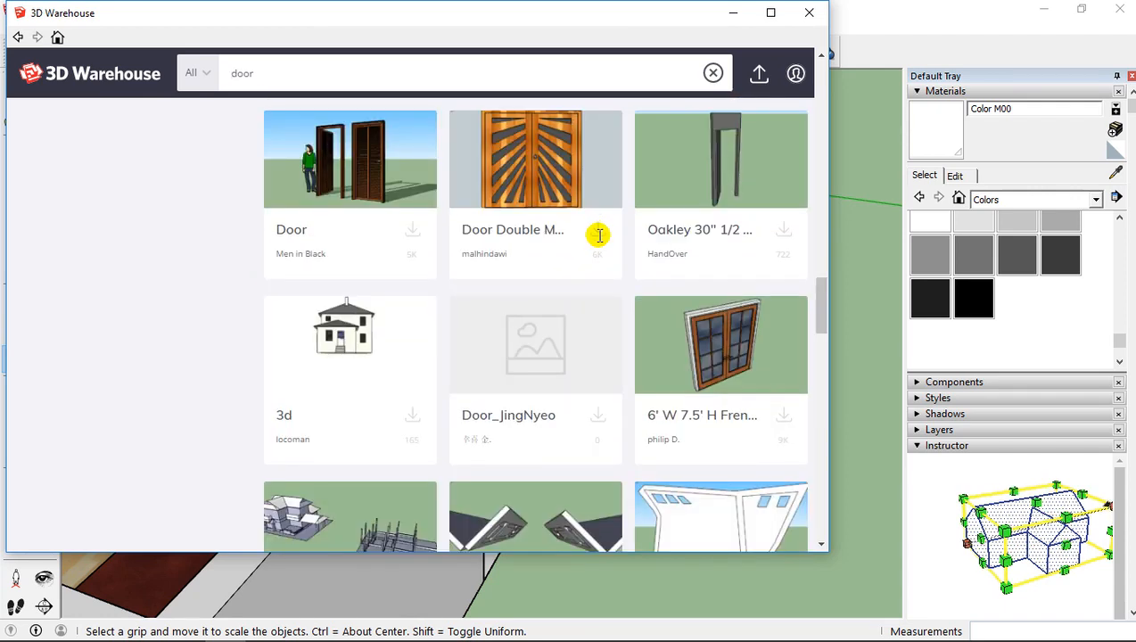
pyautogui.scroll(-9, 599, 235)
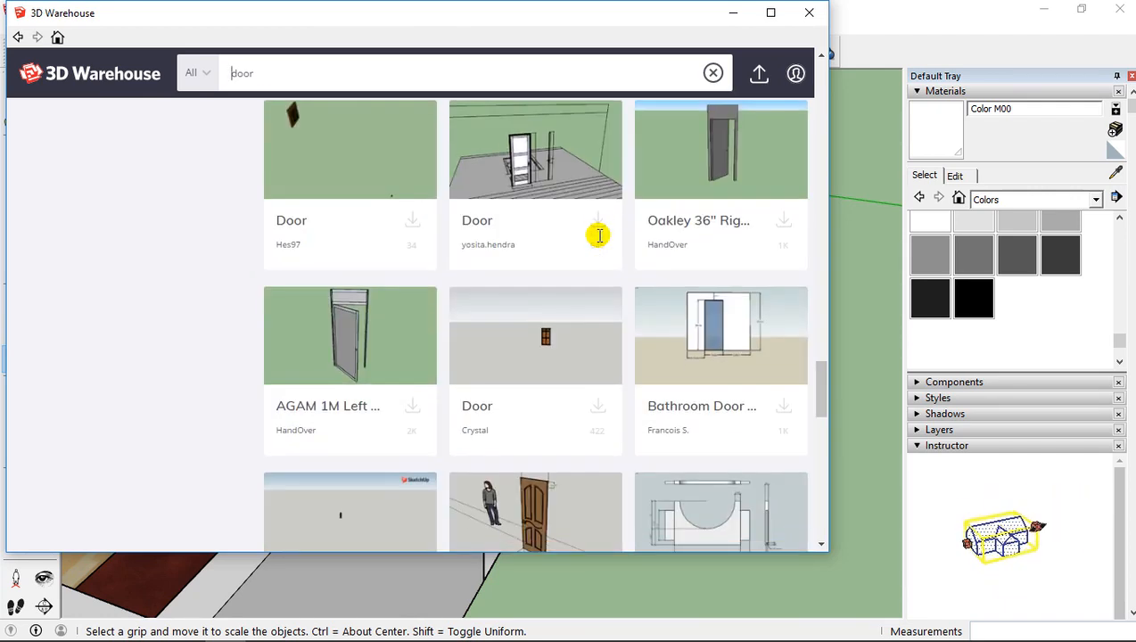
pyautogui.scroll(-4, 599, 236)
pyautogui.scroll(13, 599, 235)
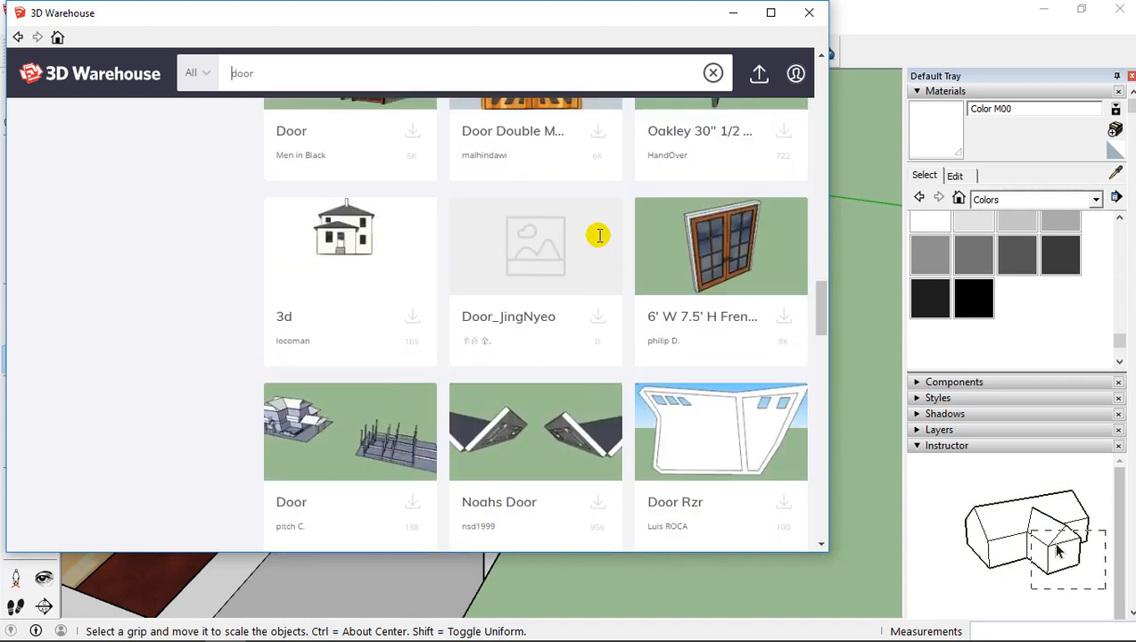
pyautogui.scroll(3, 600, 235)
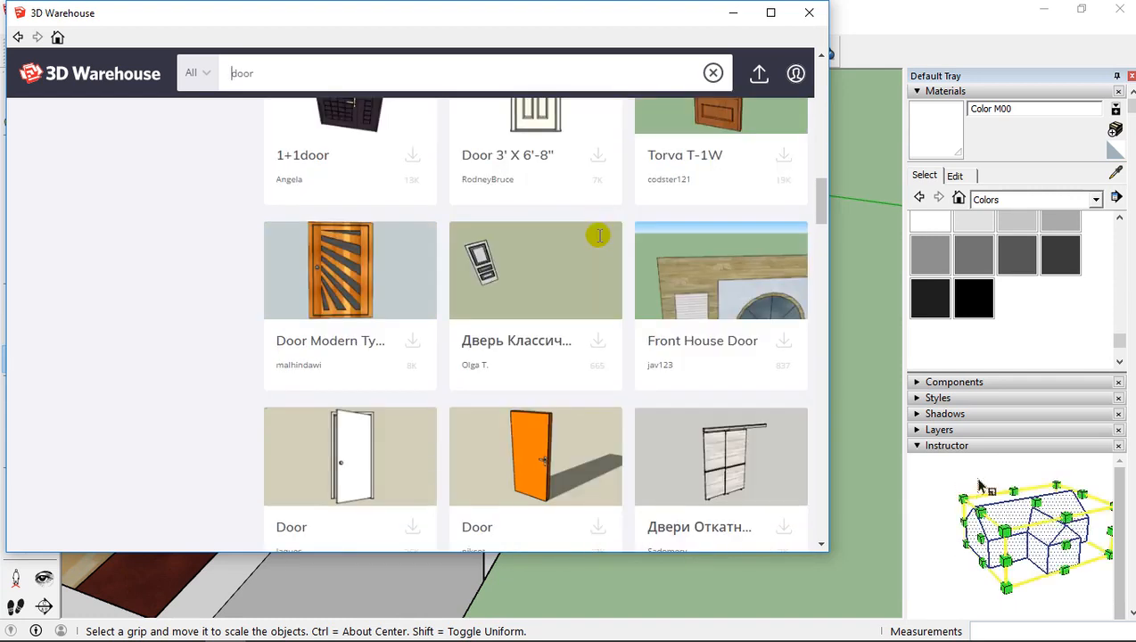
pyautogui.scroll(2, 600, 235)
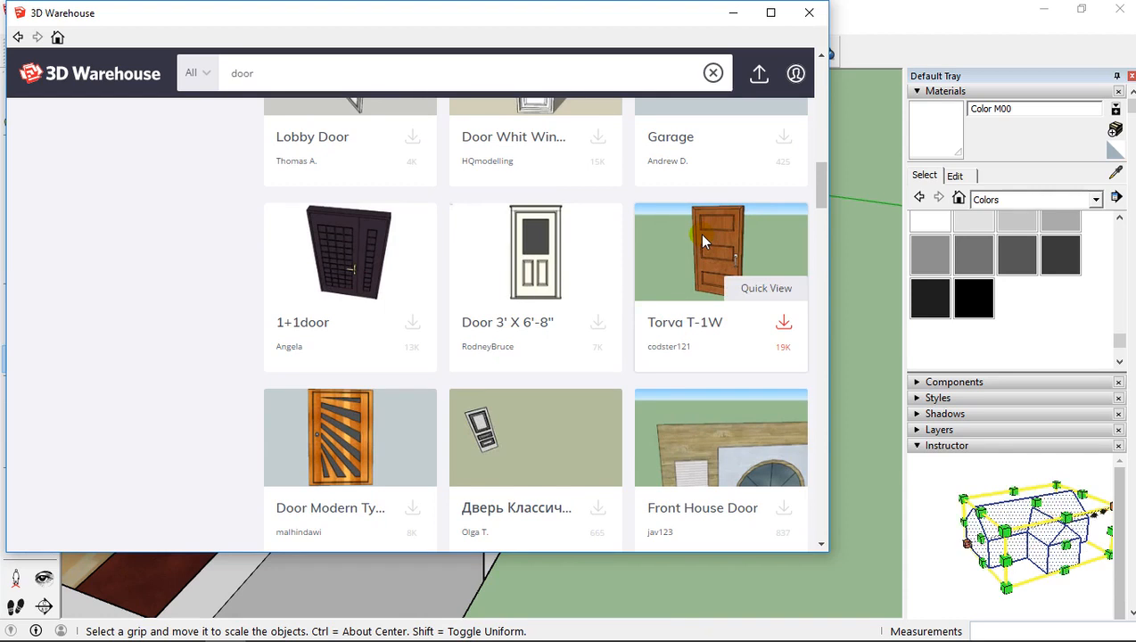
# Open the wooden Torva T-1W door model and download it directly into the current room model.
pyautogui.click(701, 239)
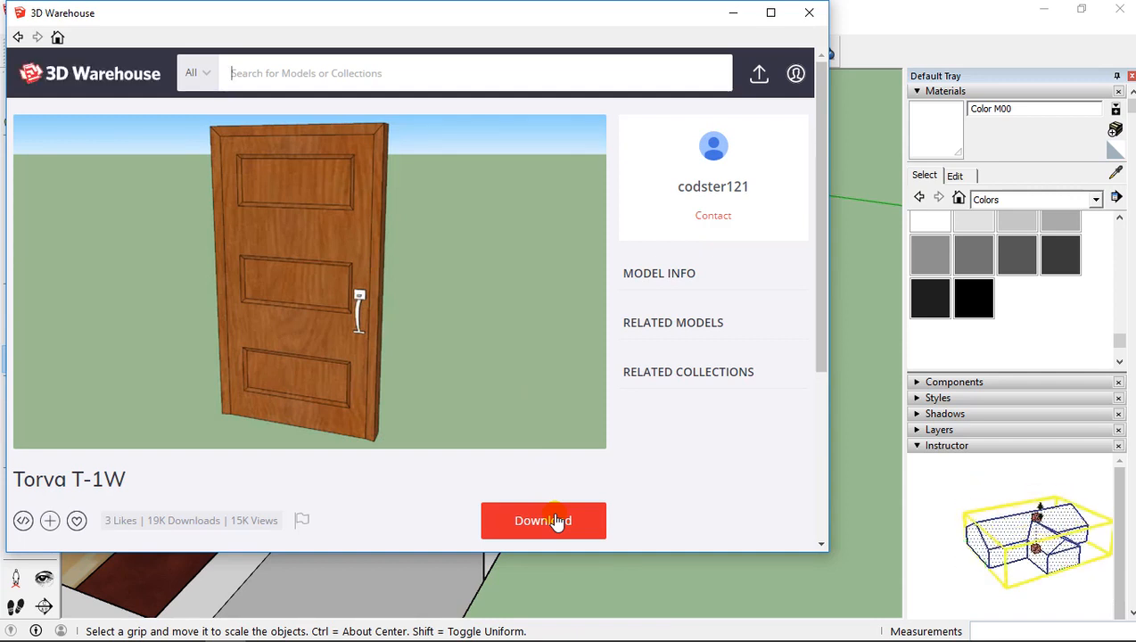
pyautogui.click(543, 521)
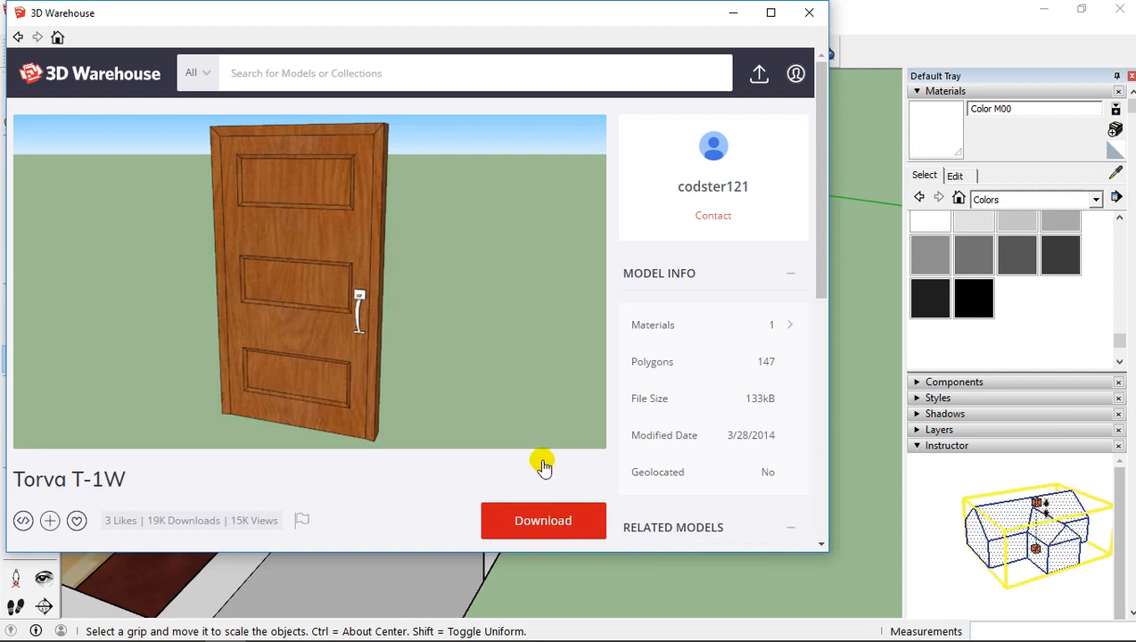
pyautogui.moveTo(530, 407)
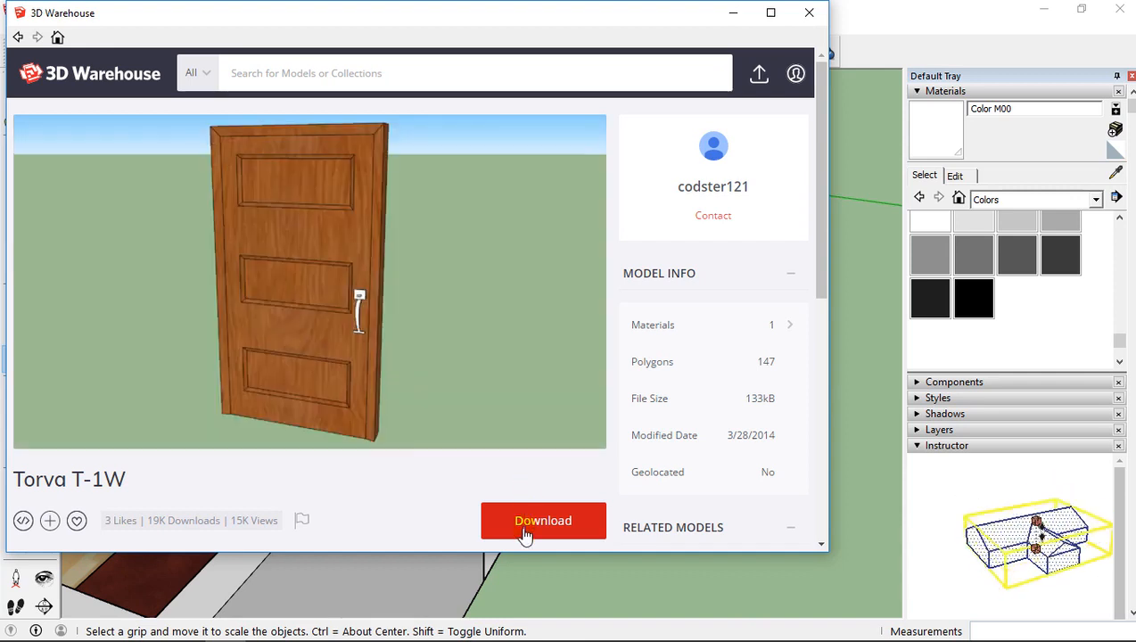
pyautogui.click(527, 526)
pyautogui.click(368, 323)
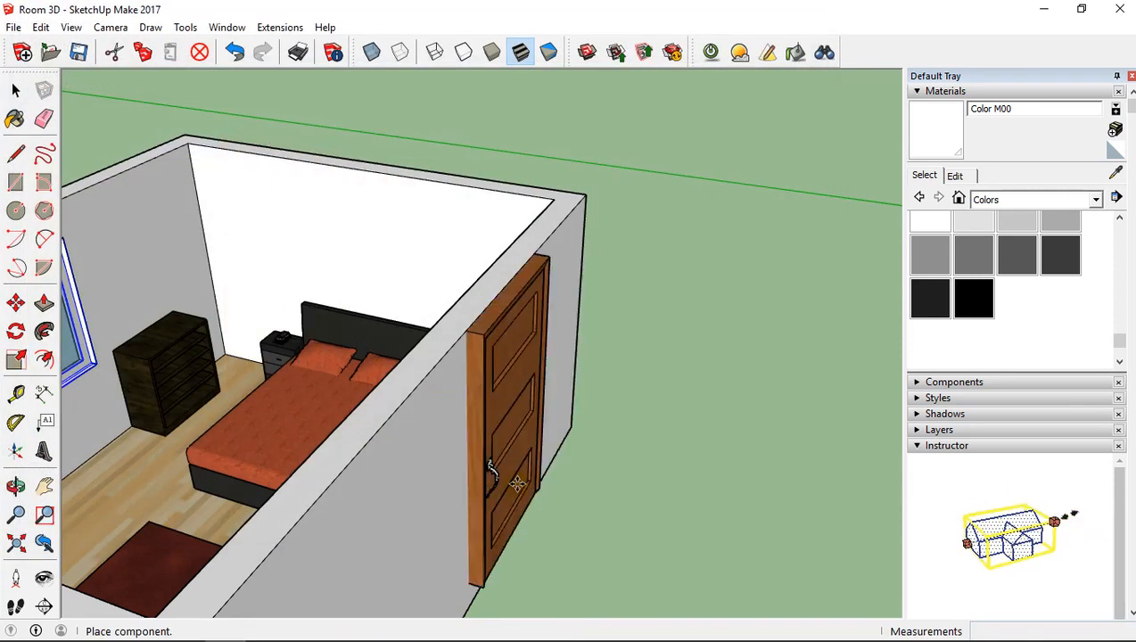
# Place the downloaded door inside the room, in front of the wall with the door opening.
pyautogui.moveTo(613, 412); pyautogui.dragTo(700, 398, button='middle')
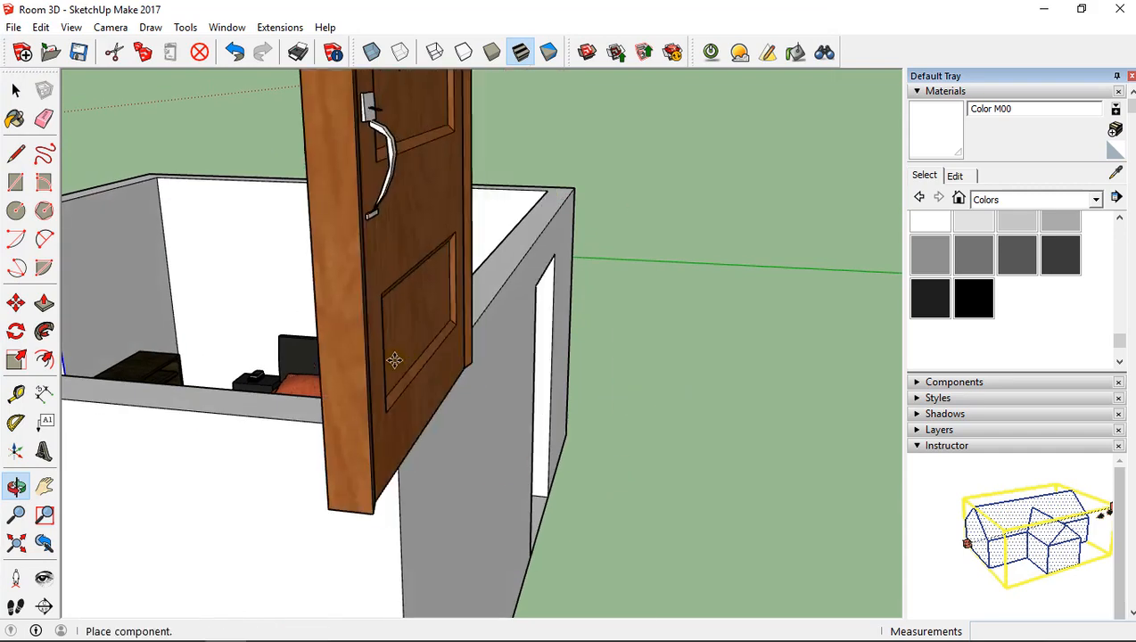
pyautogui.moveTo(314, 370); pyautogui.dragTo(720, 464, button='middle')
pyautogui.moveTo(434, 427); pyautogui.dragTo(695, 459, button='middle')
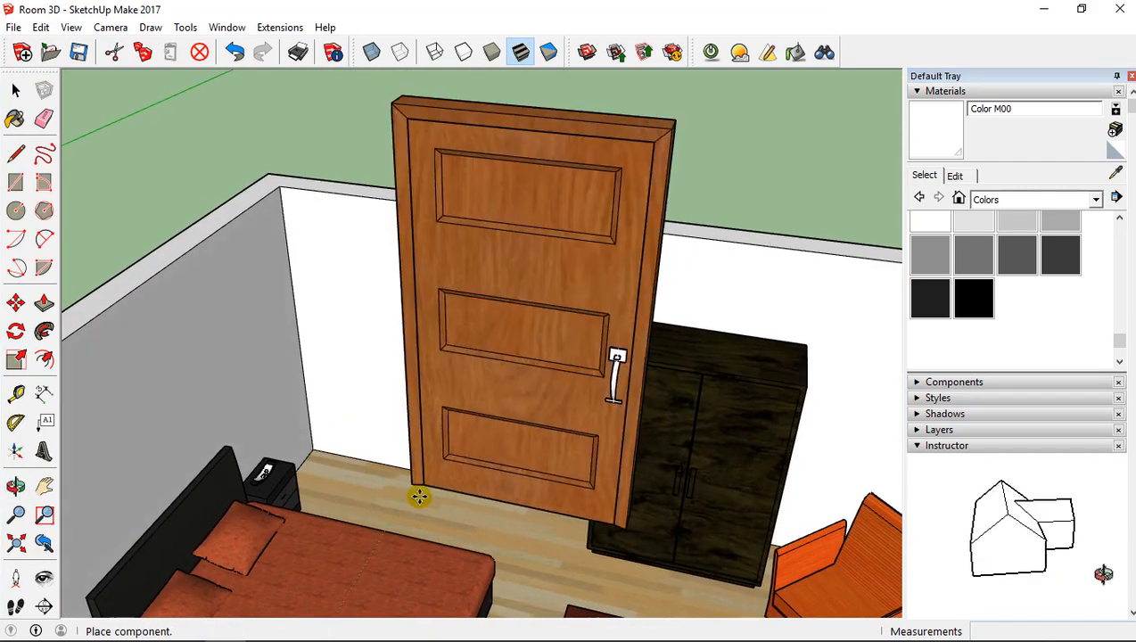
pyautogui.click(393, 514)
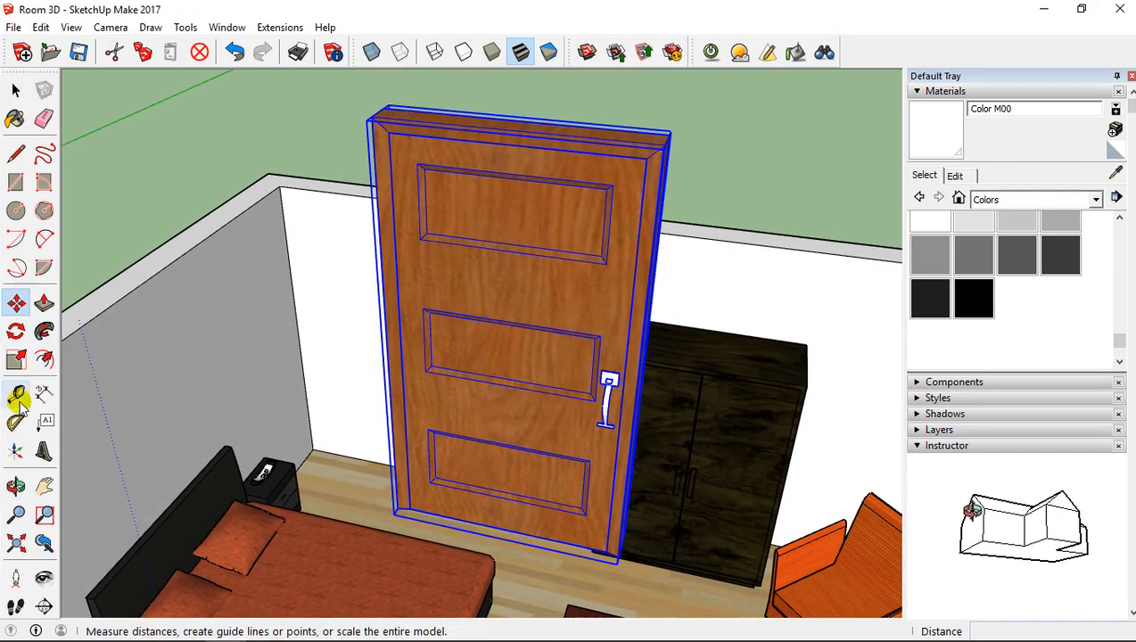
# Scale the whole door down by a factor of 0.61 from an upper corner, and shrink it further the same way.
pyautogui.click(15, 359)
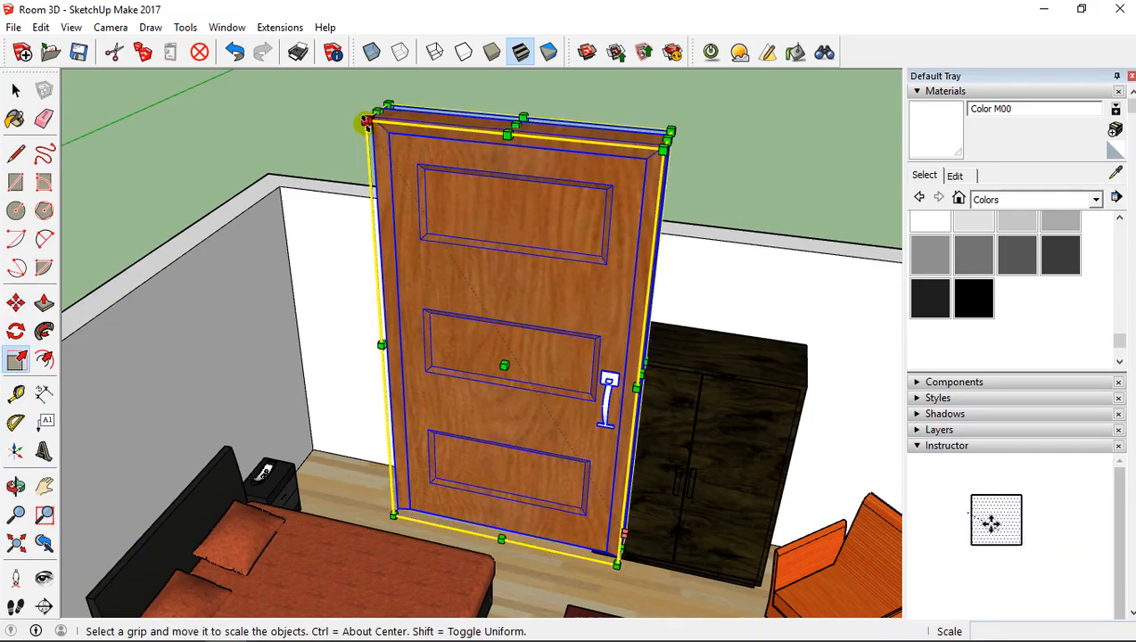
pyautogui.moveTo(365, 120); pyautogui.dragTo(518, 288)
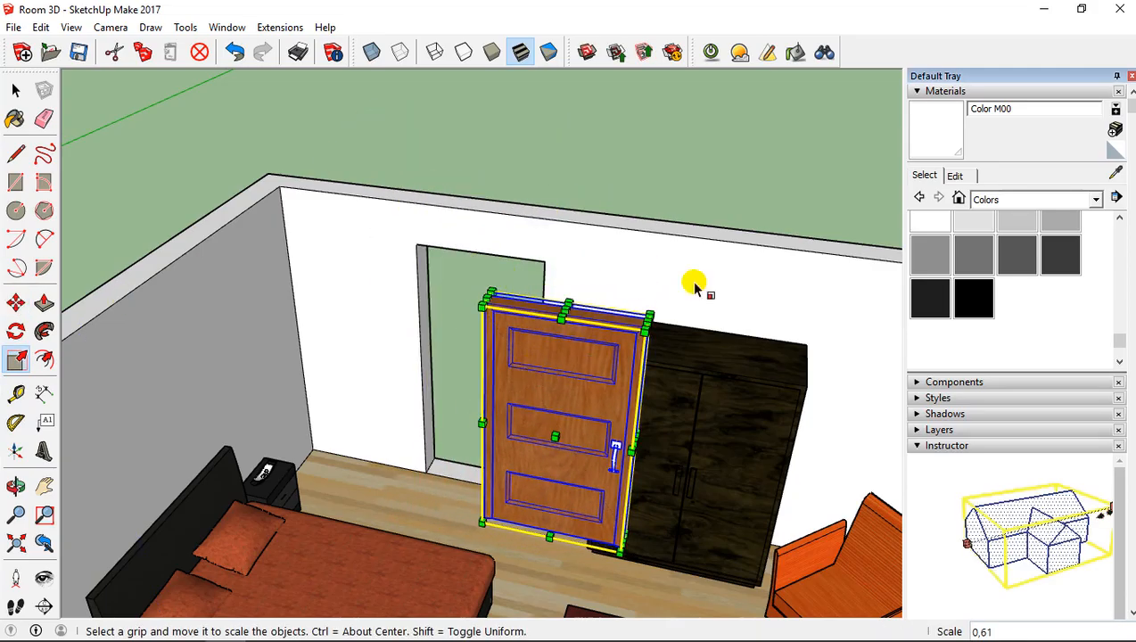
pyautogui.moveTo(694, 285); pyautogui.dragTo(572, 355, button='middle')
pyautogui.moveTo(674, 223); pyautogui.dragTo(638, 301, button='middle')
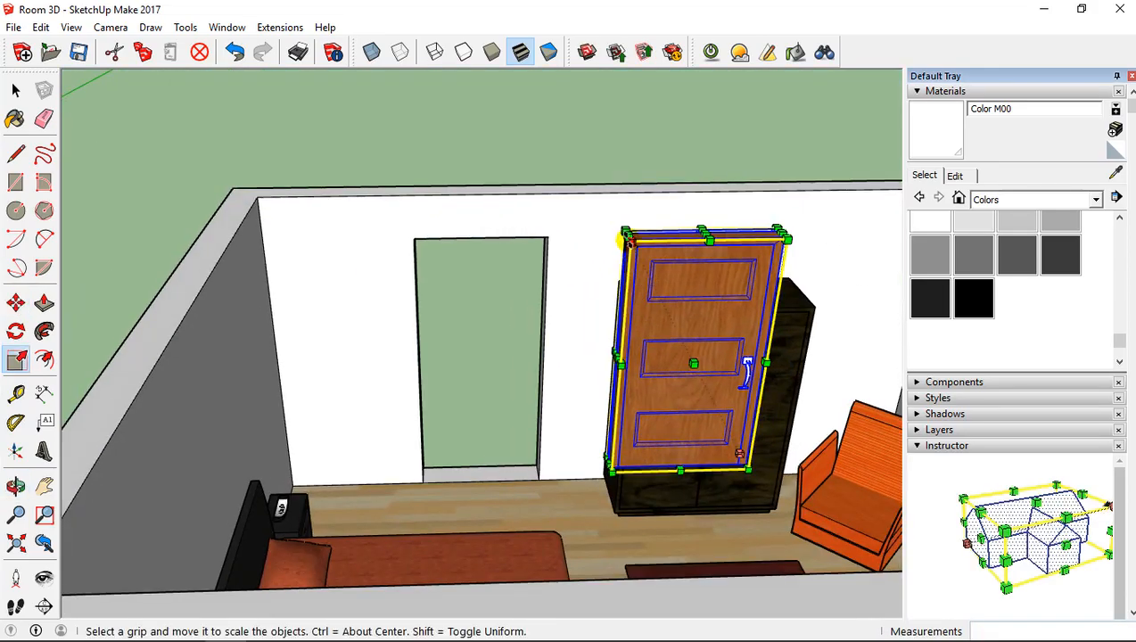
pyautogui.moveTo(627, 240); pyautogui.dragTo(666, 271)
pyautogui.moveTo(549, 395); pyautogui.dragTo(601, 388, button='middle')
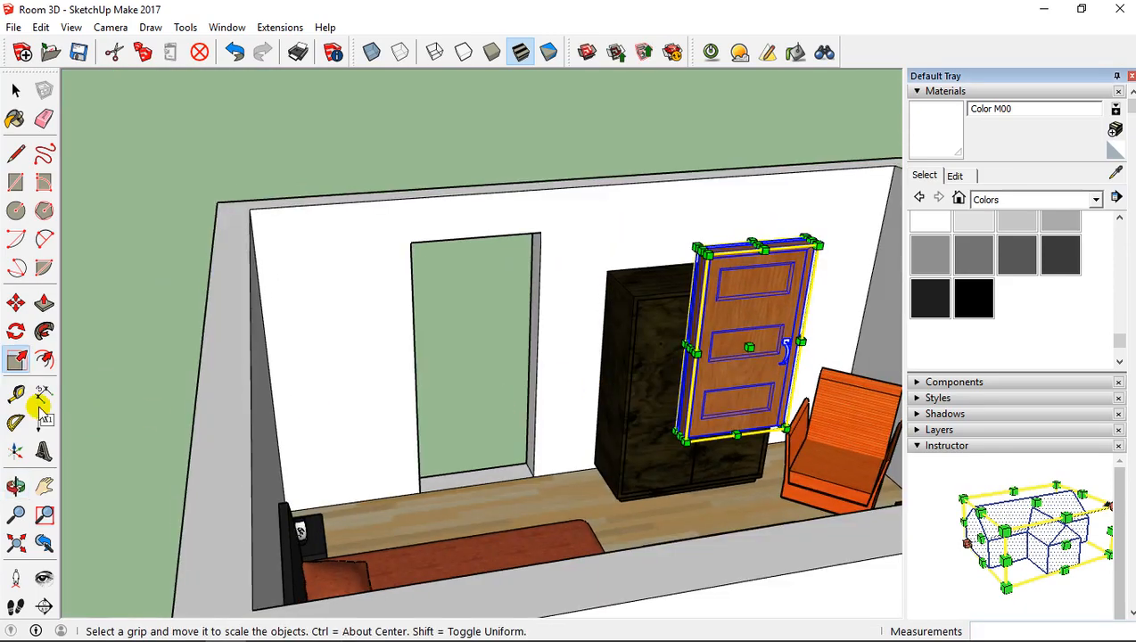
# Move the door by its lower corner onto the matching lower corner of the door opening on the room side.
pyautogui.click(15, 303)
pyautogui.scroll(3, 678, 419)
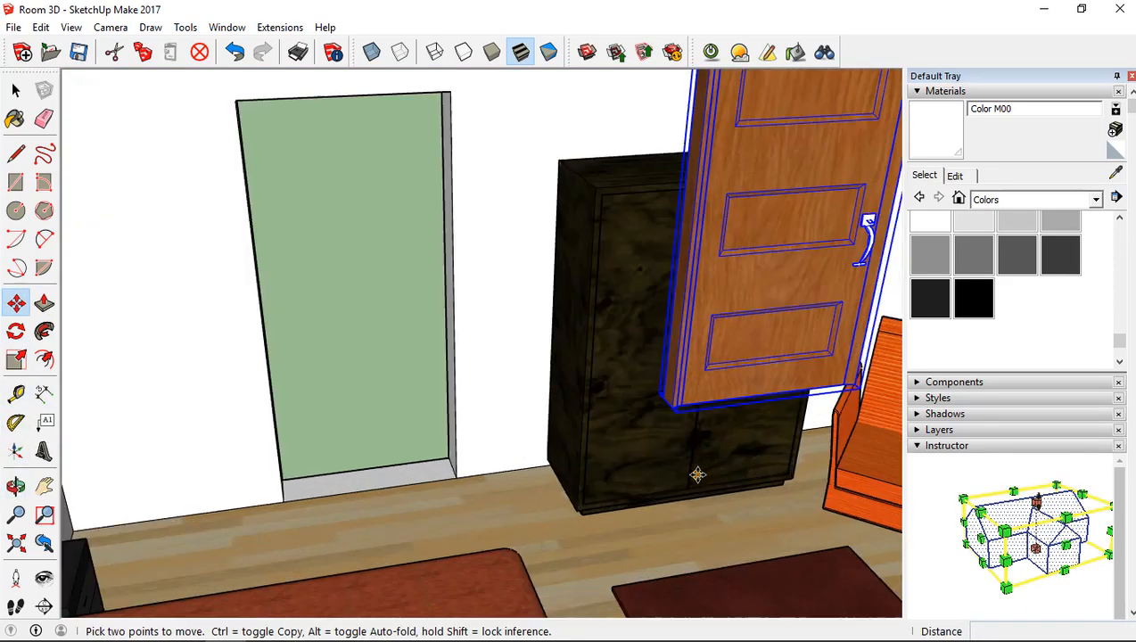
pyautogui.scroll(2, 673, 403)
pyautogui.click(673, 406)
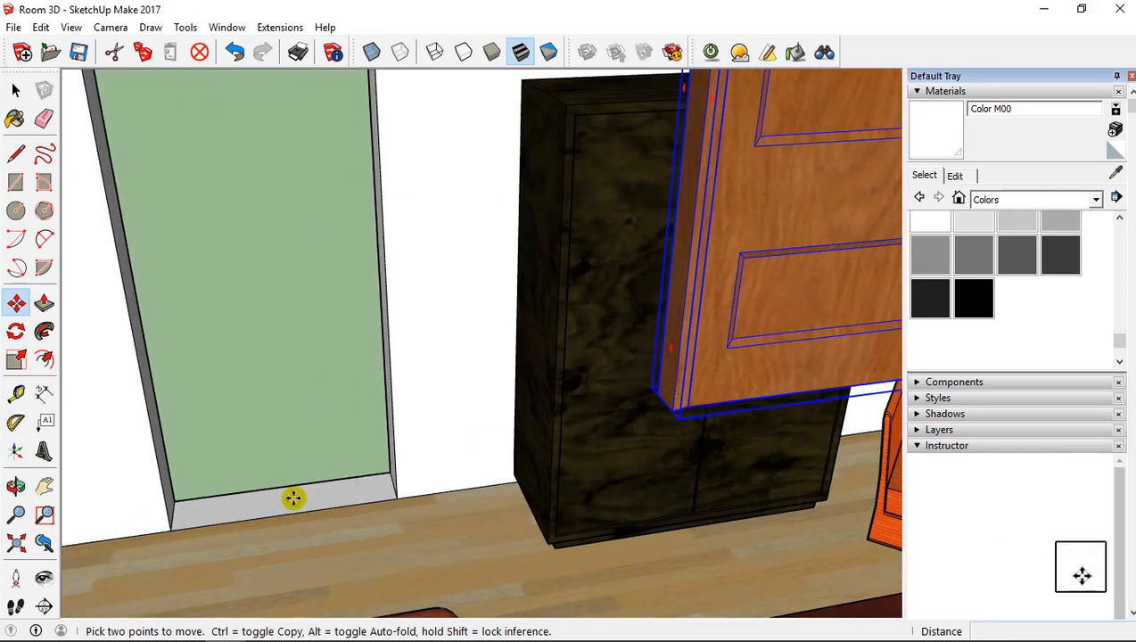
pyautogui.click(170, 526)
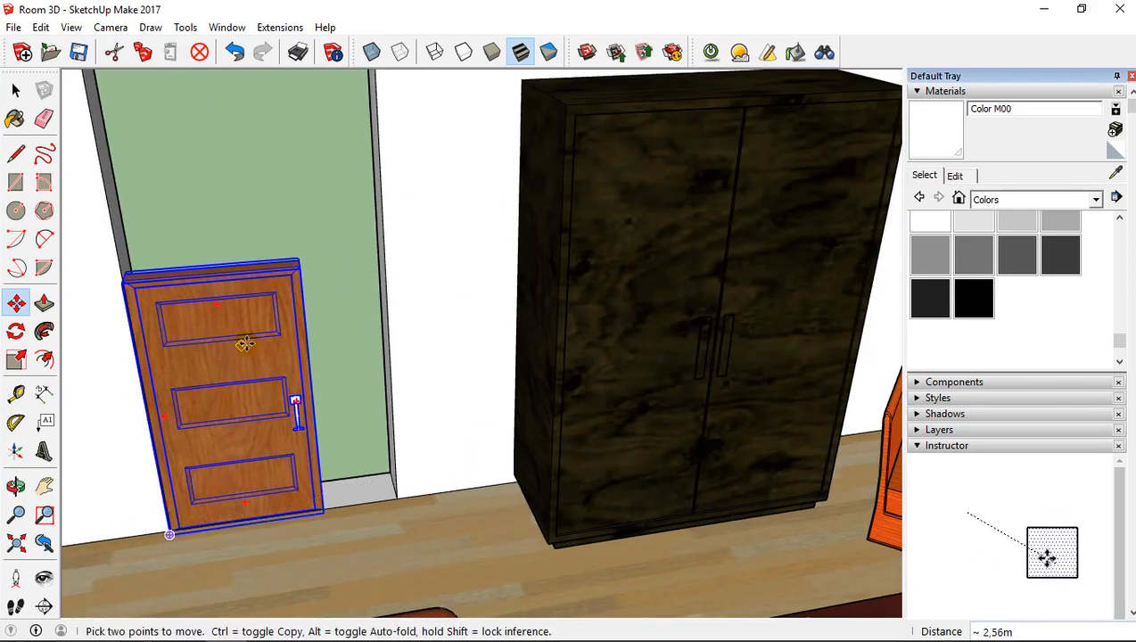
pyautogui.moveTo(256, 333); pyautogui.dragTo(352, 373, button='middle')
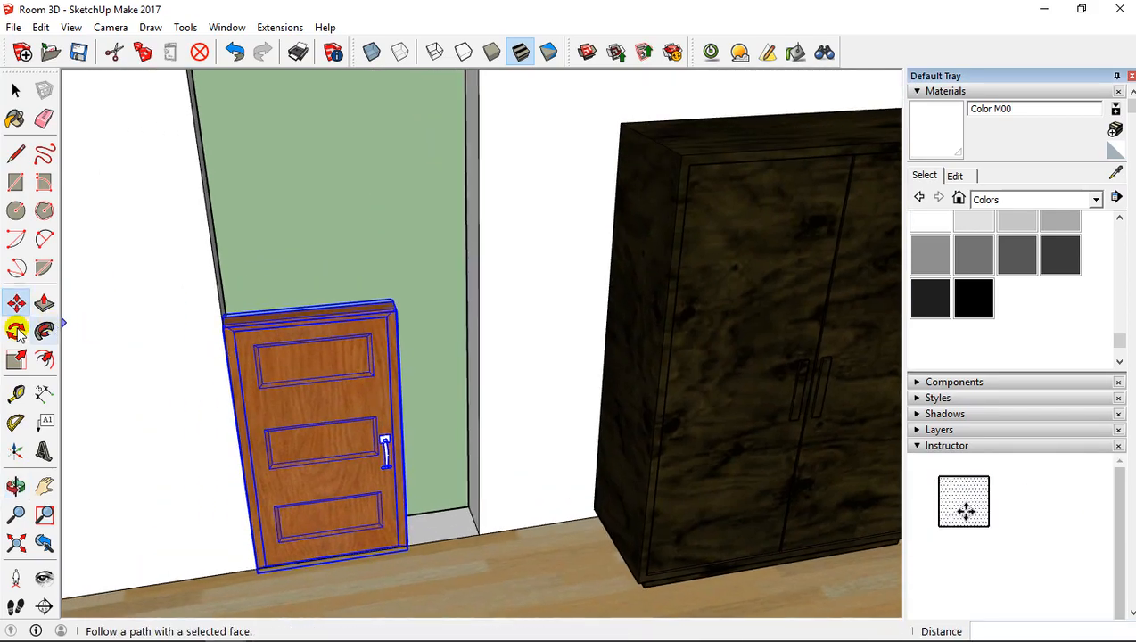
# Scale only the door's height by 1.80 and again by 1.05, up to the upper edge of the opening.
pyautogui.click(15, 361)
pyautogui.moveTo(290, 310); pyautogui.dragTo(310, 328, button='middle')
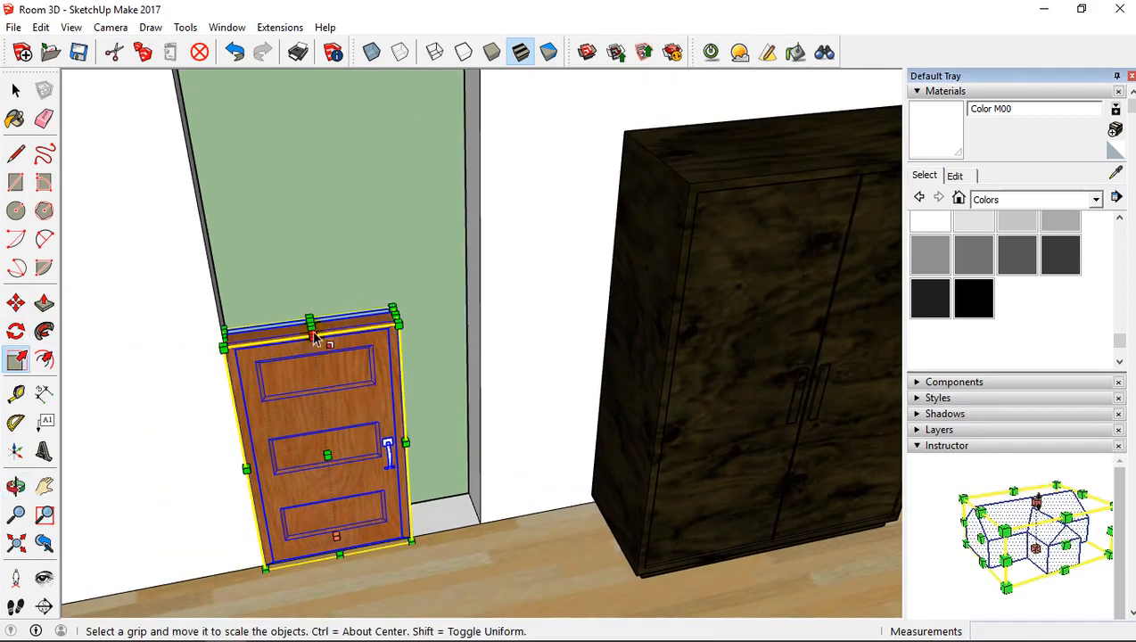
pyautogui.moveTo(311, 327); pyautogui.dragTo(299, 82)
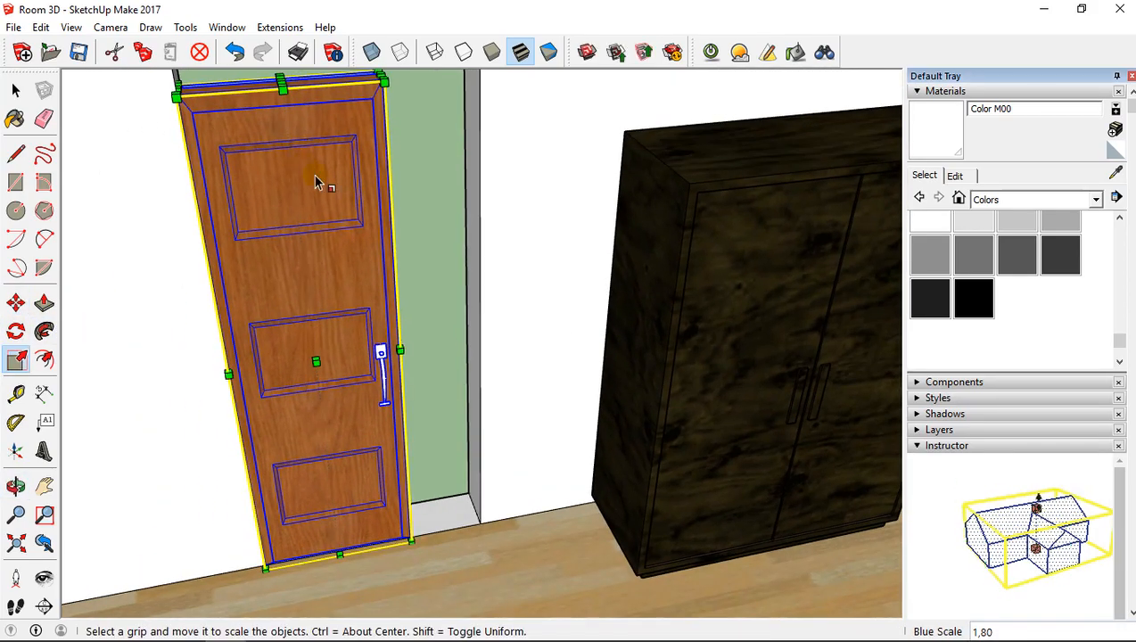
pyautogui.moveTo(343, 279); pyautogui.dragTo(350, 378, button='middle')
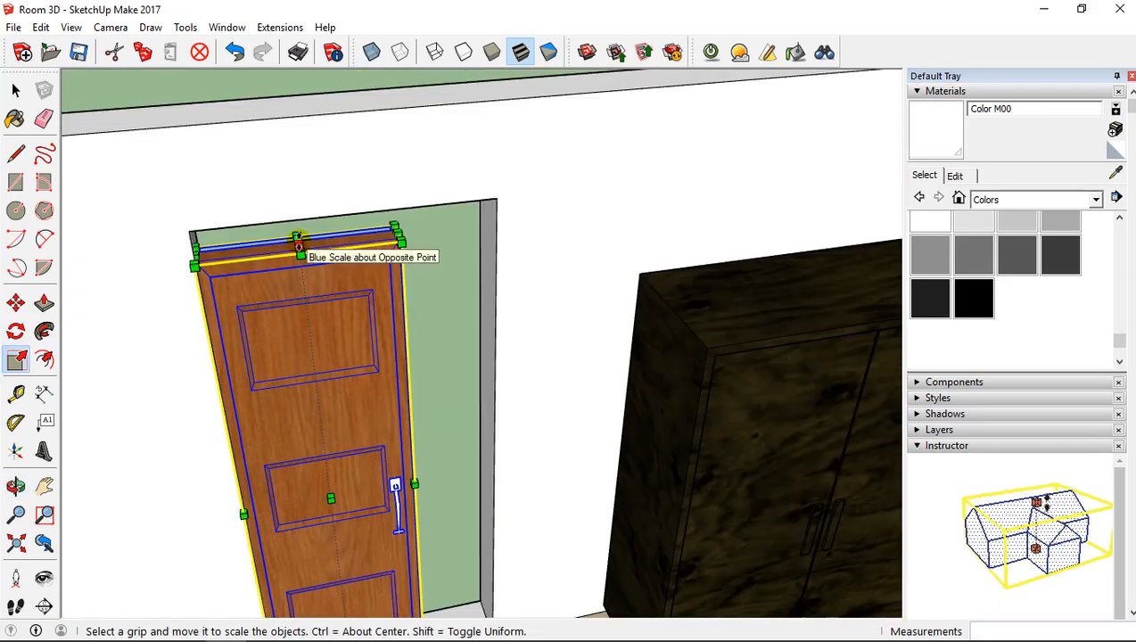
pyautogui.moveTo(298, 246); pyautogui.dragTo(295, 211)
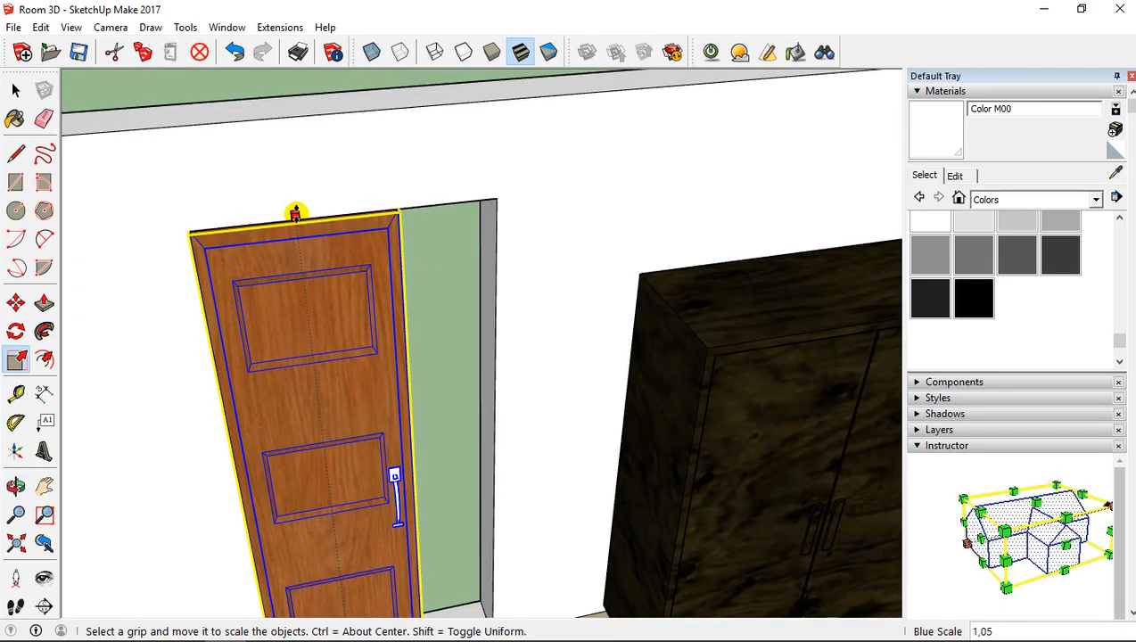
# Scale only the door's width by about 1.51 to fill the opening, and check the fit from outside the room.
pyautogui.moveTo(393, 355); pyautogui.dragTo(348, 474, button='middle')
pyautogui.scroll(3, 364, 476)
pyautogui.moveTo(482, 442); pyautogui.dragTo(616, 446)
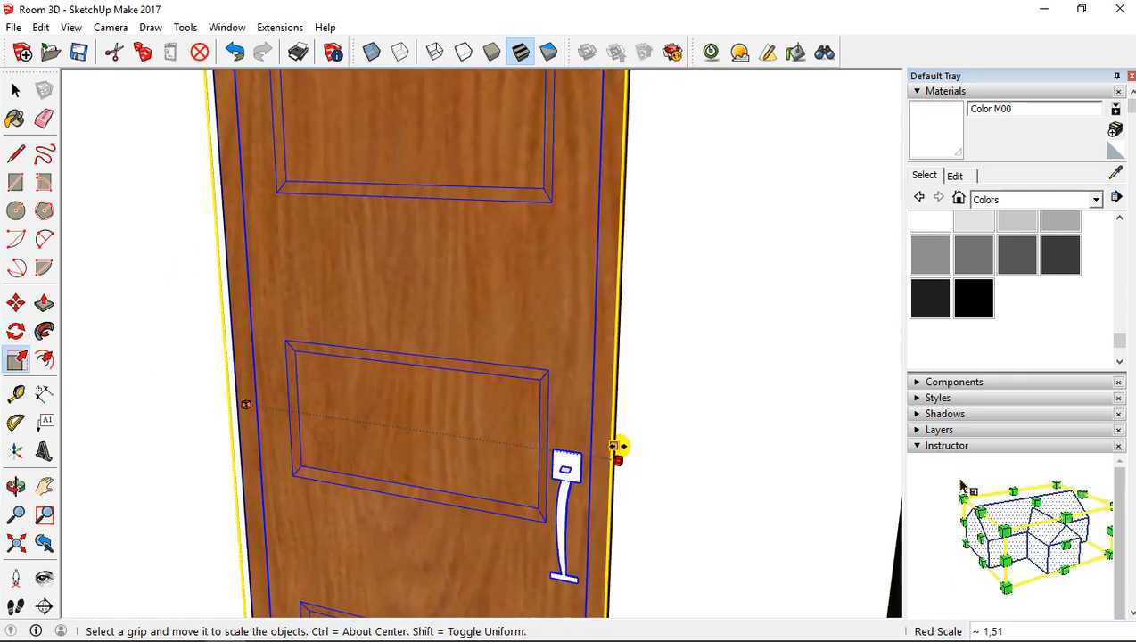
pyautogui.scroll(-6, 490, 463)
pyautogui.moveTo(459, 432); pyautogui.dragTo(322, 337, button='middle')
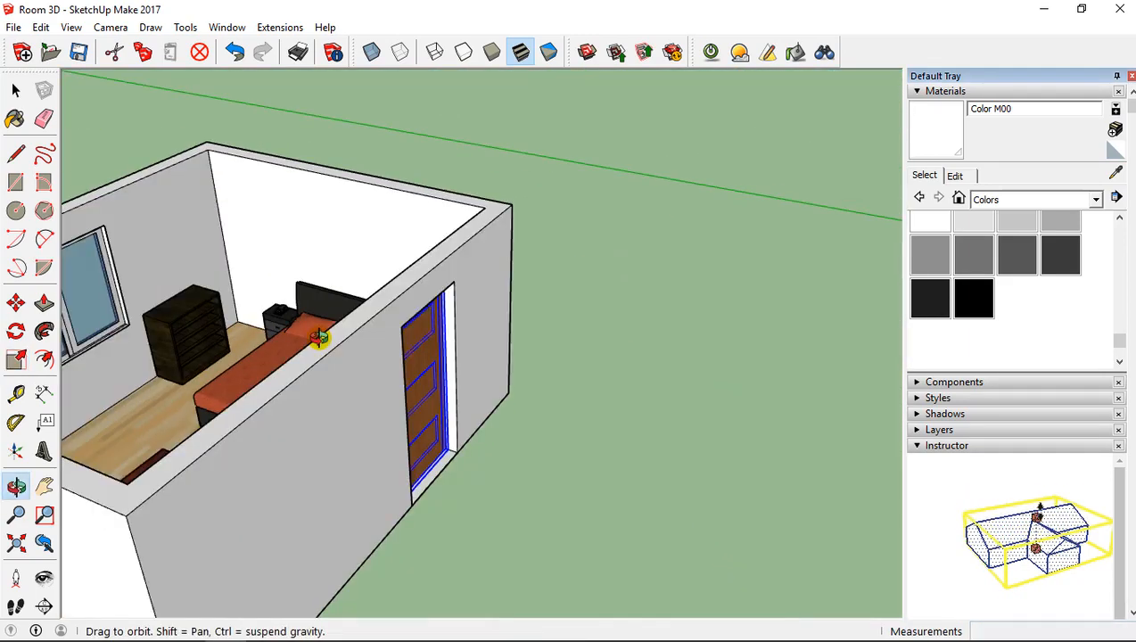
pyautogui.scroll(4, 433, 363)
pyautogui.moveTo(431, 363); pyautogui.dragTo(278, 333, button='middle')
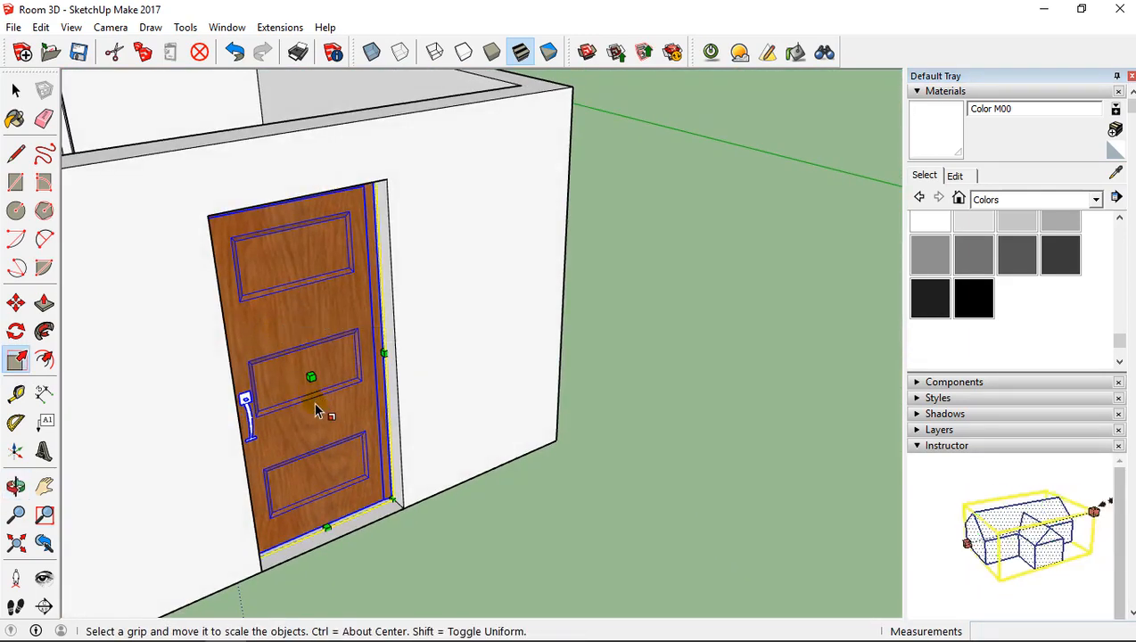
# Scale the door's depth slightly from its outer face, and check how it sits in the opening from inside the room.
pyautogui.moveTo(311, 379)
pyautogui.mouseDown()
pyautogui.moveTo(326, 397)
pyautogui.moveTo(316, 385)
pyautogui.mouseUp()
pyautogui.moveTo(316, 389); pyautogui.dragTo(614, 363, button='middle')
pyautogui.scroll(6, 614, 363)
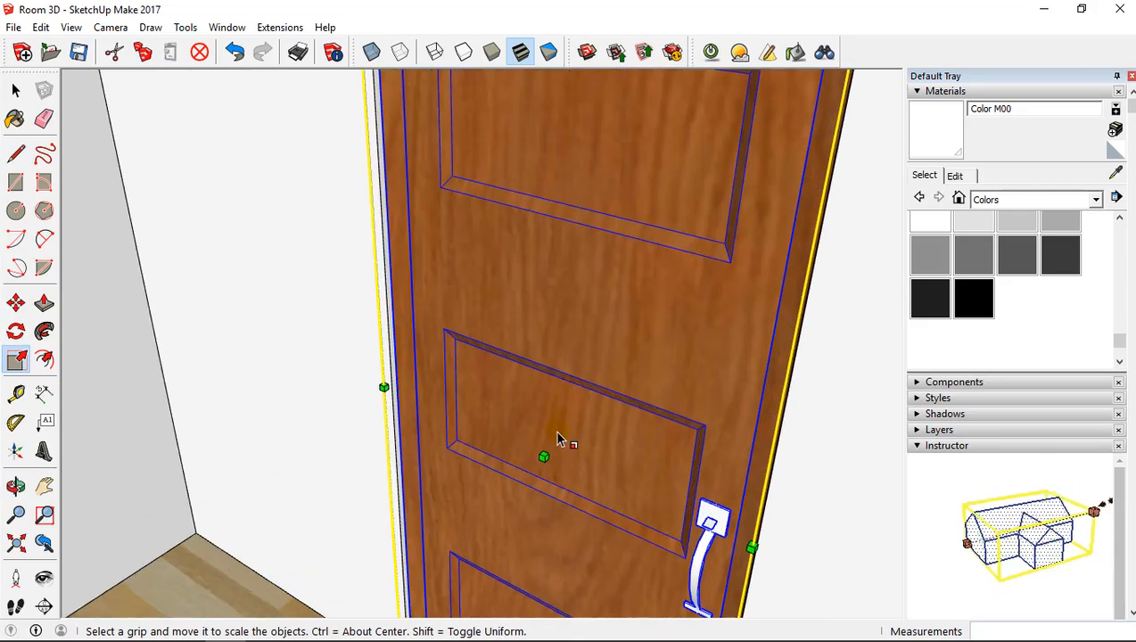
pyautogui.keyDown('shift'); pyautogui.moveTo(558, 437); pyautogui.dragTo(686, 214, button='middle'); pyautogui.keyUp('shift')
pyautogui.scroll(-4, 593, 401)
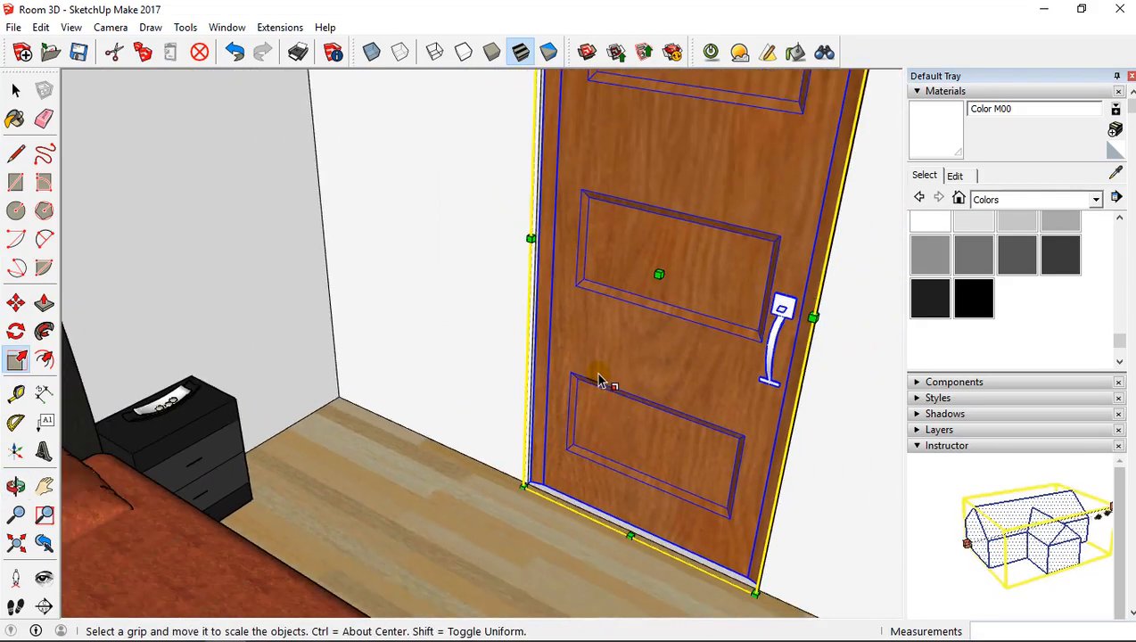
pyautogui.moveTo(601, 375); pyautogui.dragTo(613, 369, button='middle')
pyautogui.scroll(-10, 598, 383)
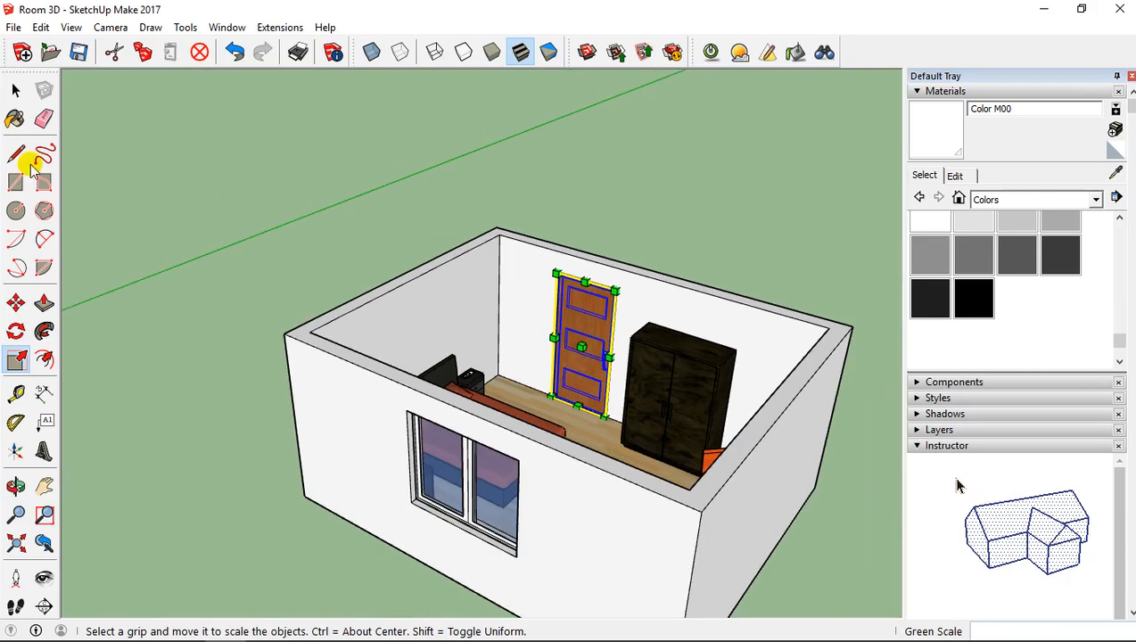
# Deselect the door and inspect the complete furnished room from above the window wall.
pyautogui.click(15, 90)
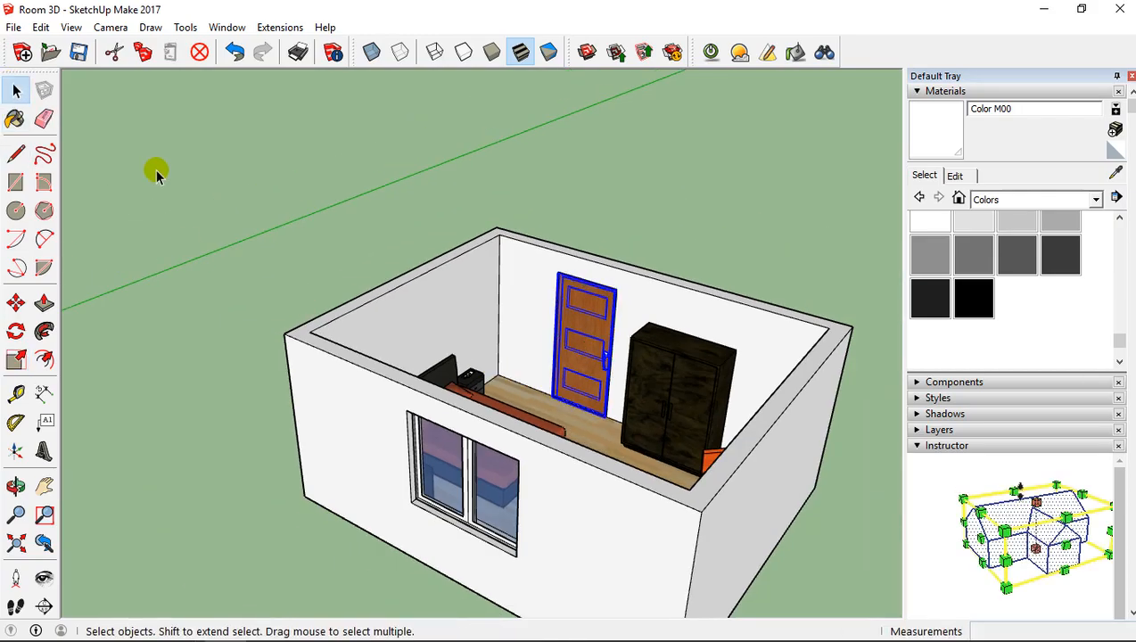
pyautogui.click(157, 173)
pyautogui.moveTo(403, 259); pyautogui.dragTo(470, 278, button='middle')
pyautogui.keyDown('shift'); pyautogui.moveTo(590, 277); pyautogui.dragTo(651, 195, button='middle'); pyautogui.keyUp('shift')
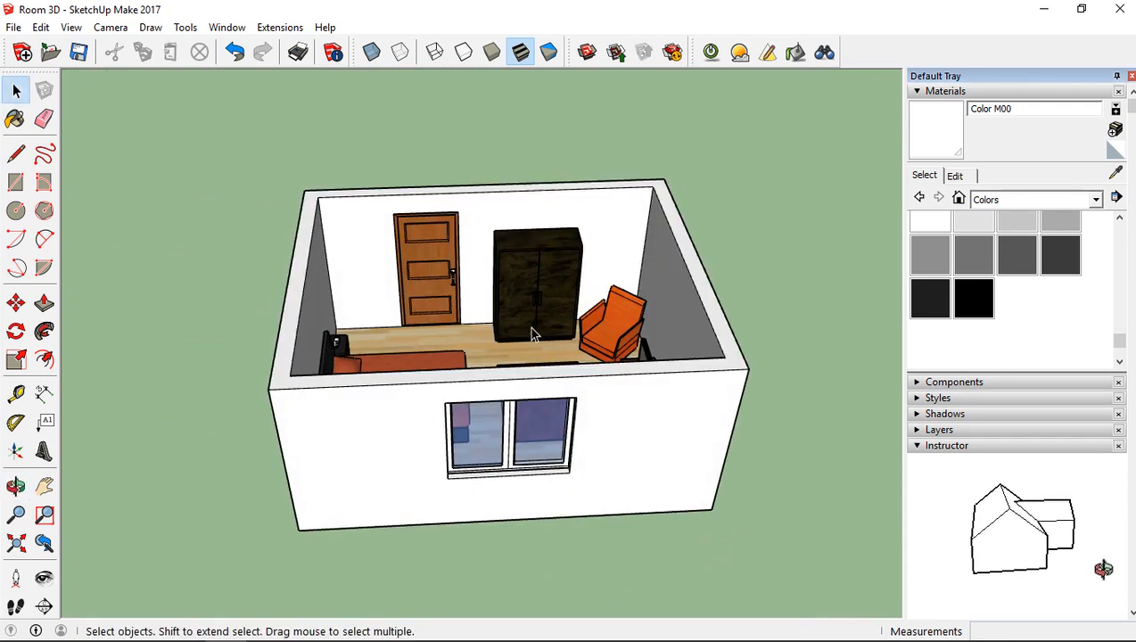
pyautogui.moveTo(533, 330); pyautogui.dragTo(657, 301, button='middle')
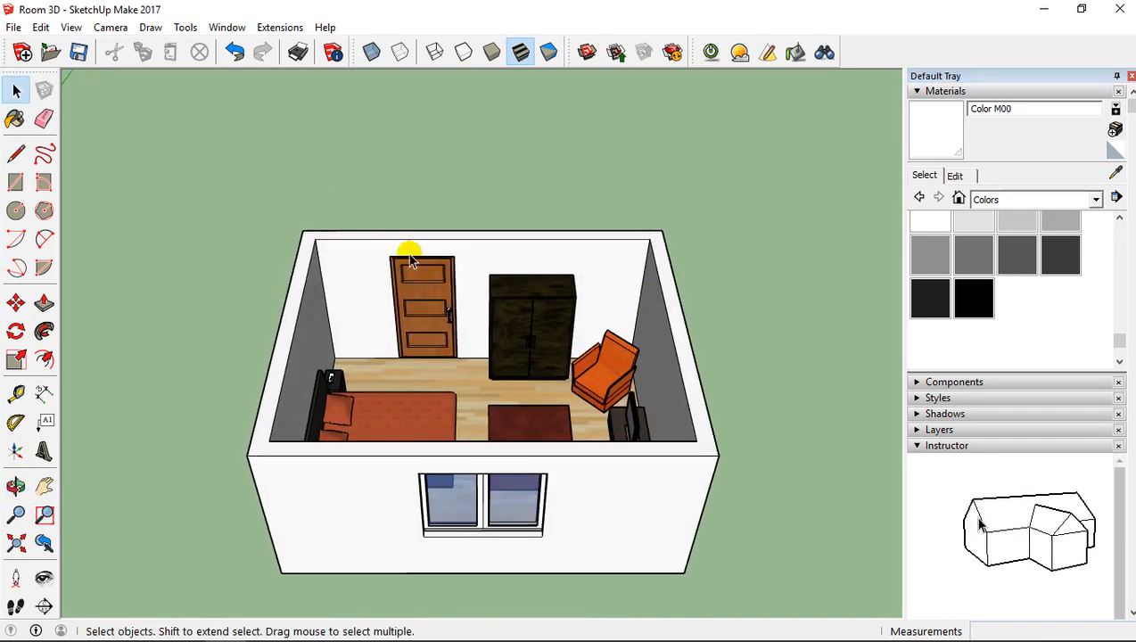